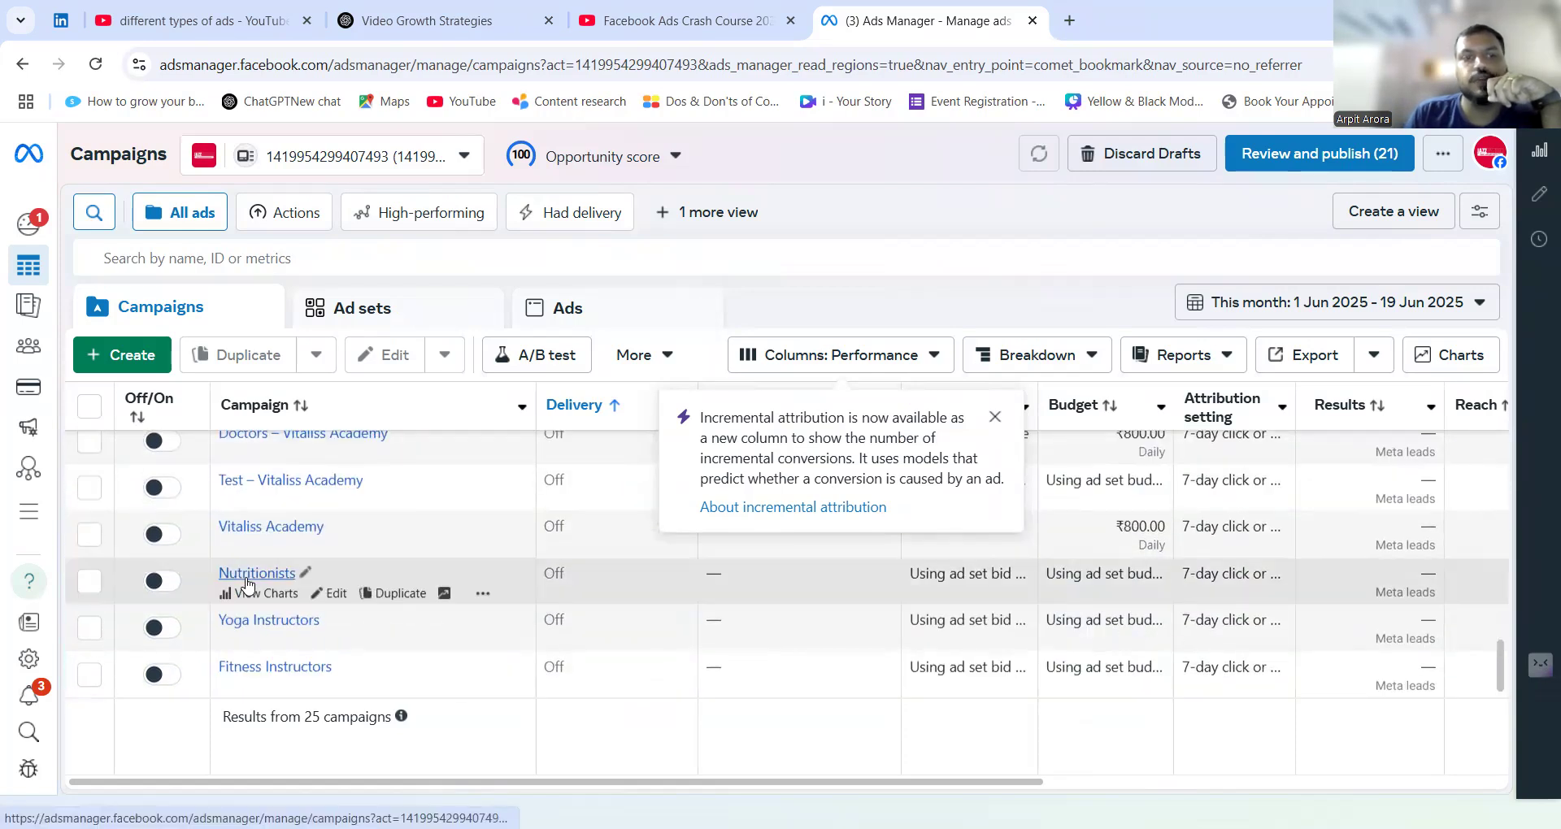
Create a new auction campaign with the Leads objective, using the manual leads campaign setup.
scroll(247, 584, "up", 10)
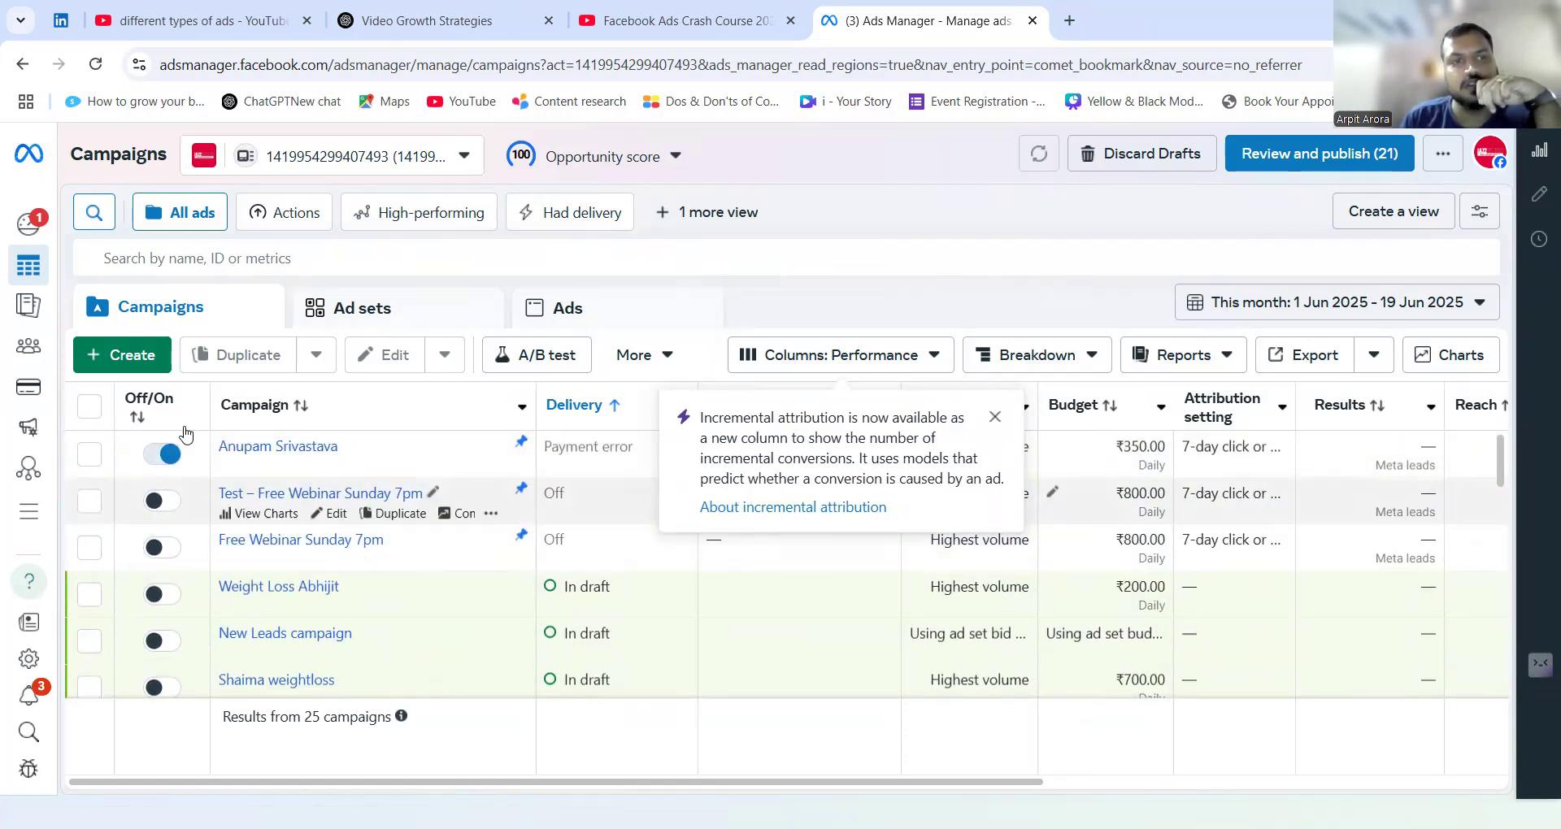
left_click(135, 358)
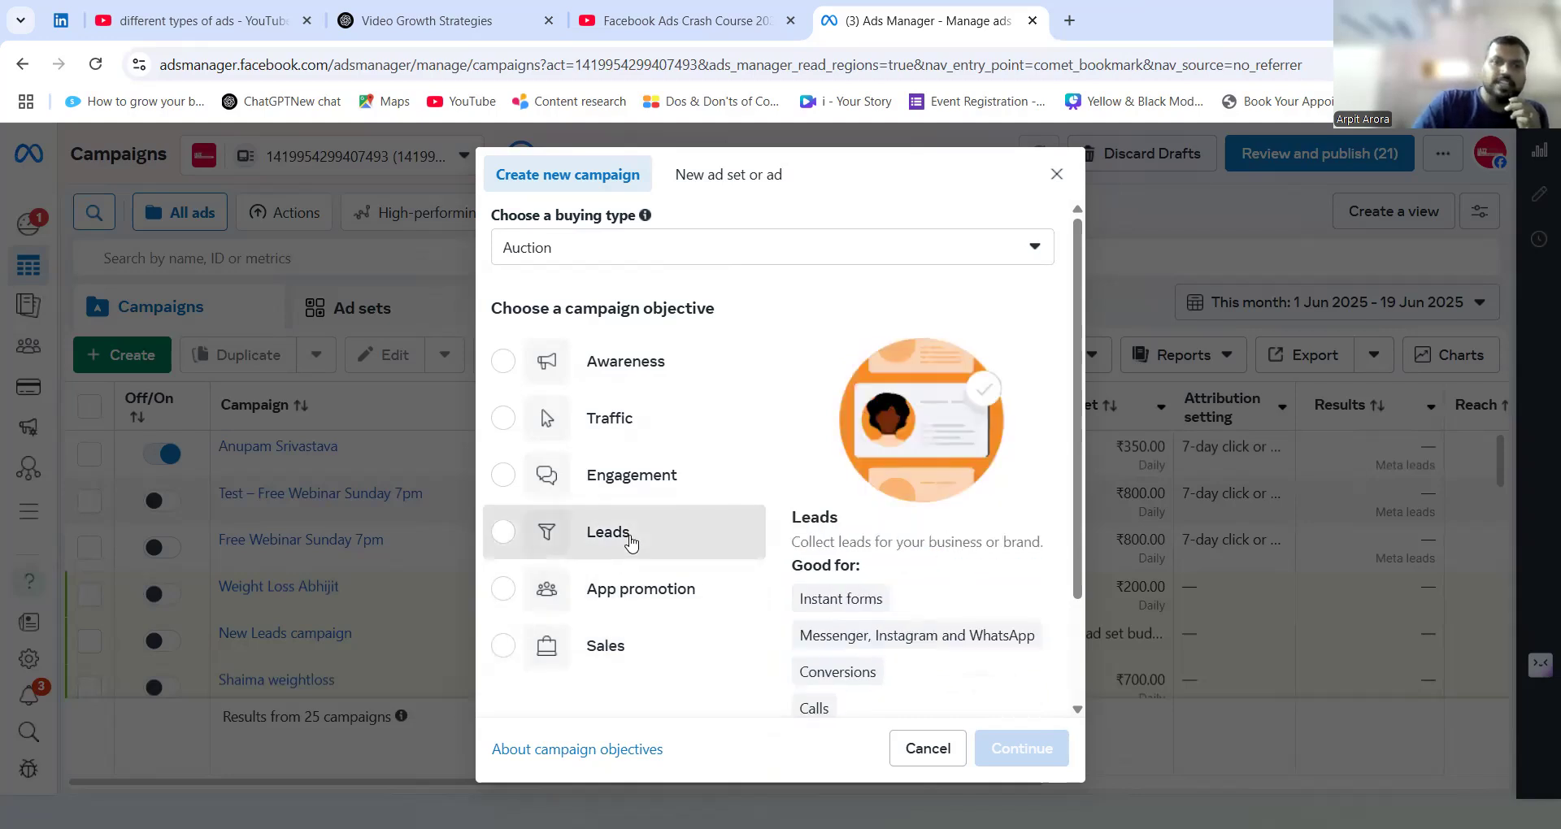
left_click(630, 542)
left_click(1019, 748)
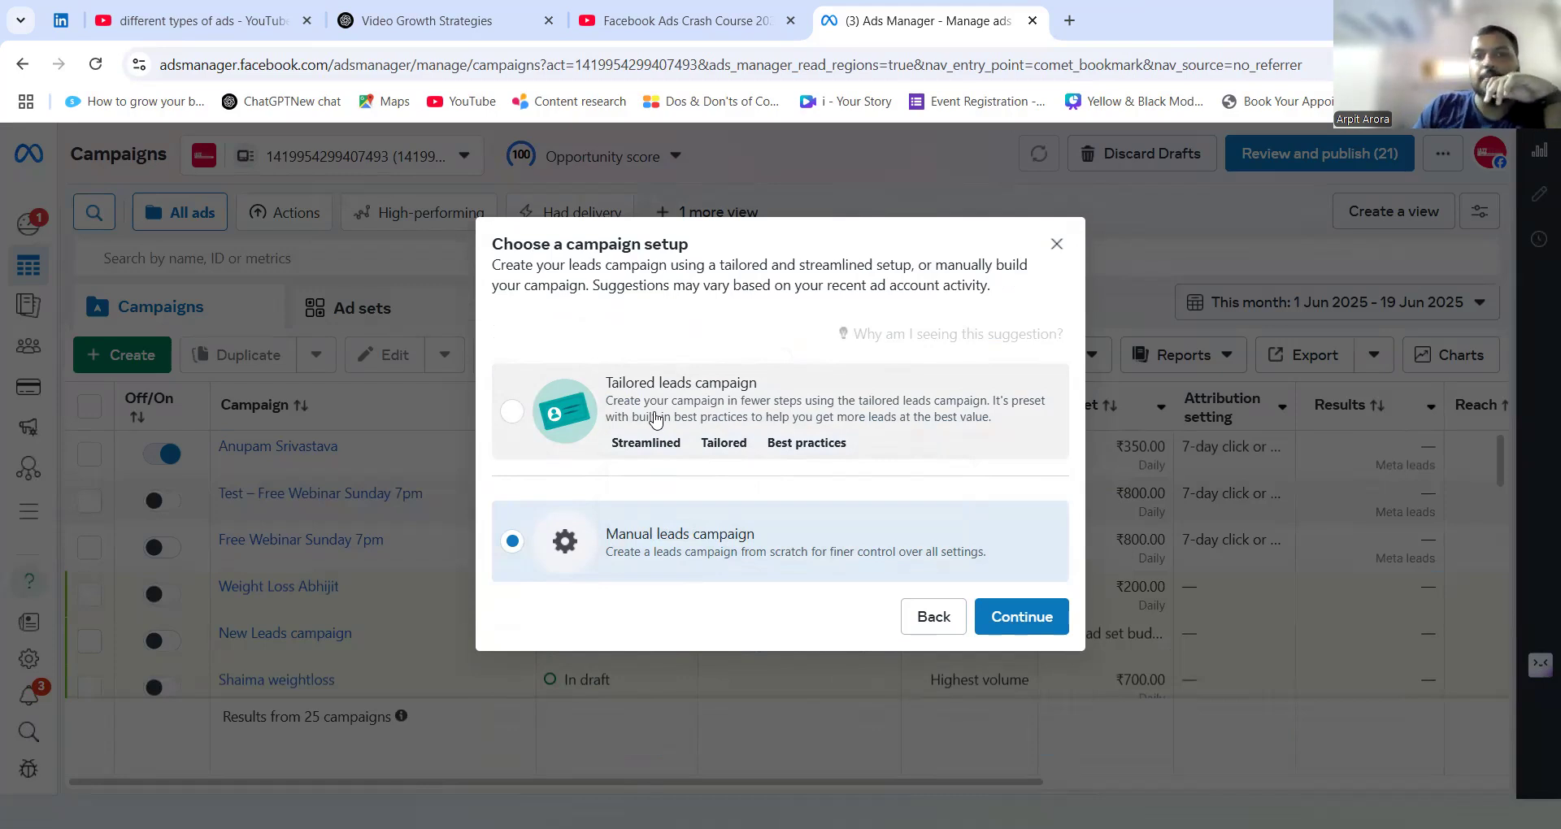
left_click(655, 418)
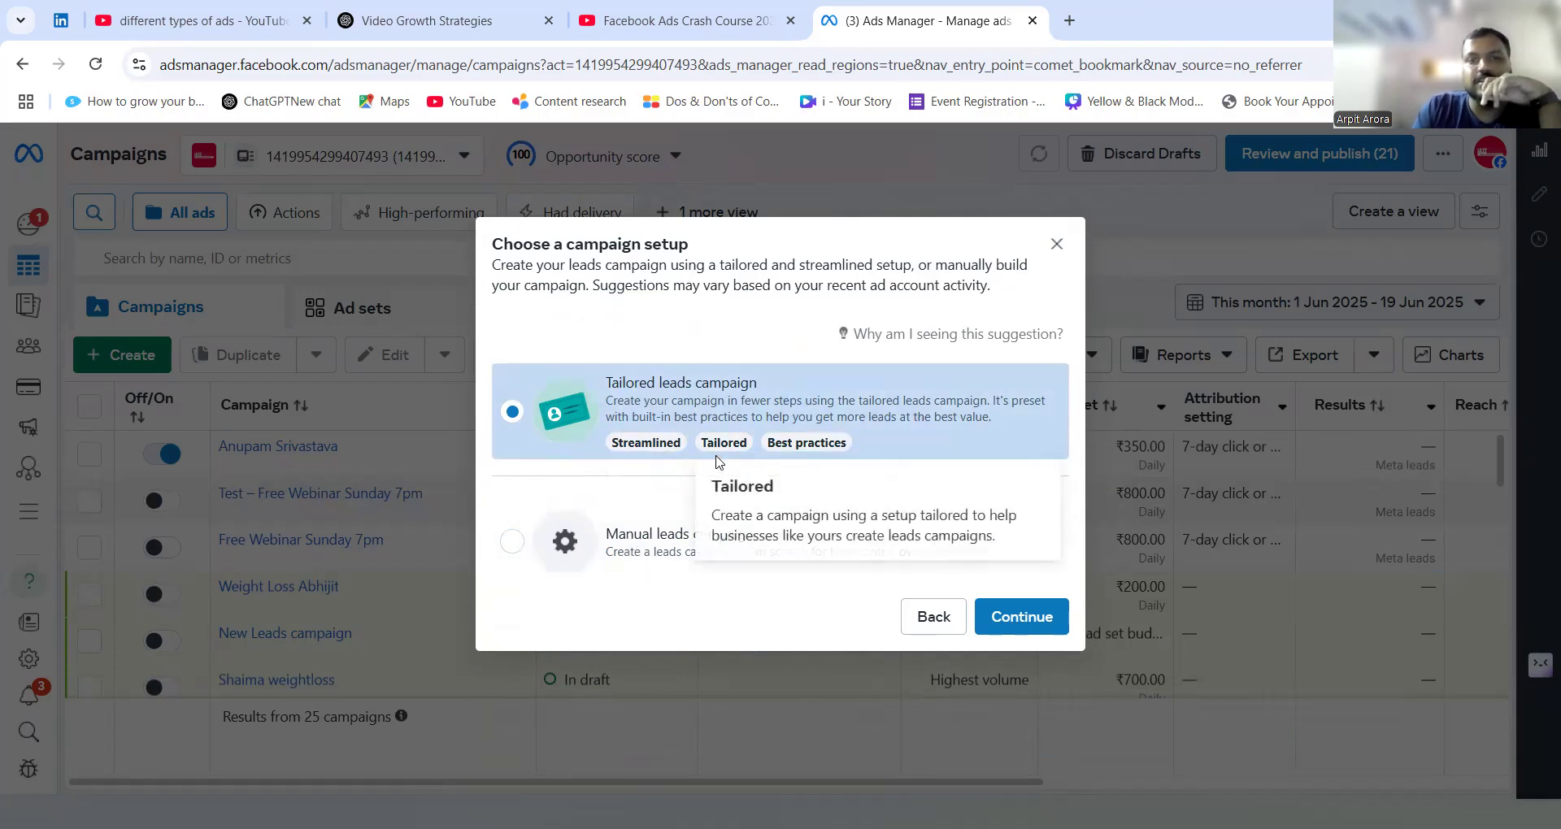
left_click(649, 544)
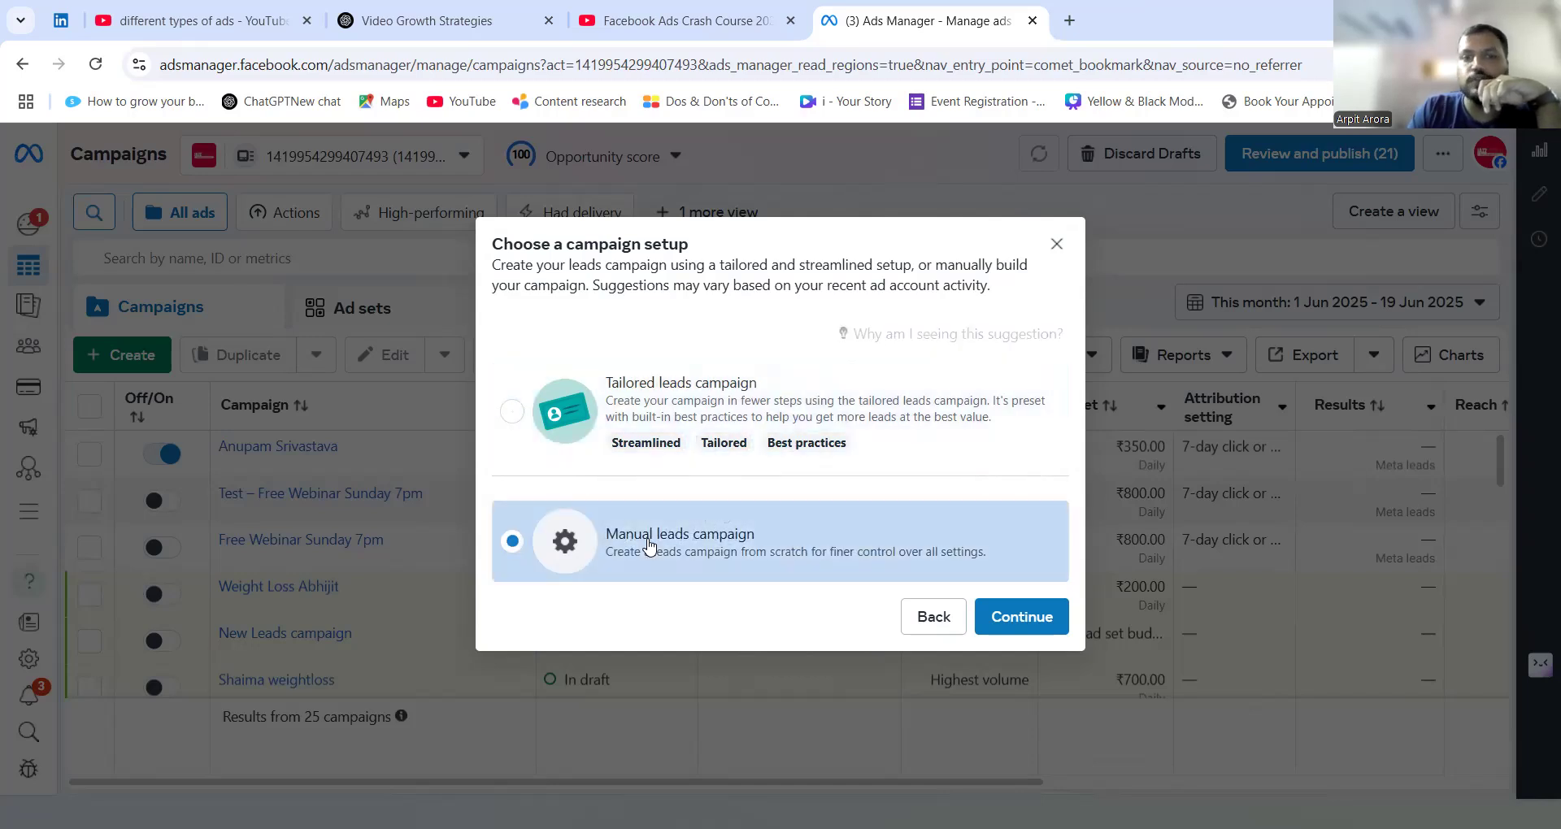
left_click(1000, 619)
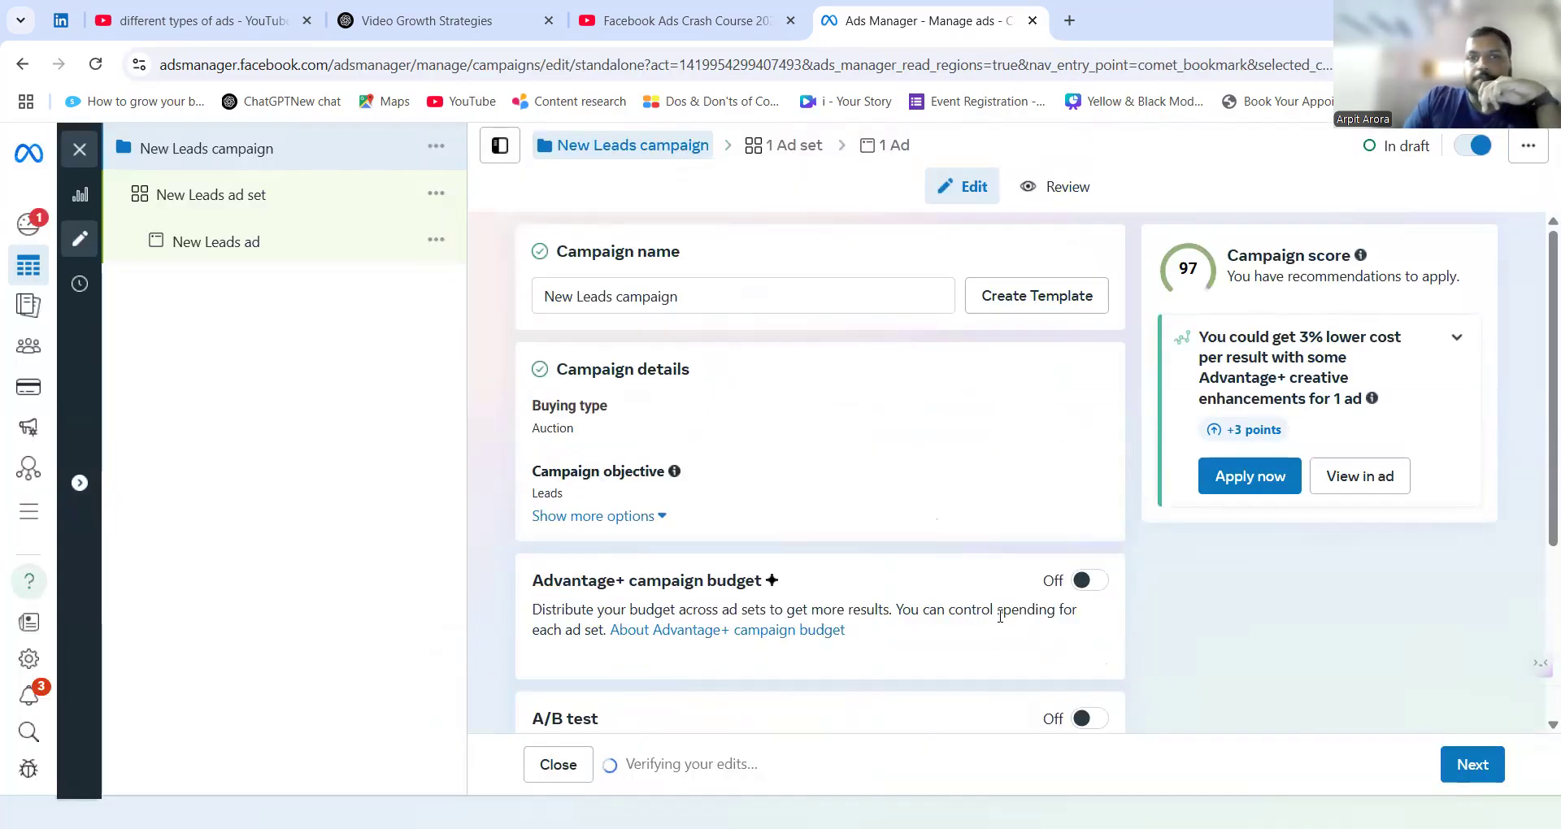
Rename the campaign as "Test ad".
left_click(662, 296)
triple_click(663, 296)
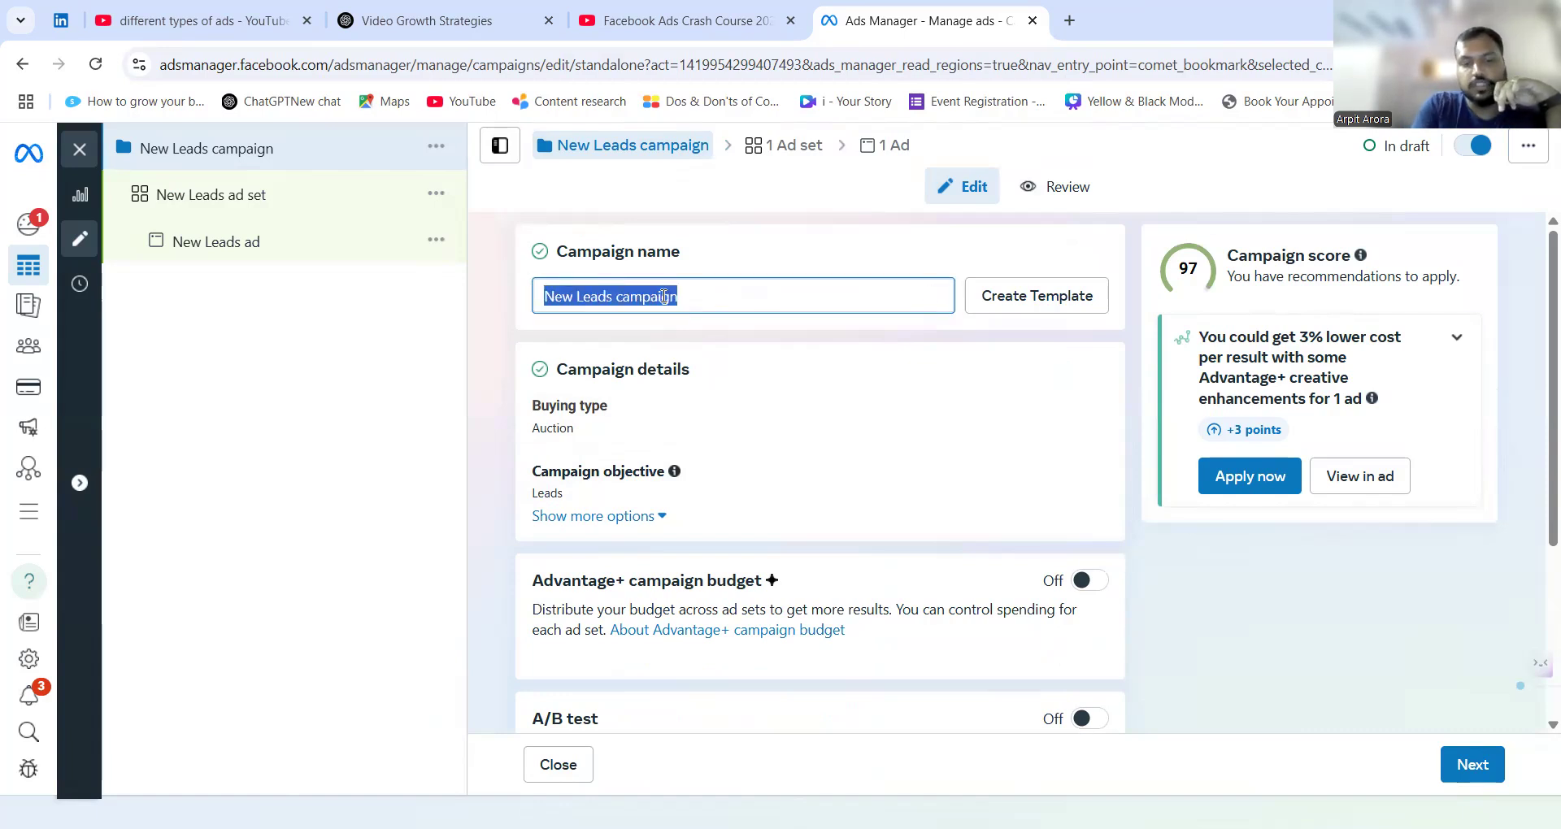
type("Test ad")
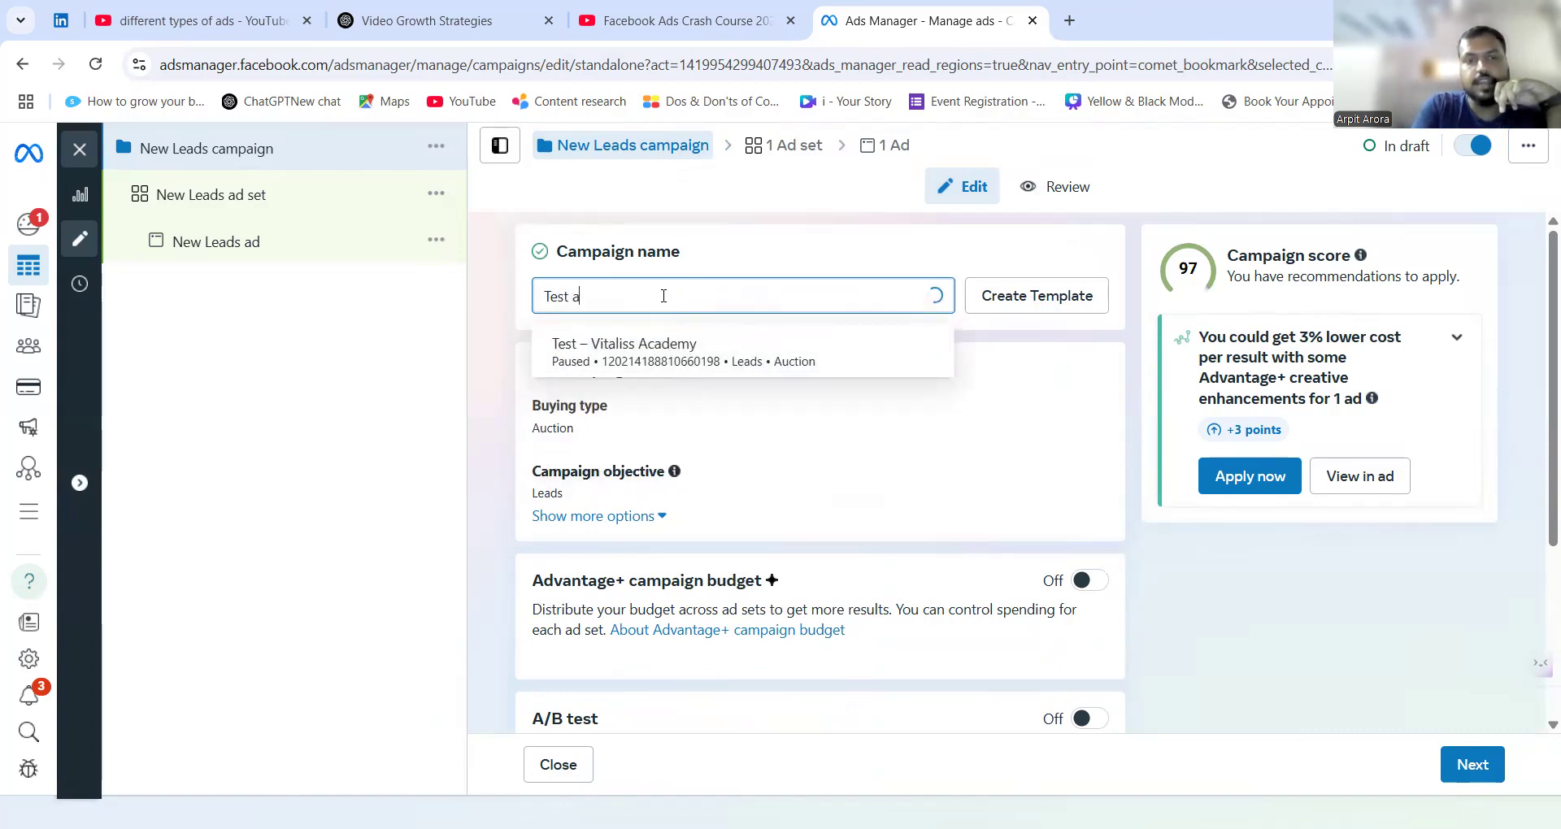
Turn on the Advantage+ campaign budget for the campaign.
scroll(664, 298, "down", 1)
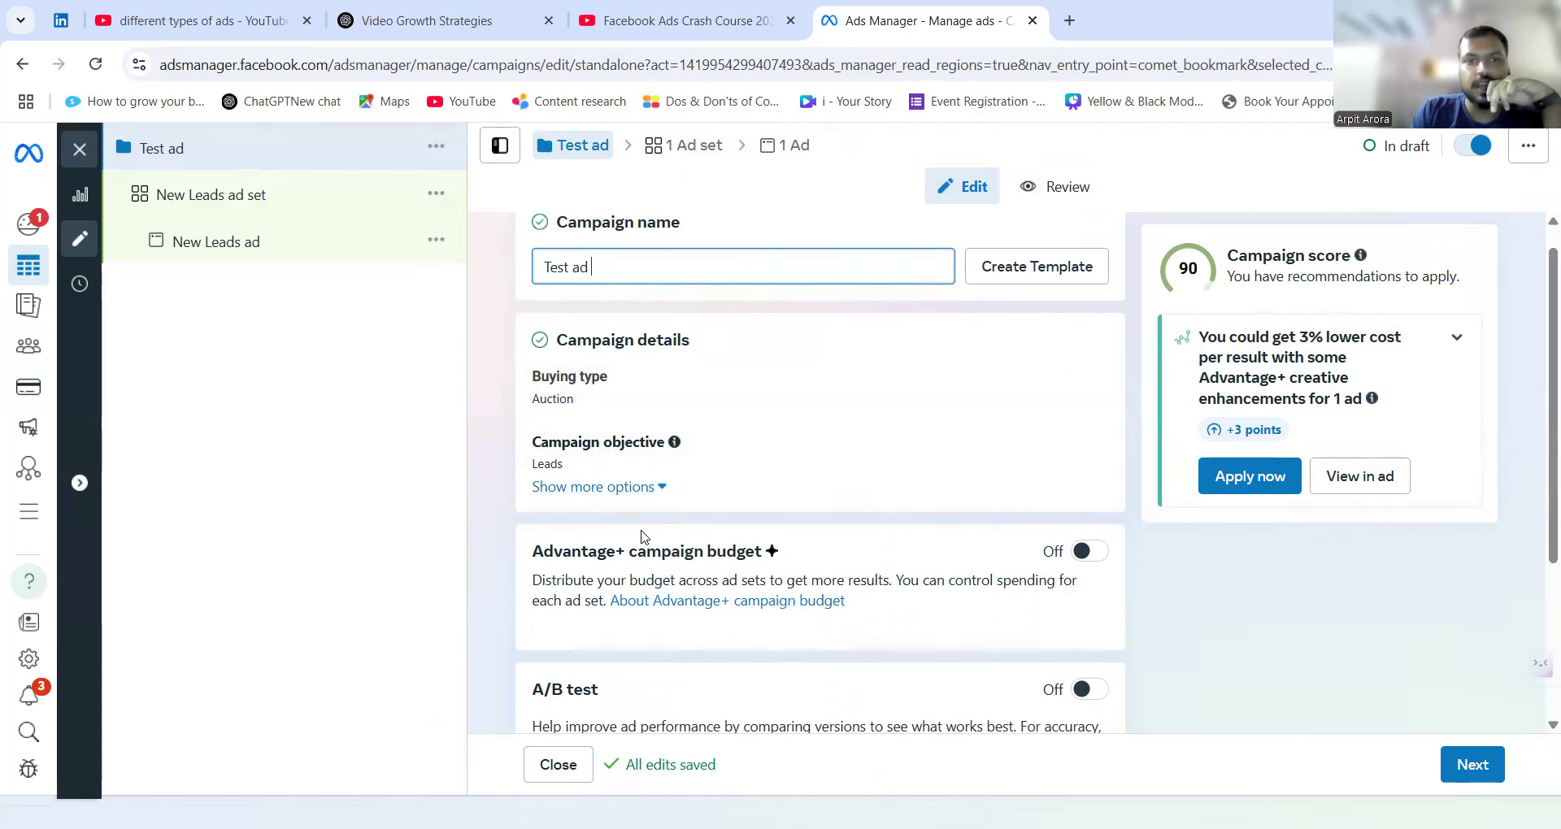
scroll(642, 520, "down", 1)
scroll(643, 537, "down", 1)
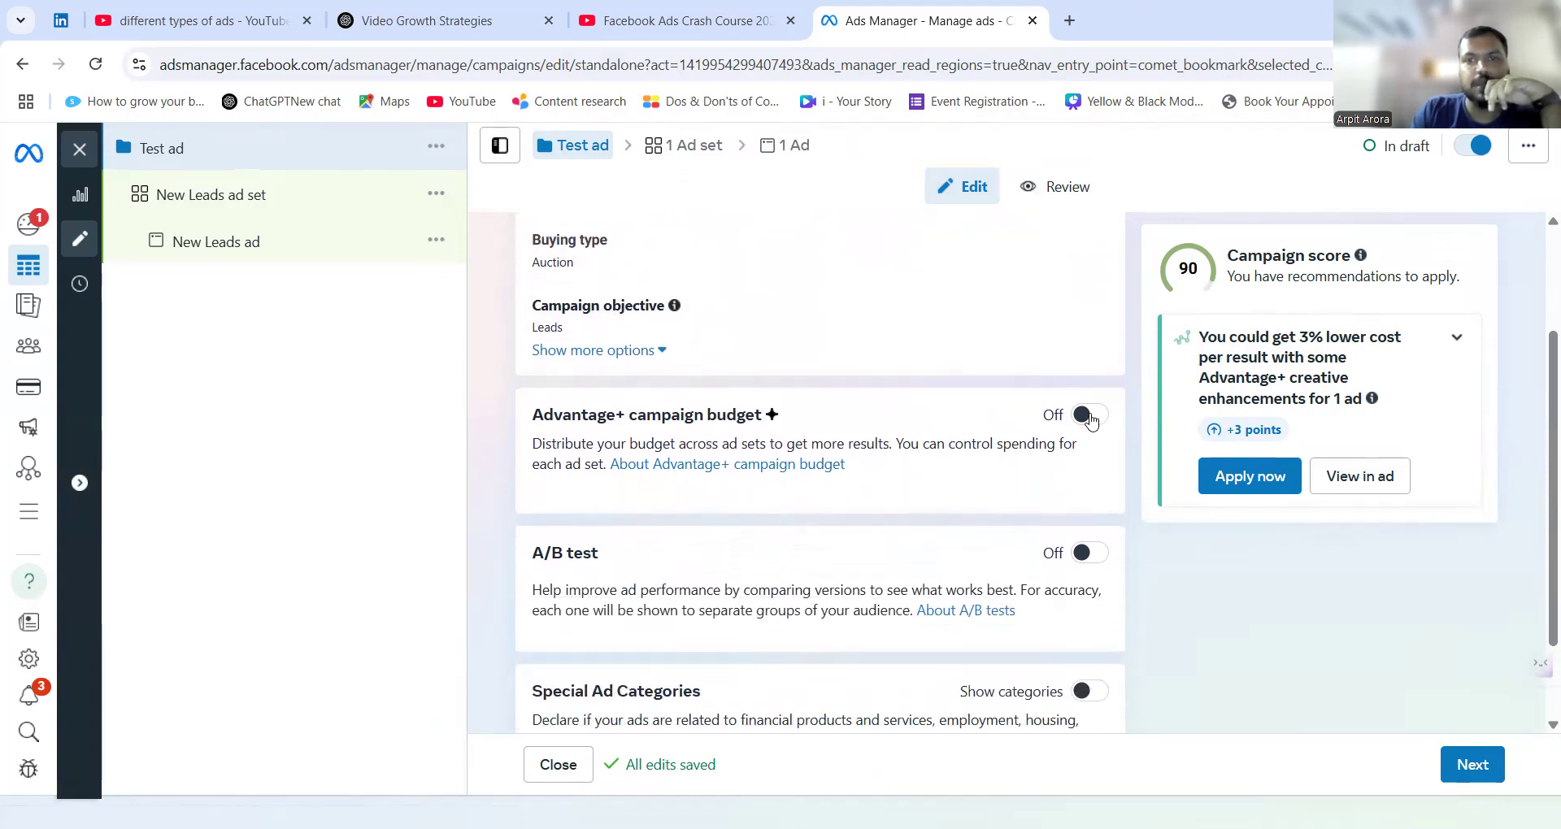
left_click(1089, 416)
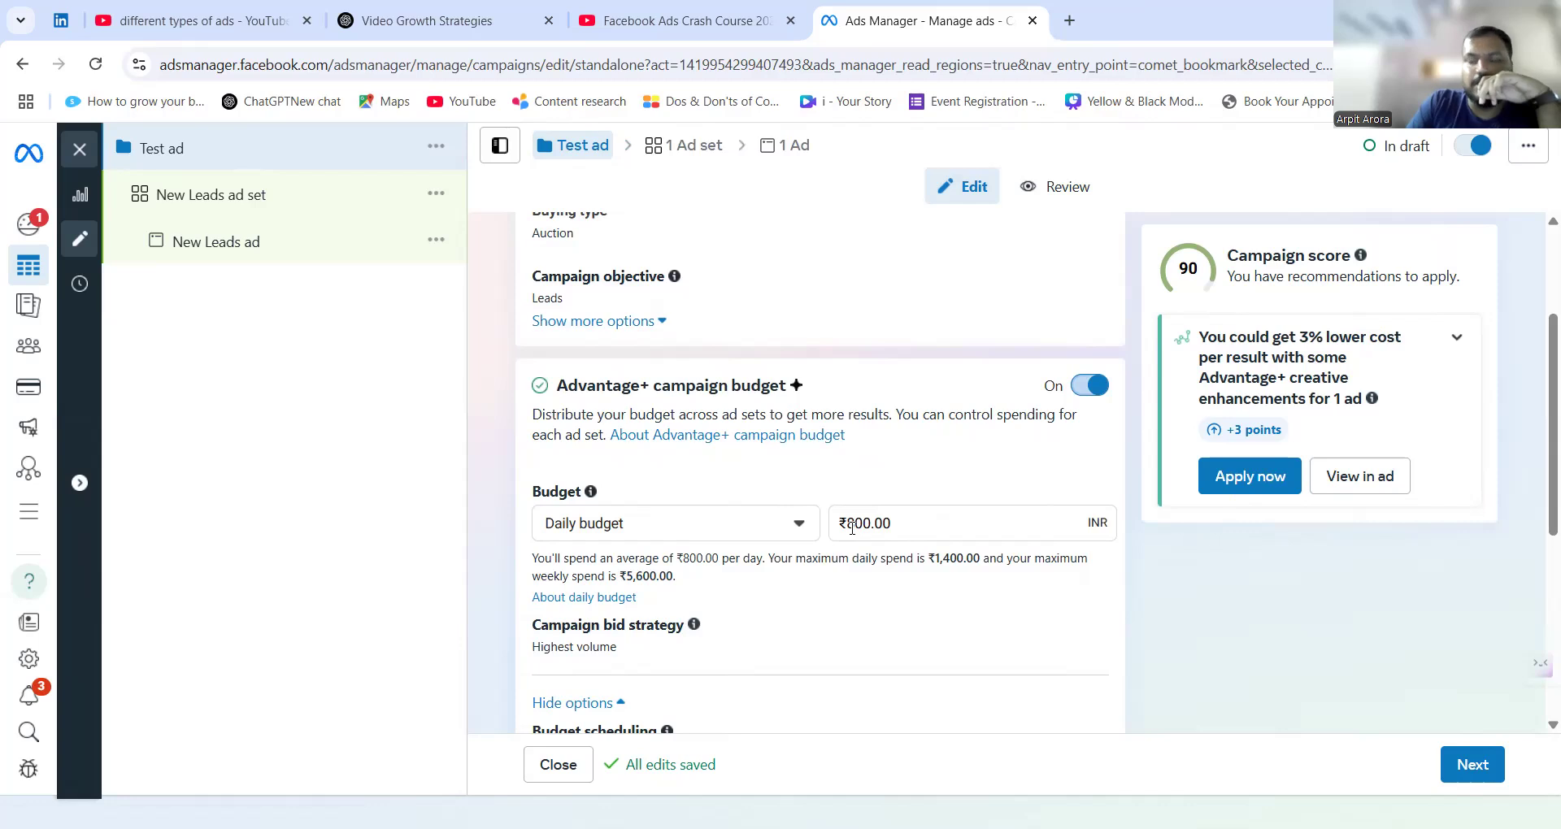
Set the campaign's daily budget to ₹100.
left_click(860, 524)
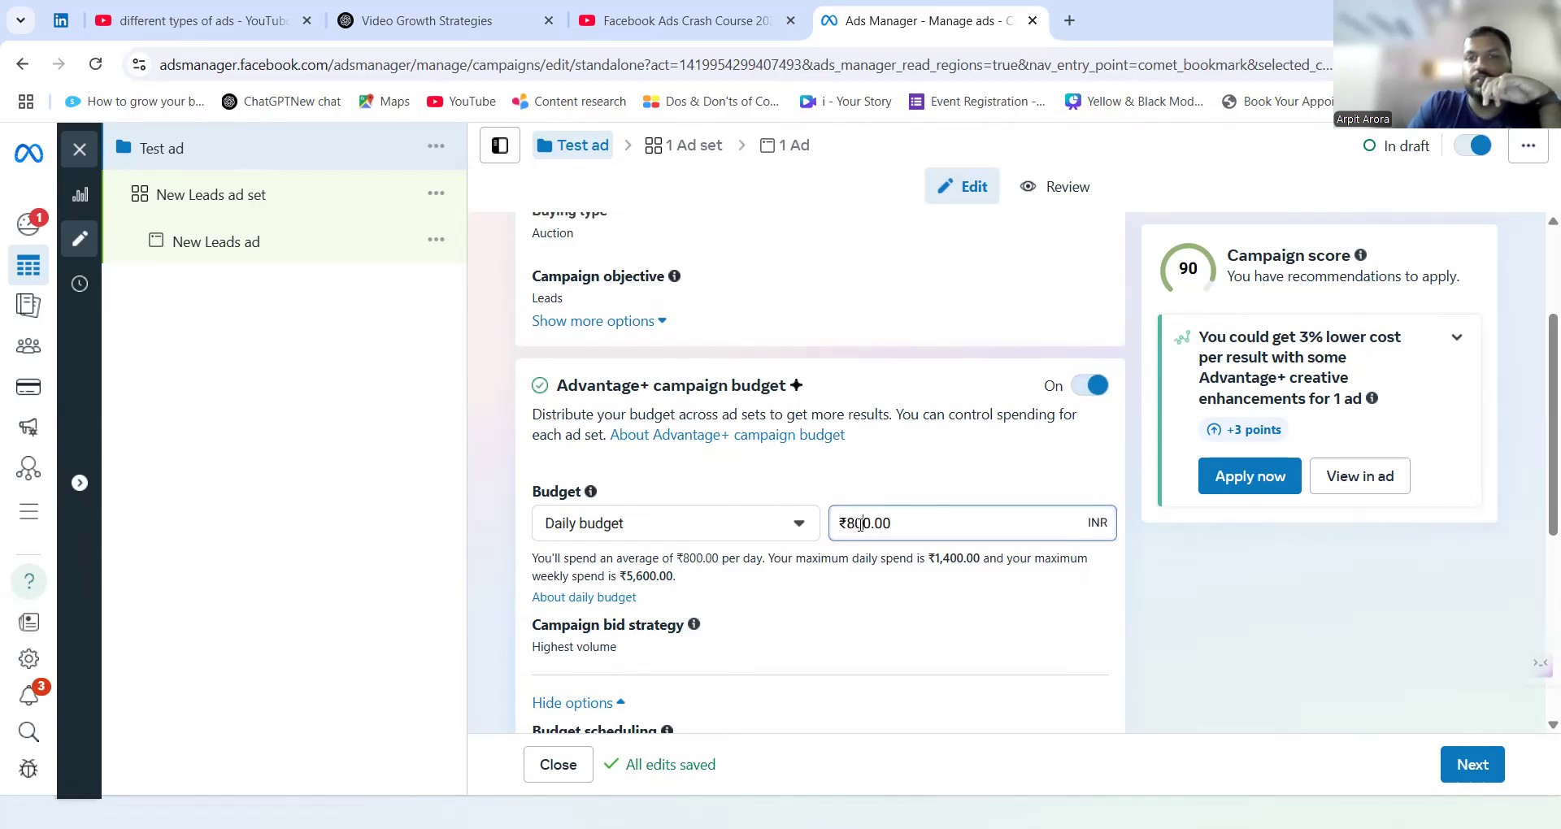
key("BackSpace")
type("1")
left_click(865, 617)
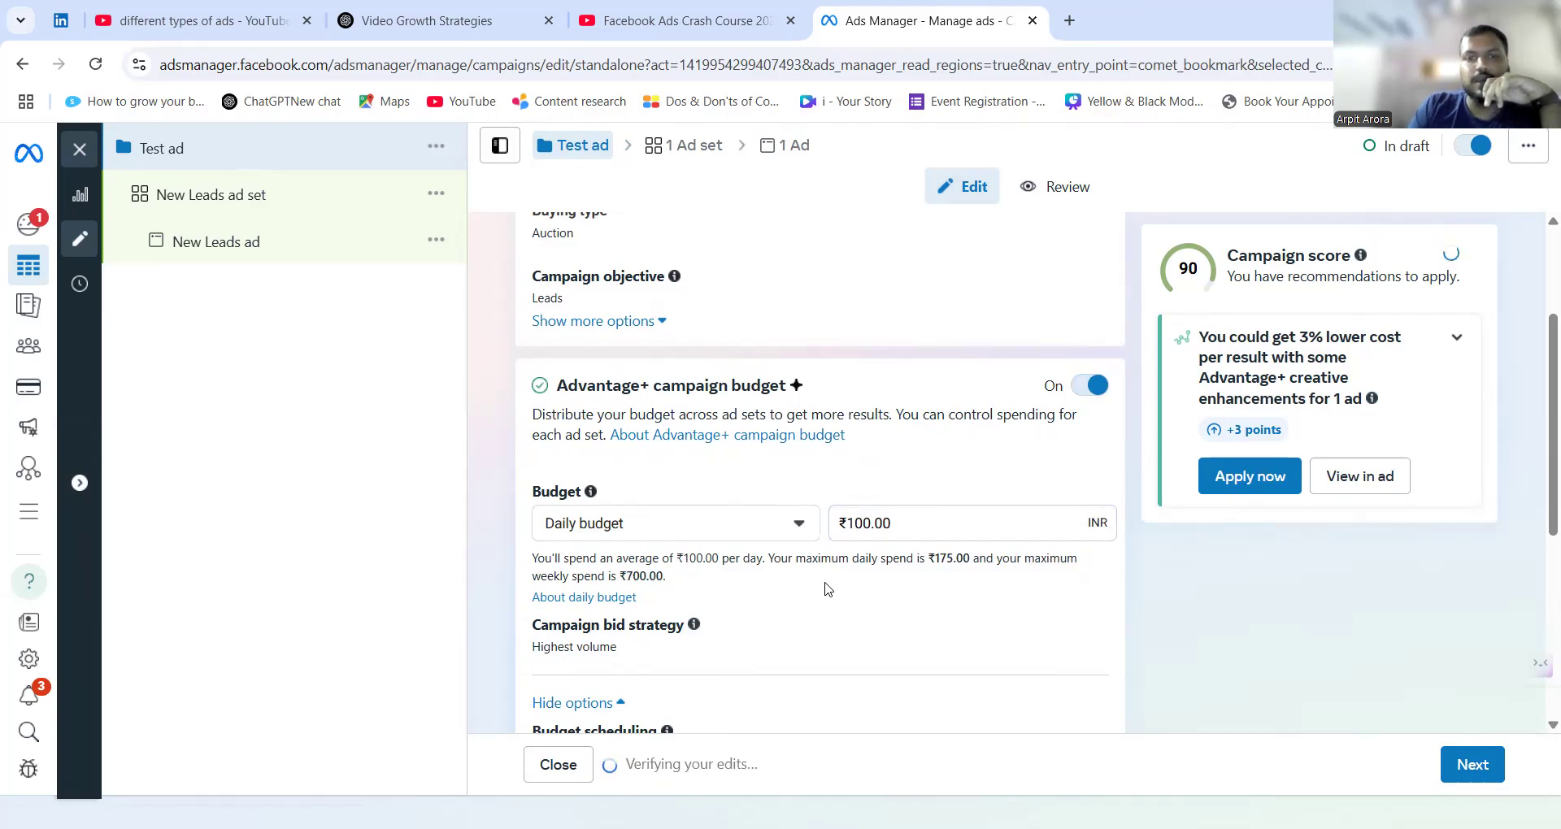
Set the campaign's daily budget to ₹200.
scroll(827, 591, "down", 5)
scroll(827, 590, "up", 3)
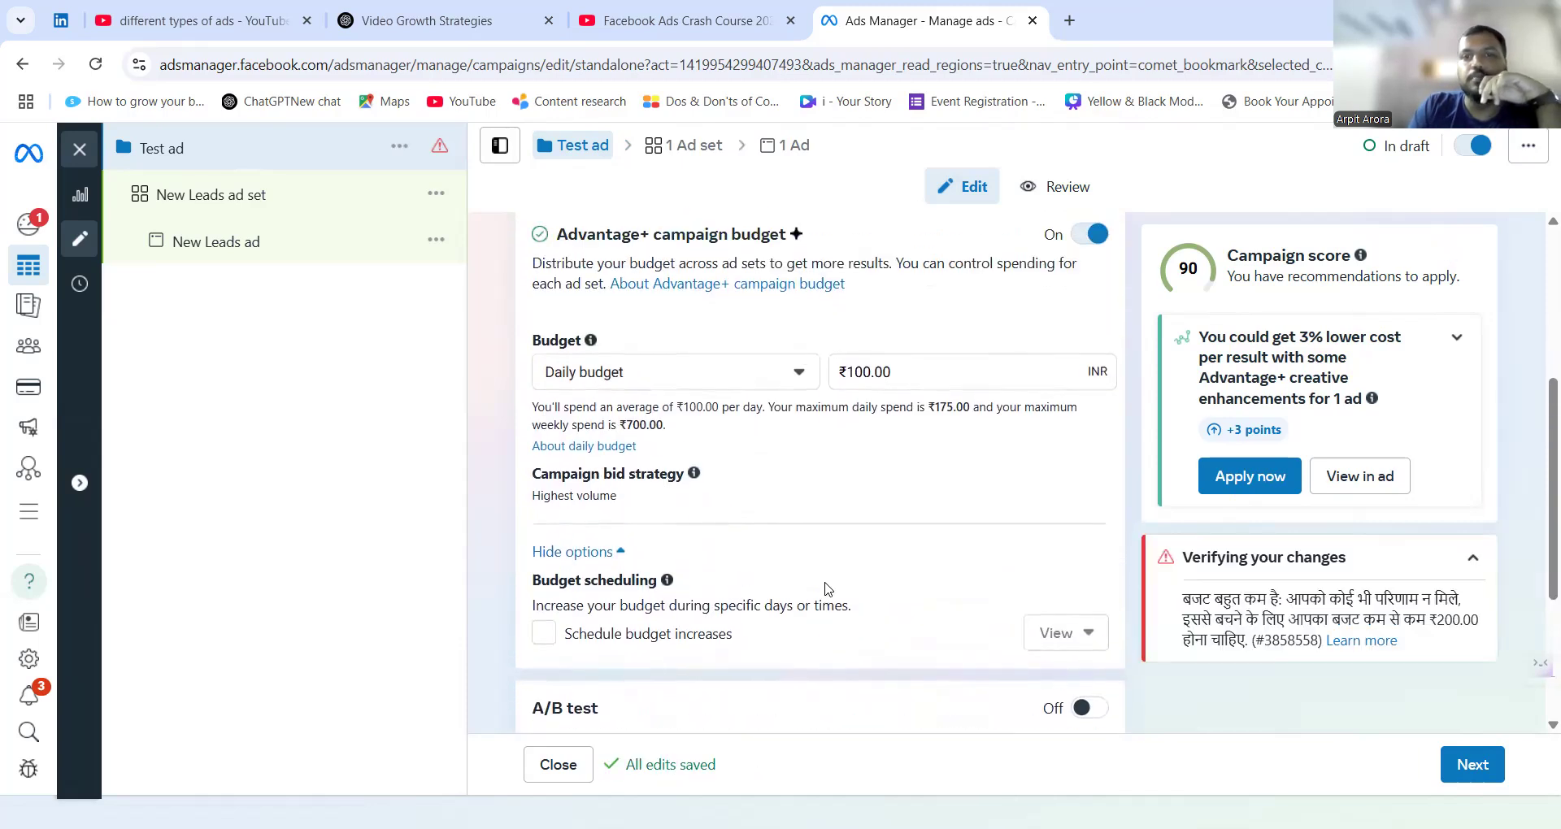
scroll(826, 588, "up", 1)
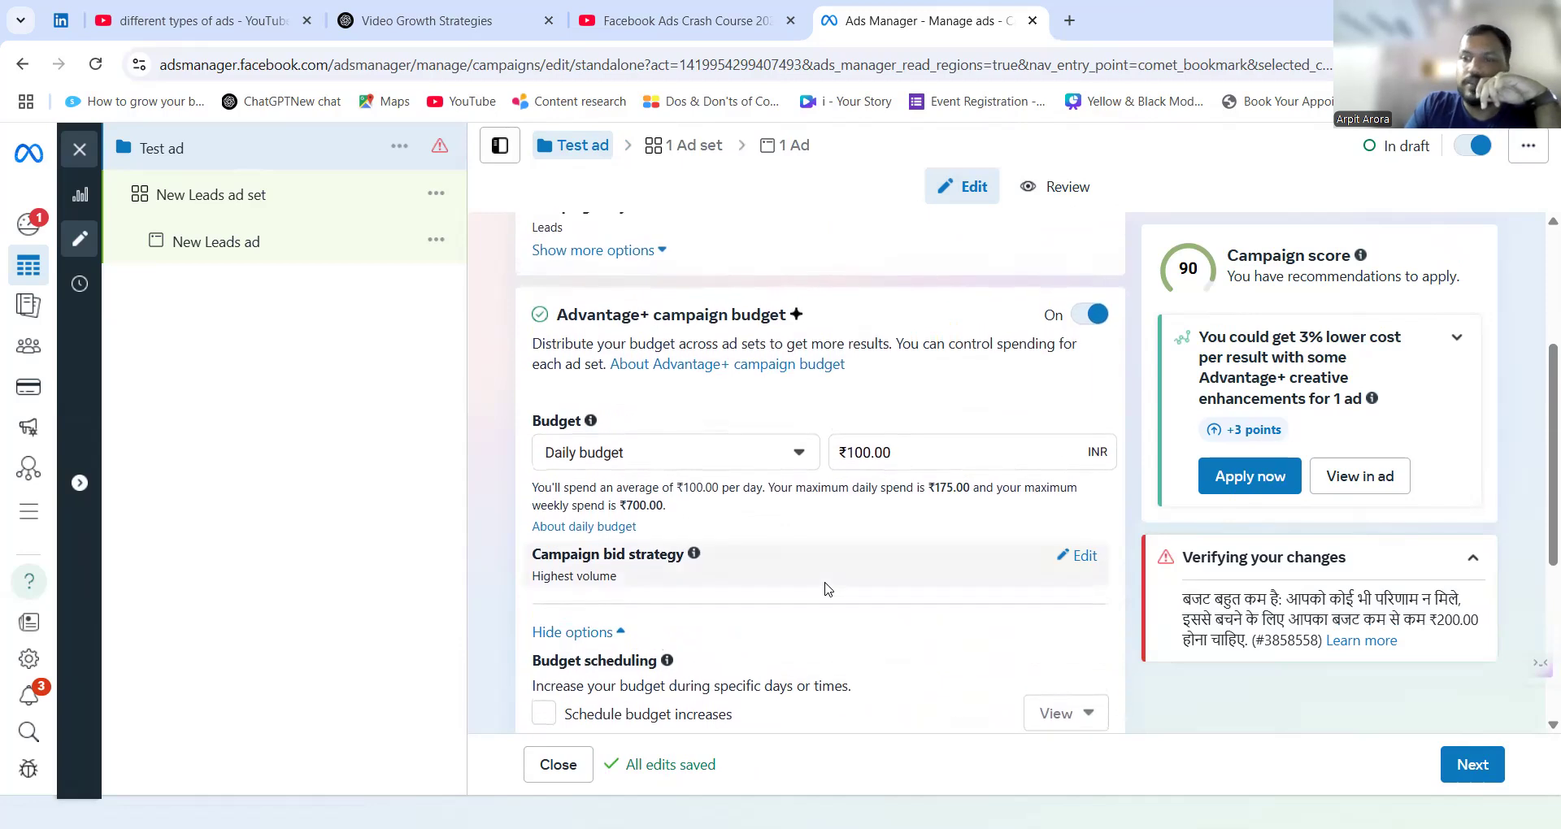
left_click(855, 450)
key("BackSpace")
type("2")
left_click(860, 510)
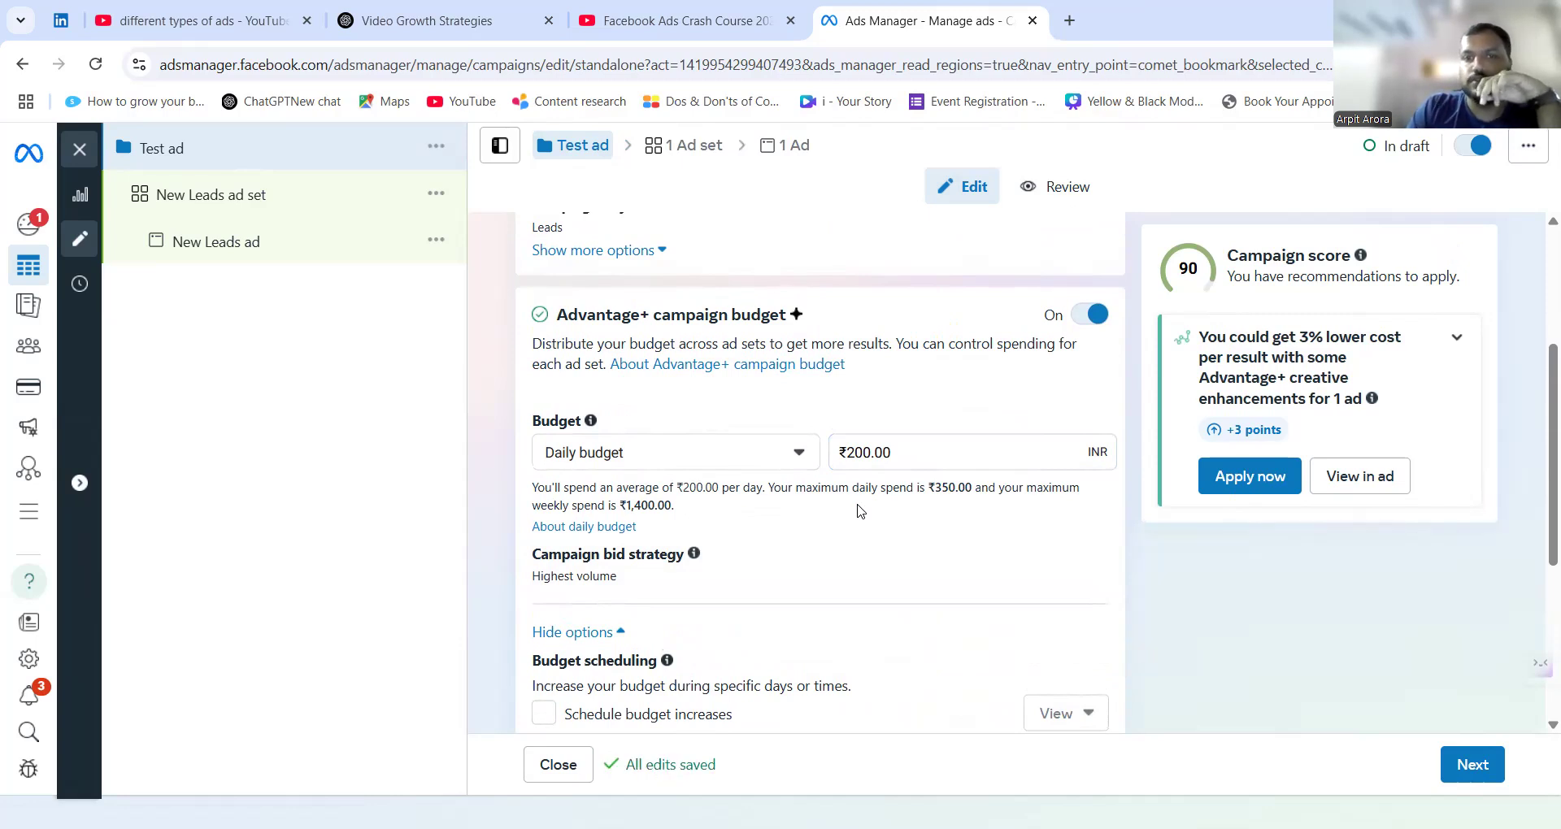
Turn on the A/B test to review its test variable, spend and duration settings, and switch it off again.
scroll(860, 511, "down", 3)
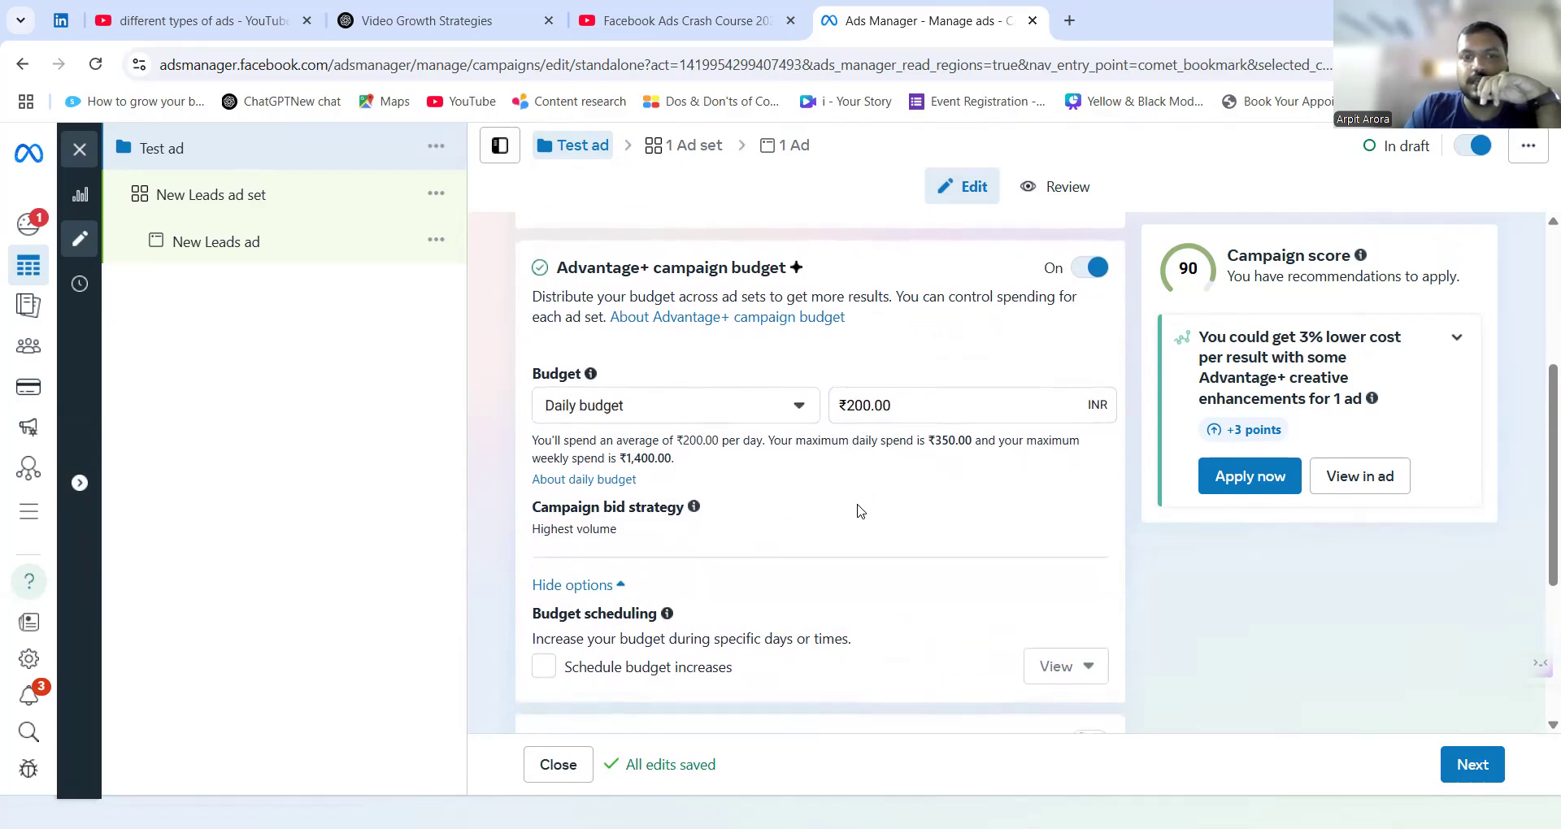
scroll(813, 509, "up", 3)
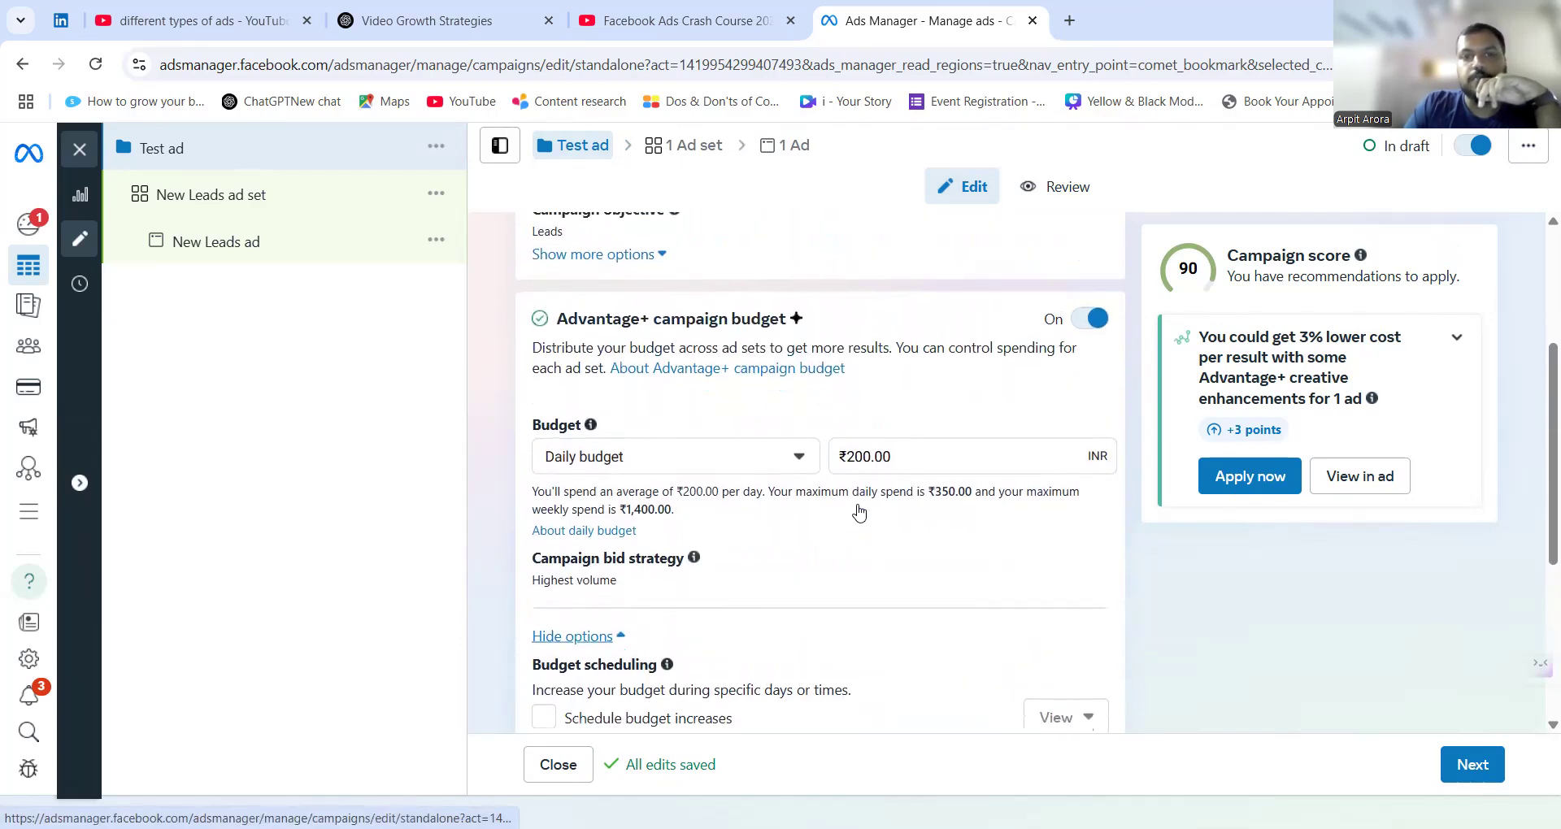
scroll(744, 606, "down", 2)
scroll(744, 606, "down", 2)
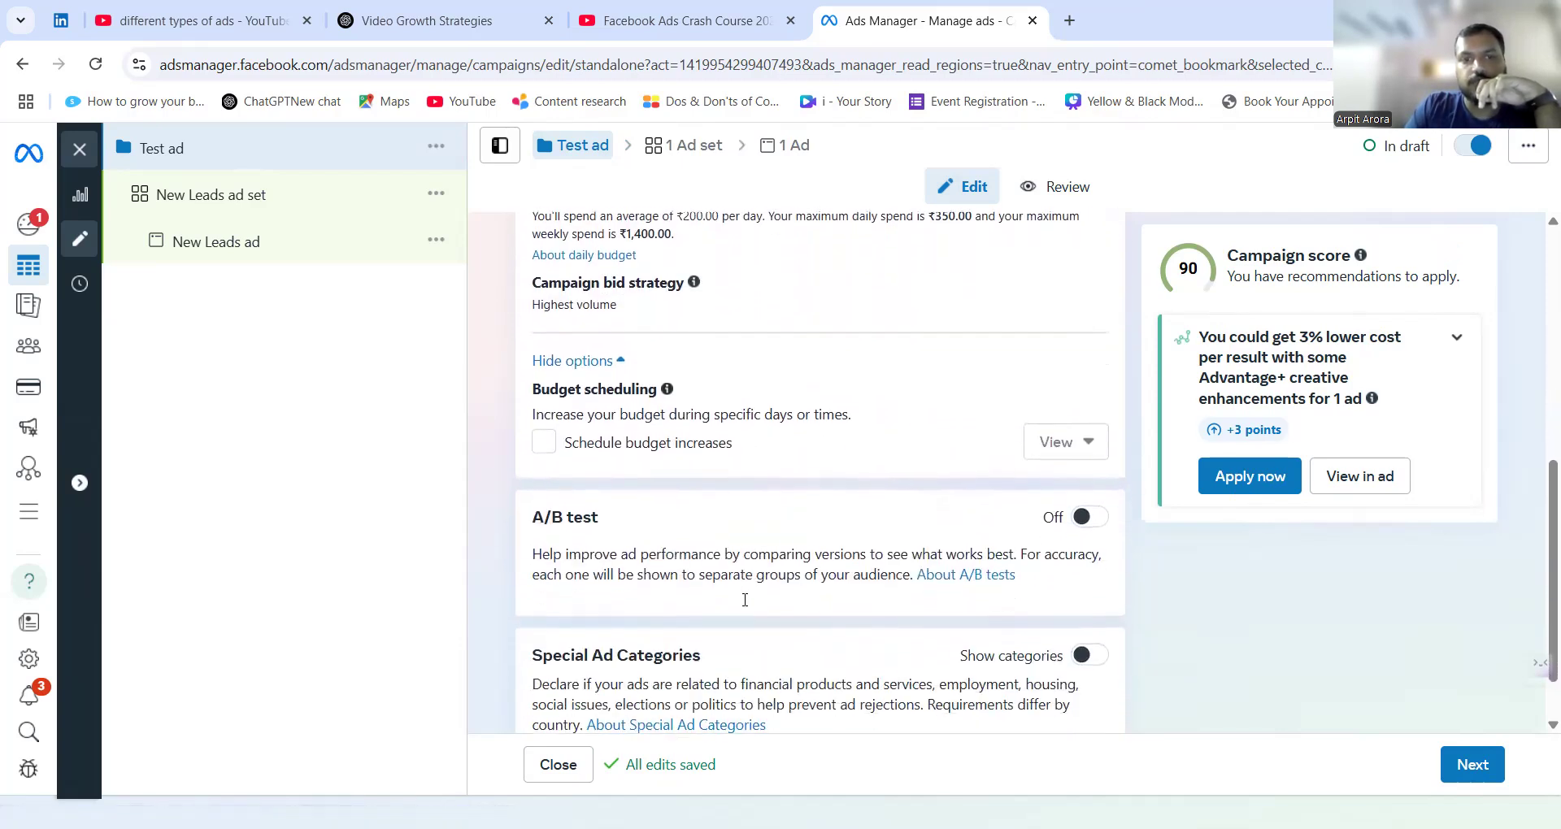
left_click(1089, 505)
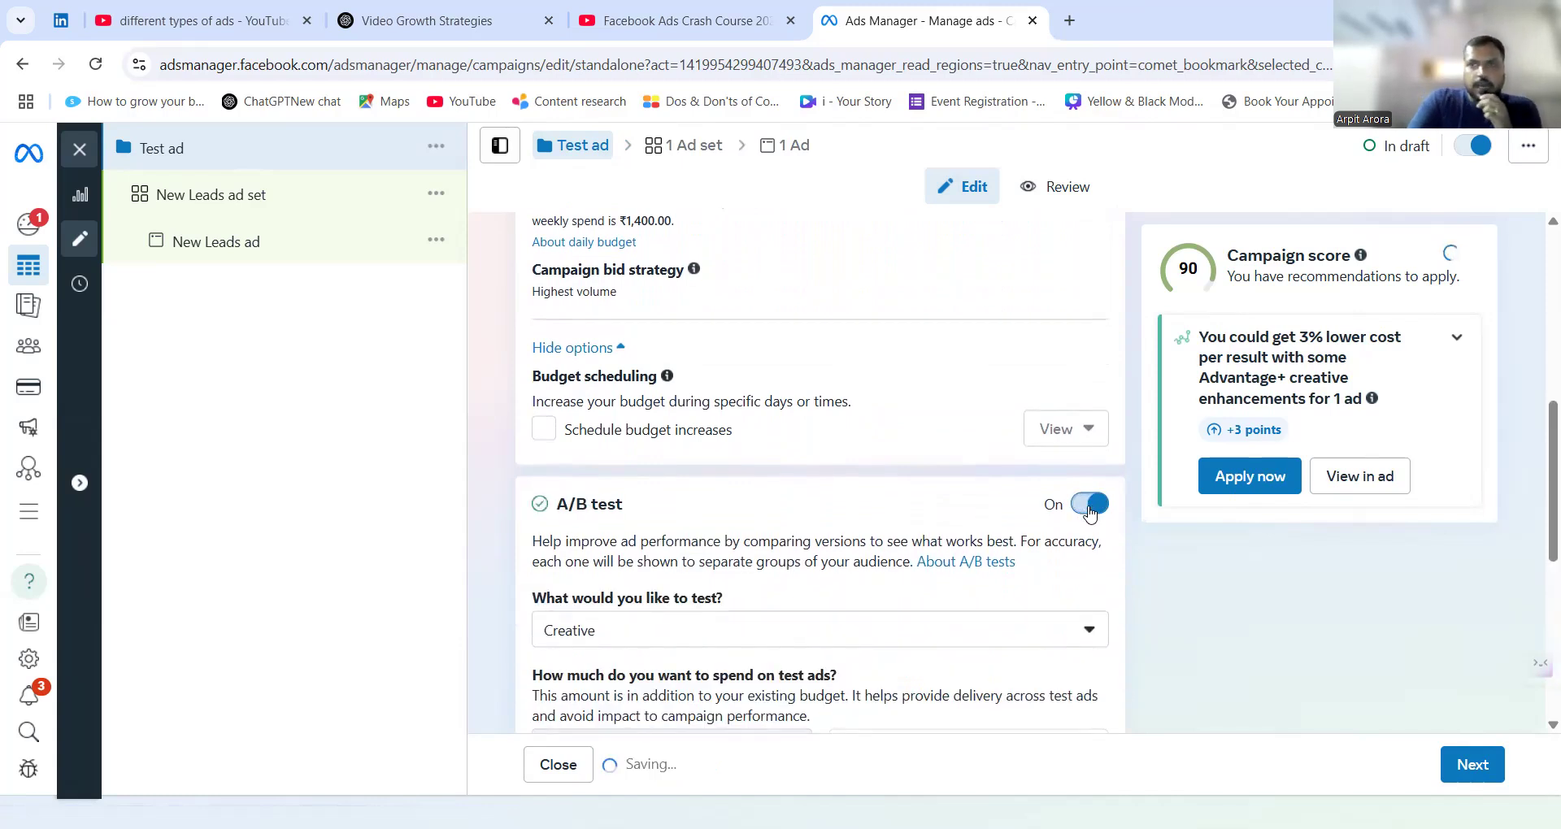
scroll(854, 565, "down", 1)
scroll(853, 565, "down", 1)
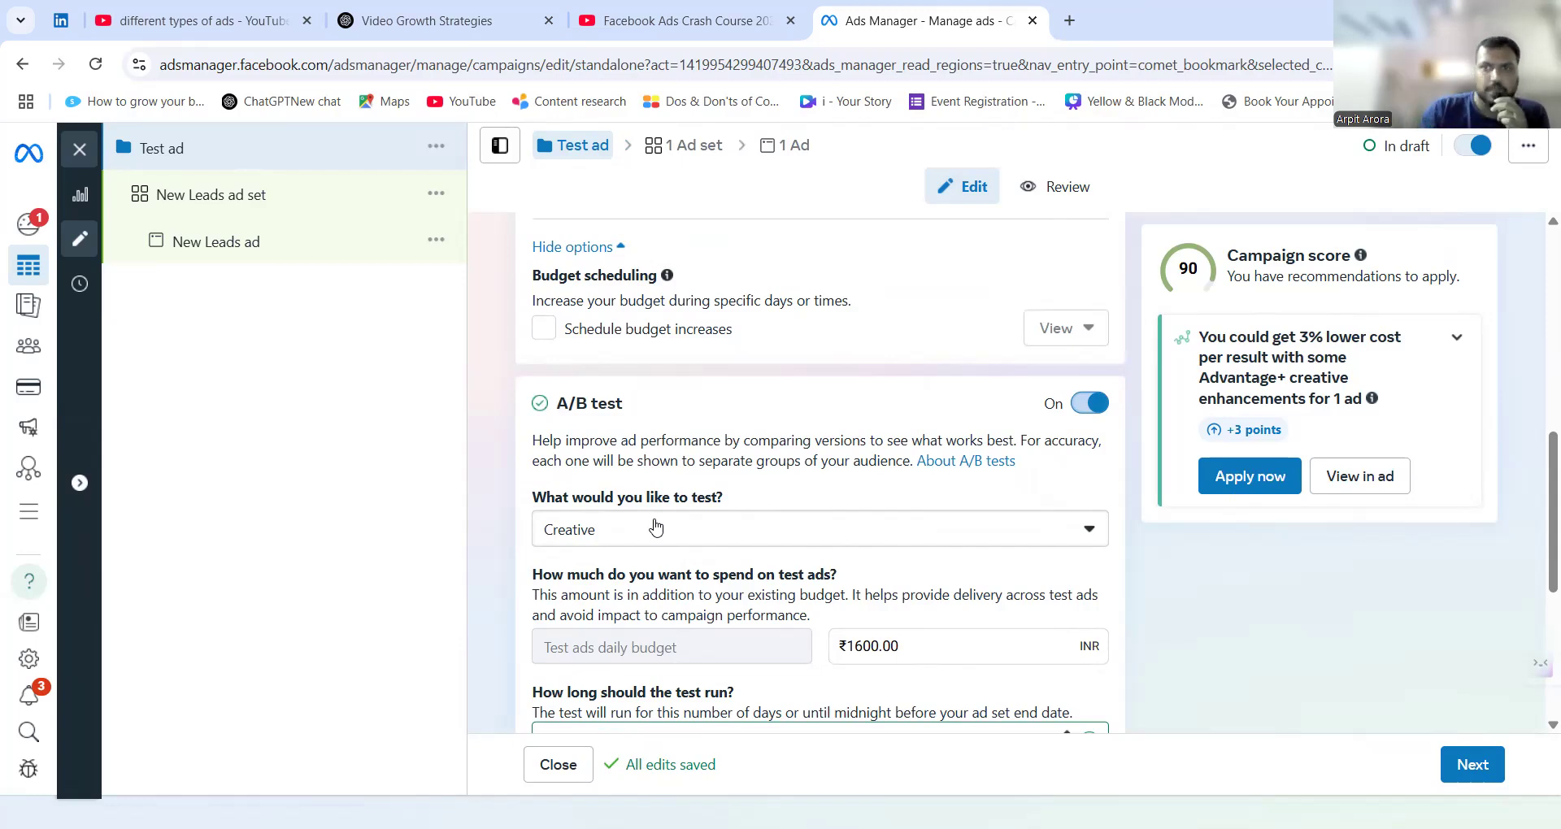
scroll(656, 527, "down", 2)
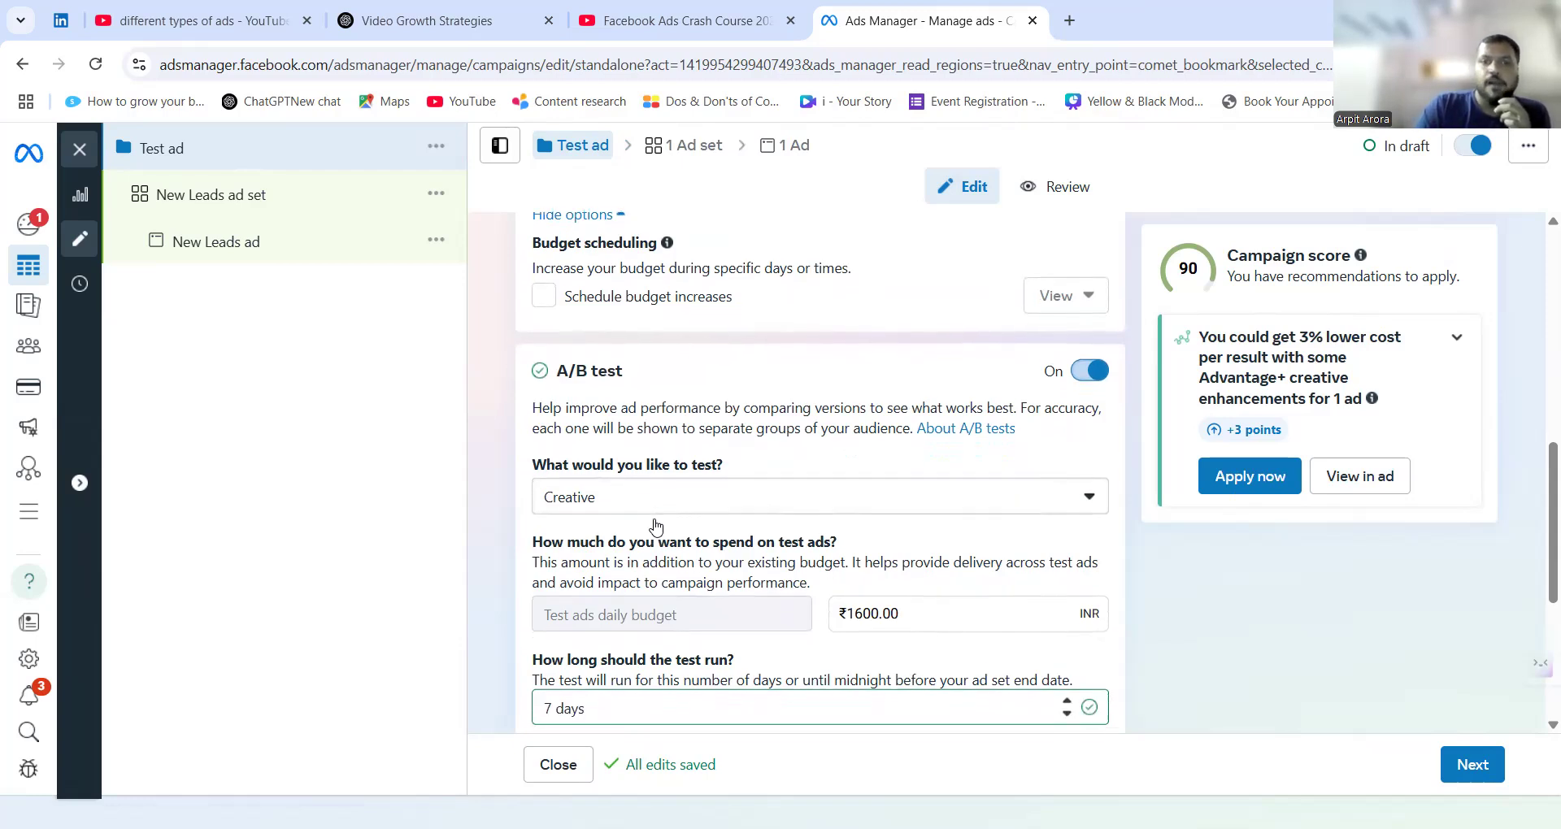
scroll(745, 504, "up", 1)
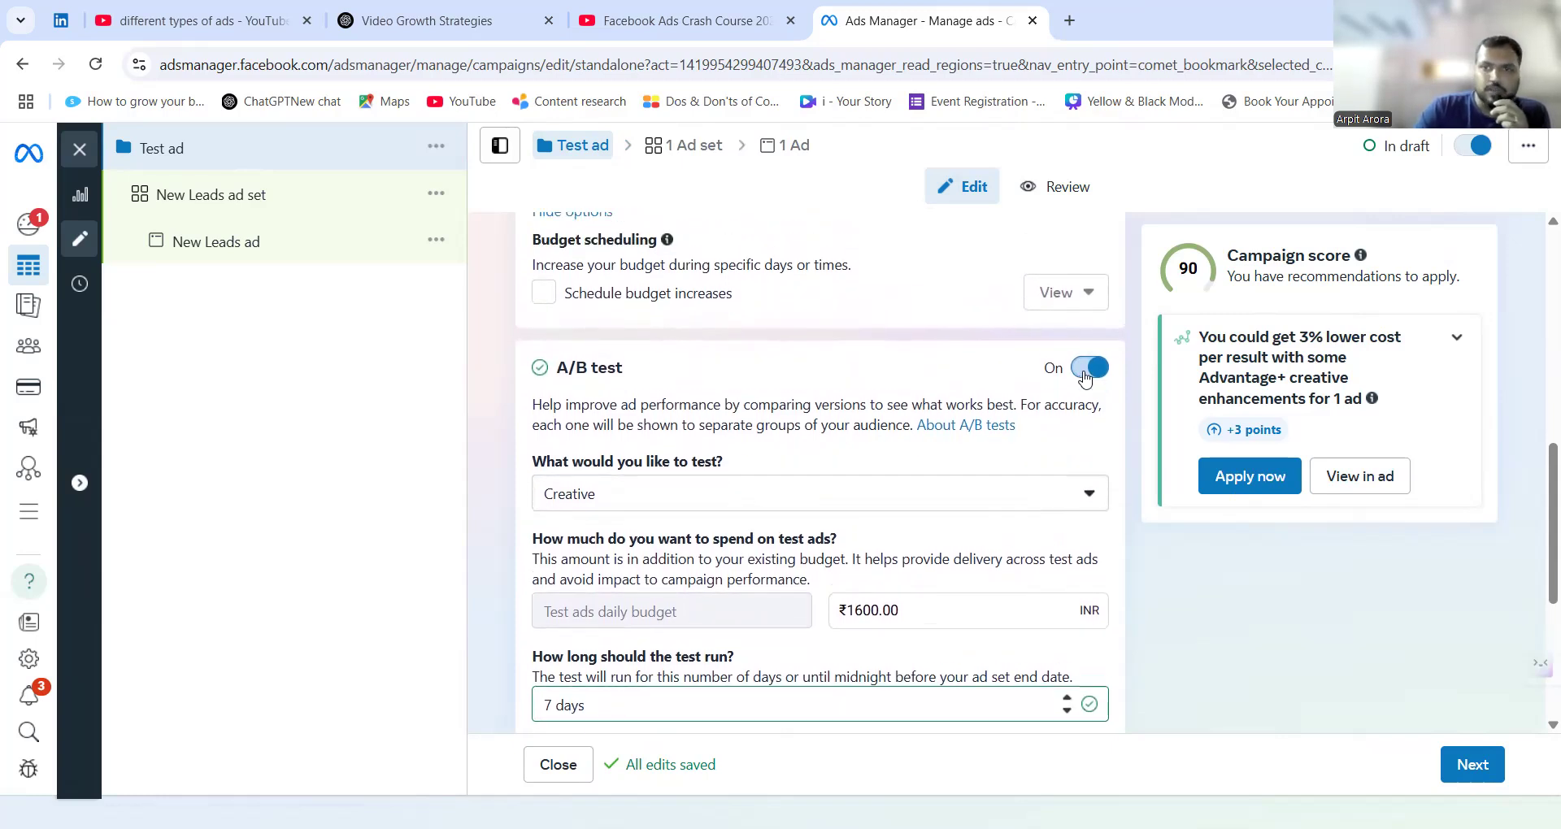
left_click(1089, 368)
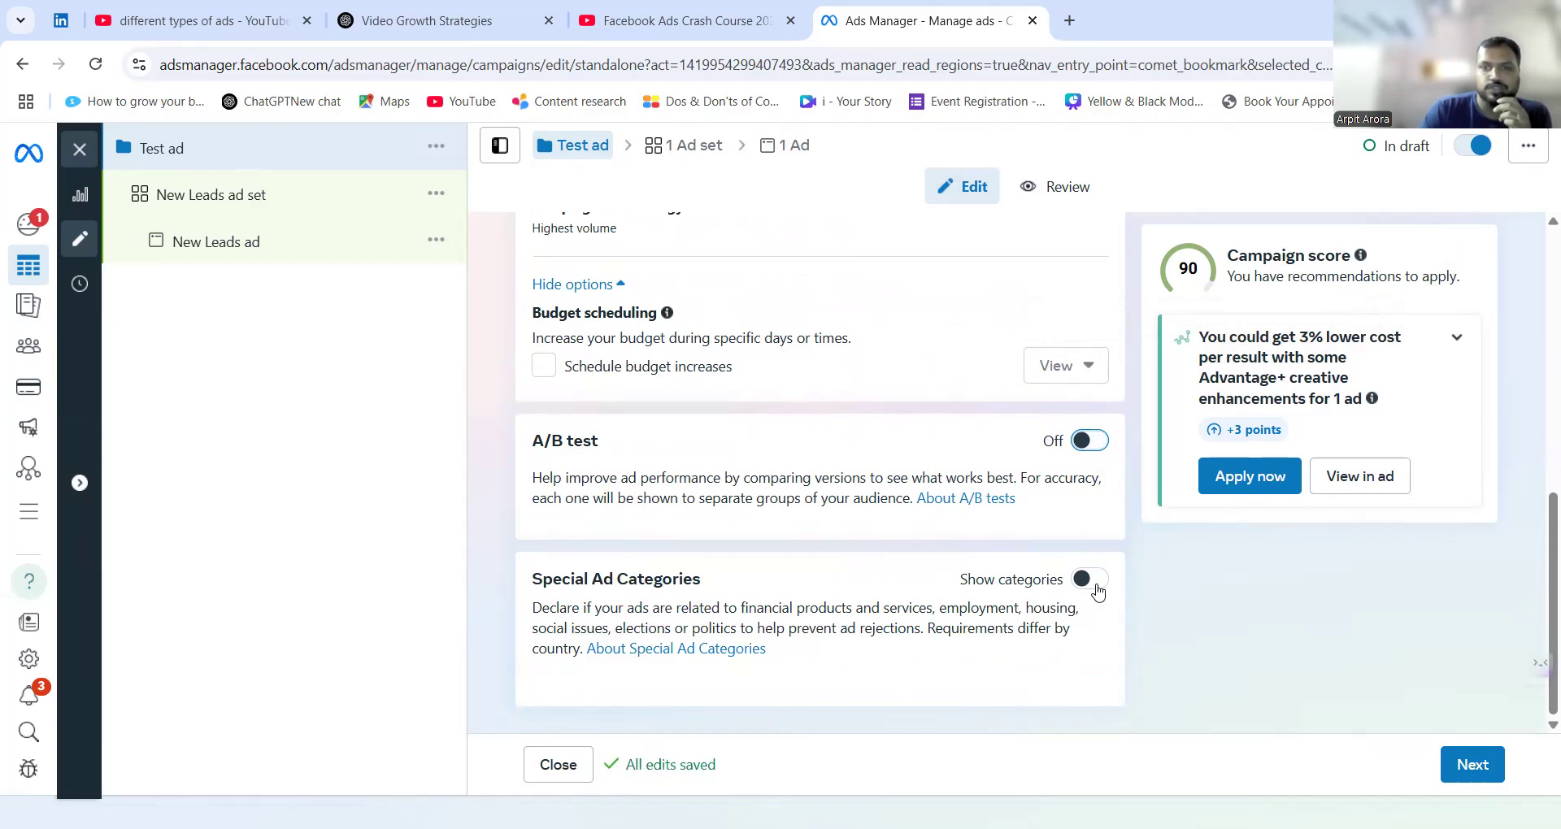
Show the Special Ad Categories to review the available category choices, and switch them off without declaring any.
left_click(1093, 585)
scroll(789, 598, "down", 1)
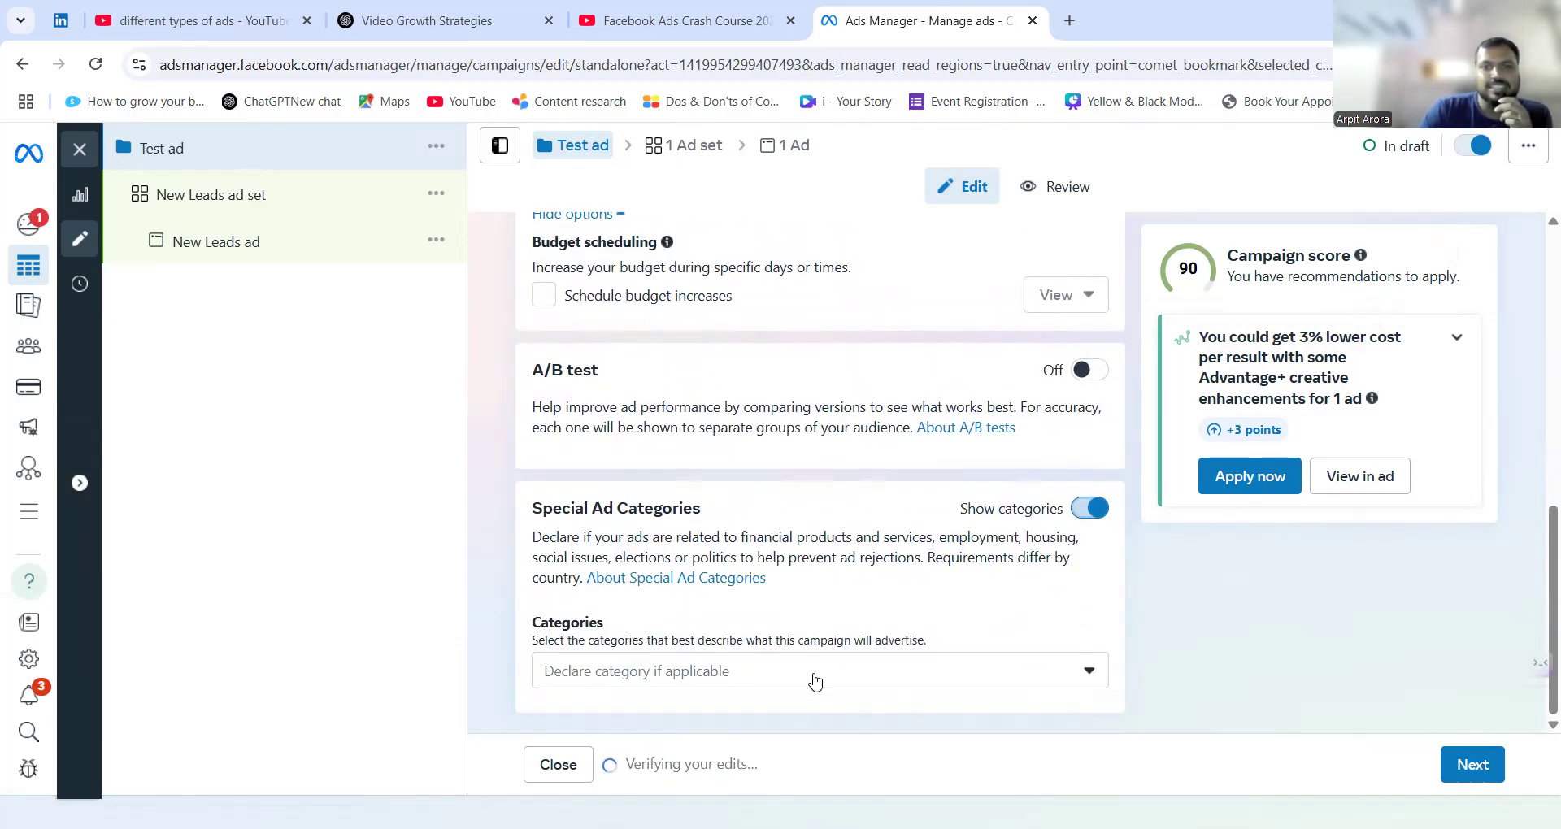
left_click(817, 687)
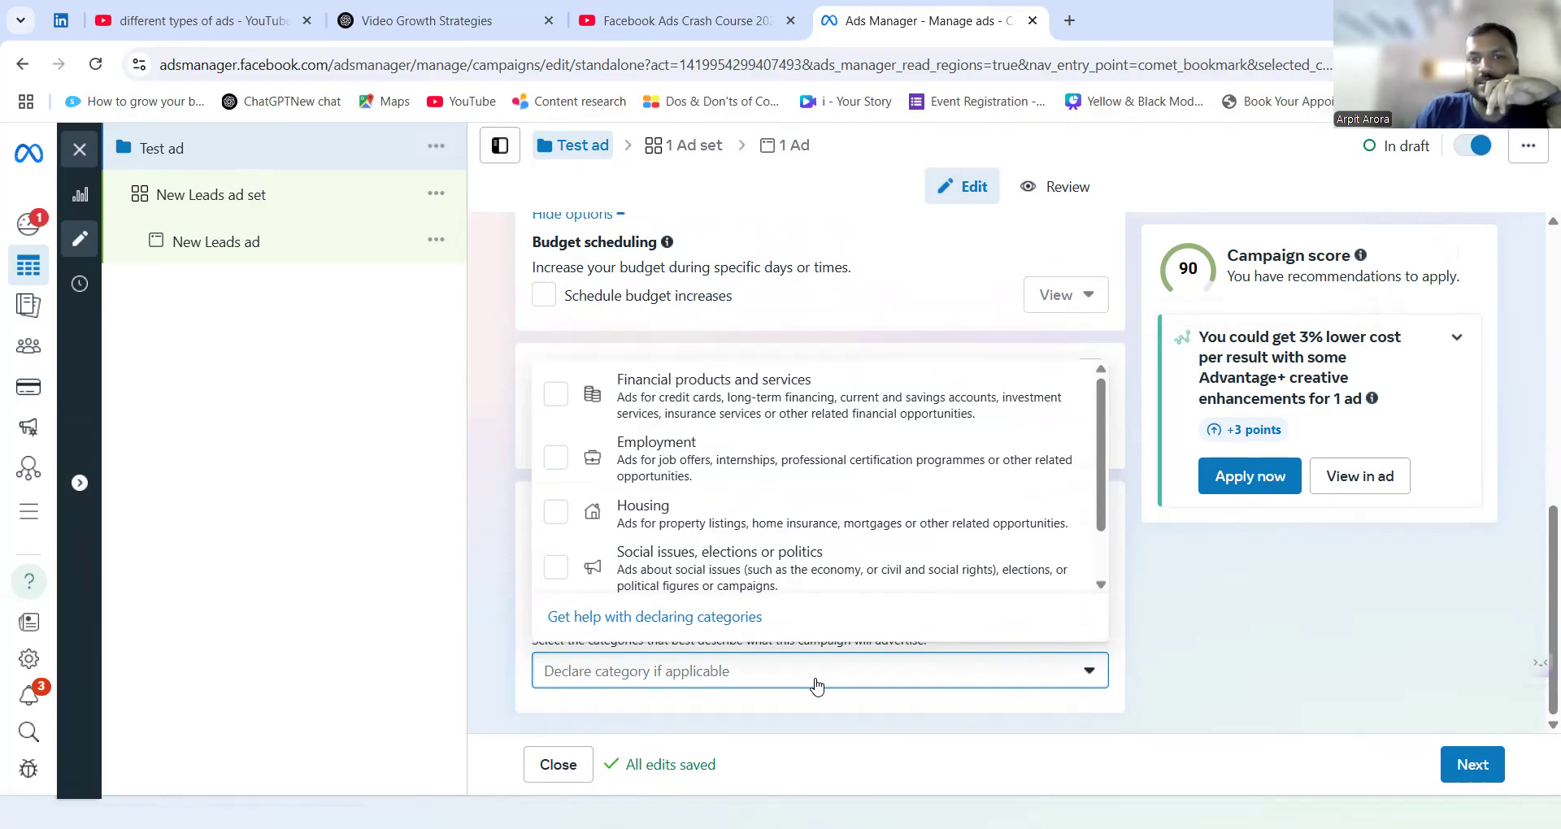
left_click(881, 671)
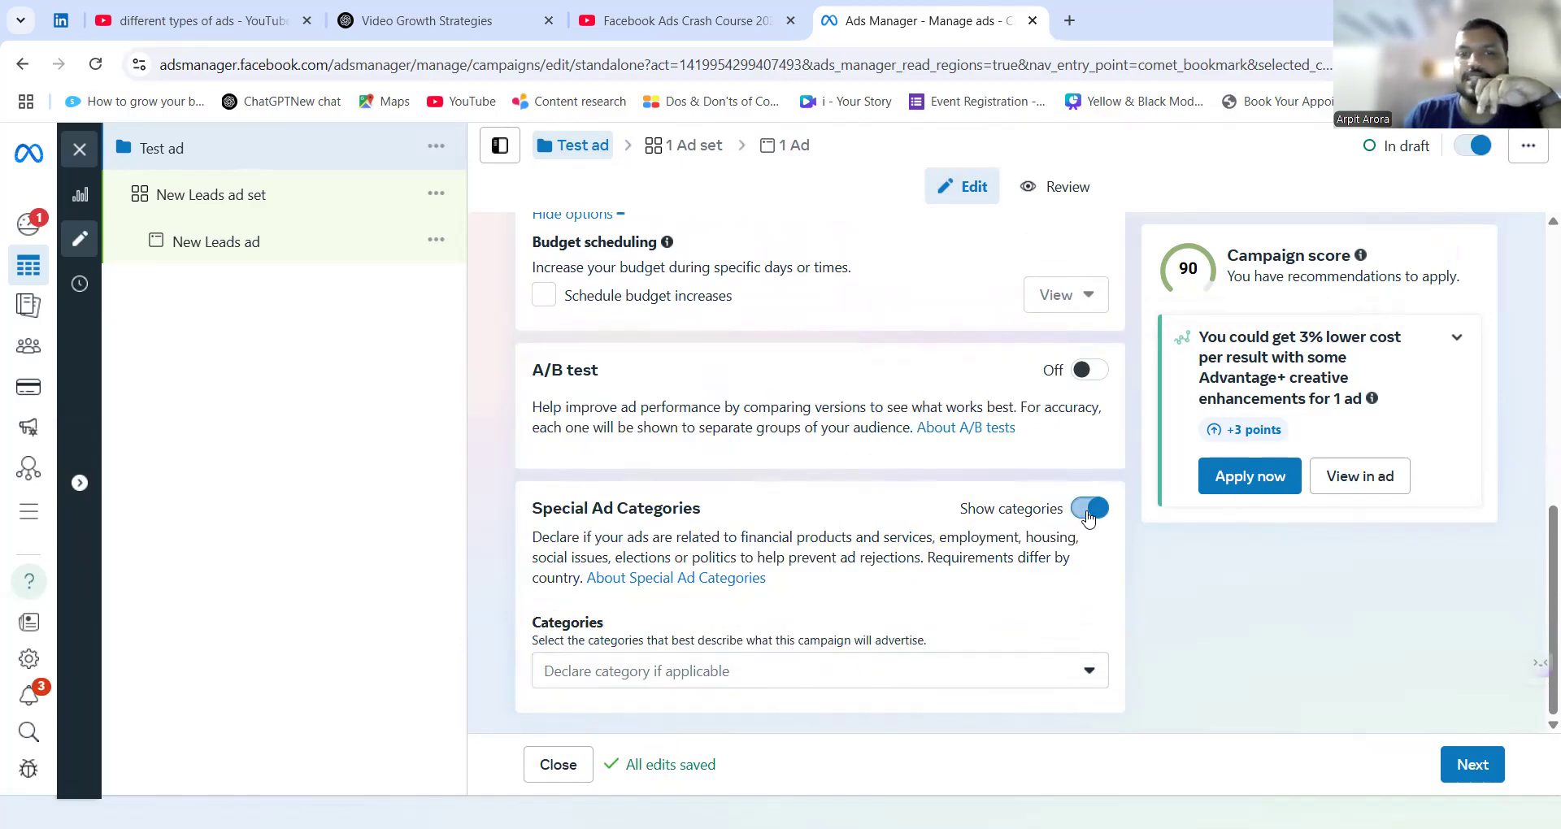
left_click(1089, 509)
Open the campaign's ad set and choose Instant forms as its conversion location.
scroll(935, 561, "up", 10)
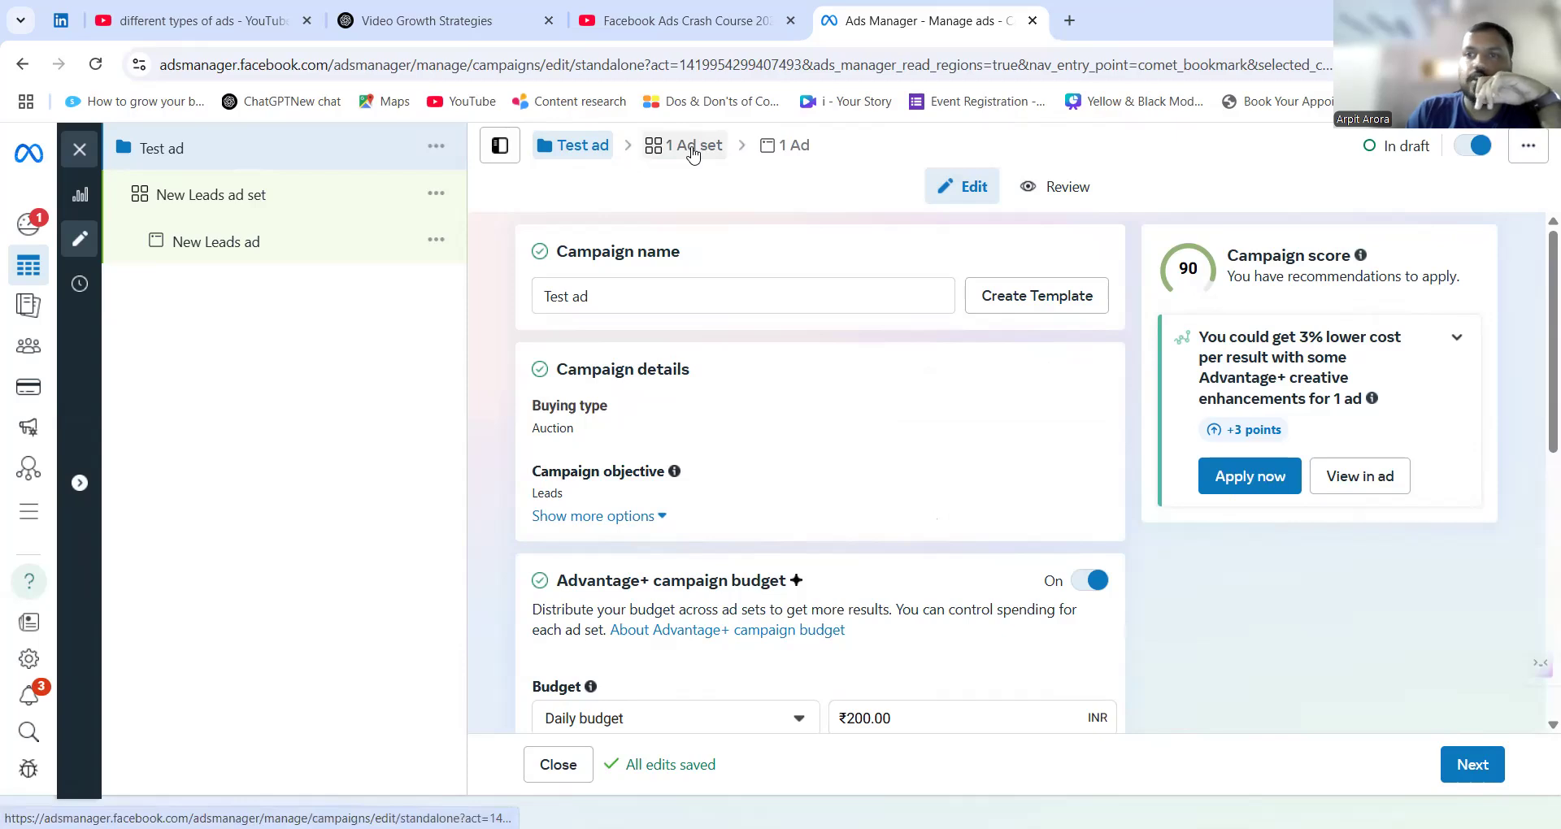
left_click(691, 151)
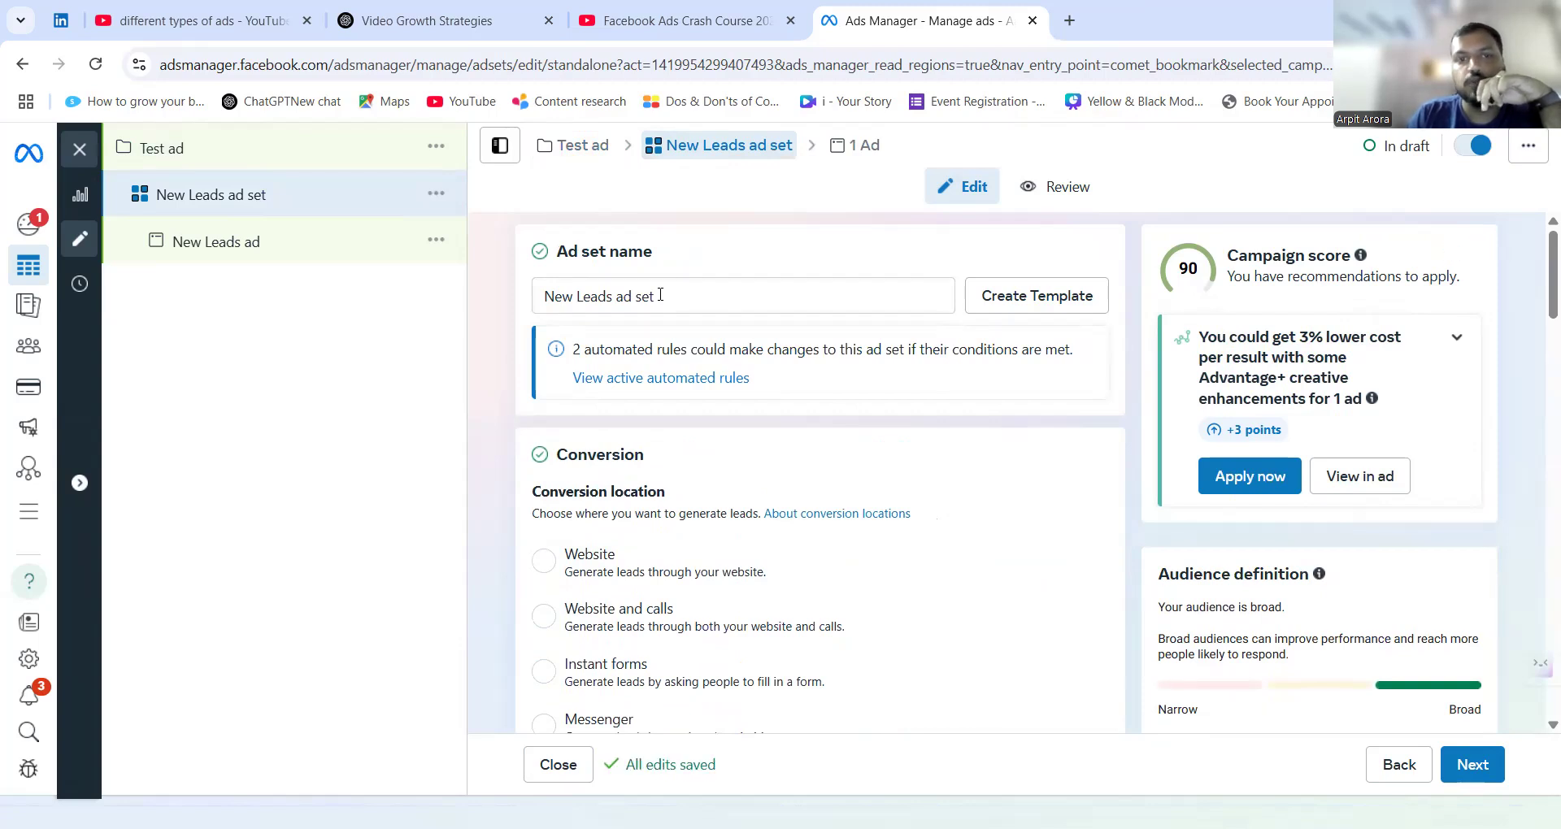
scroll(660, 295, "down", 2)
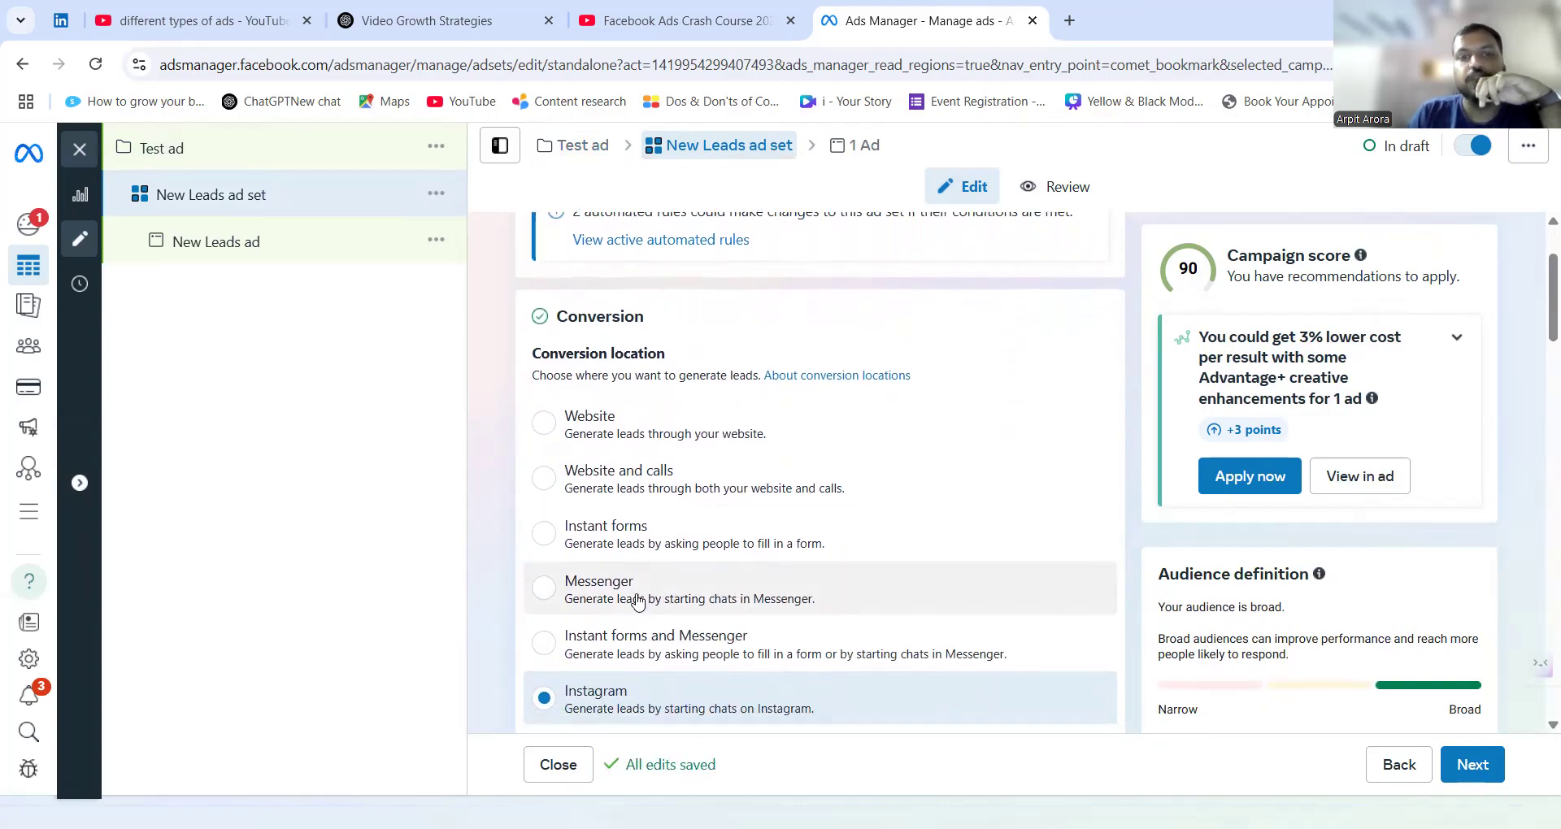
scroll(638, 600, "down", 1)
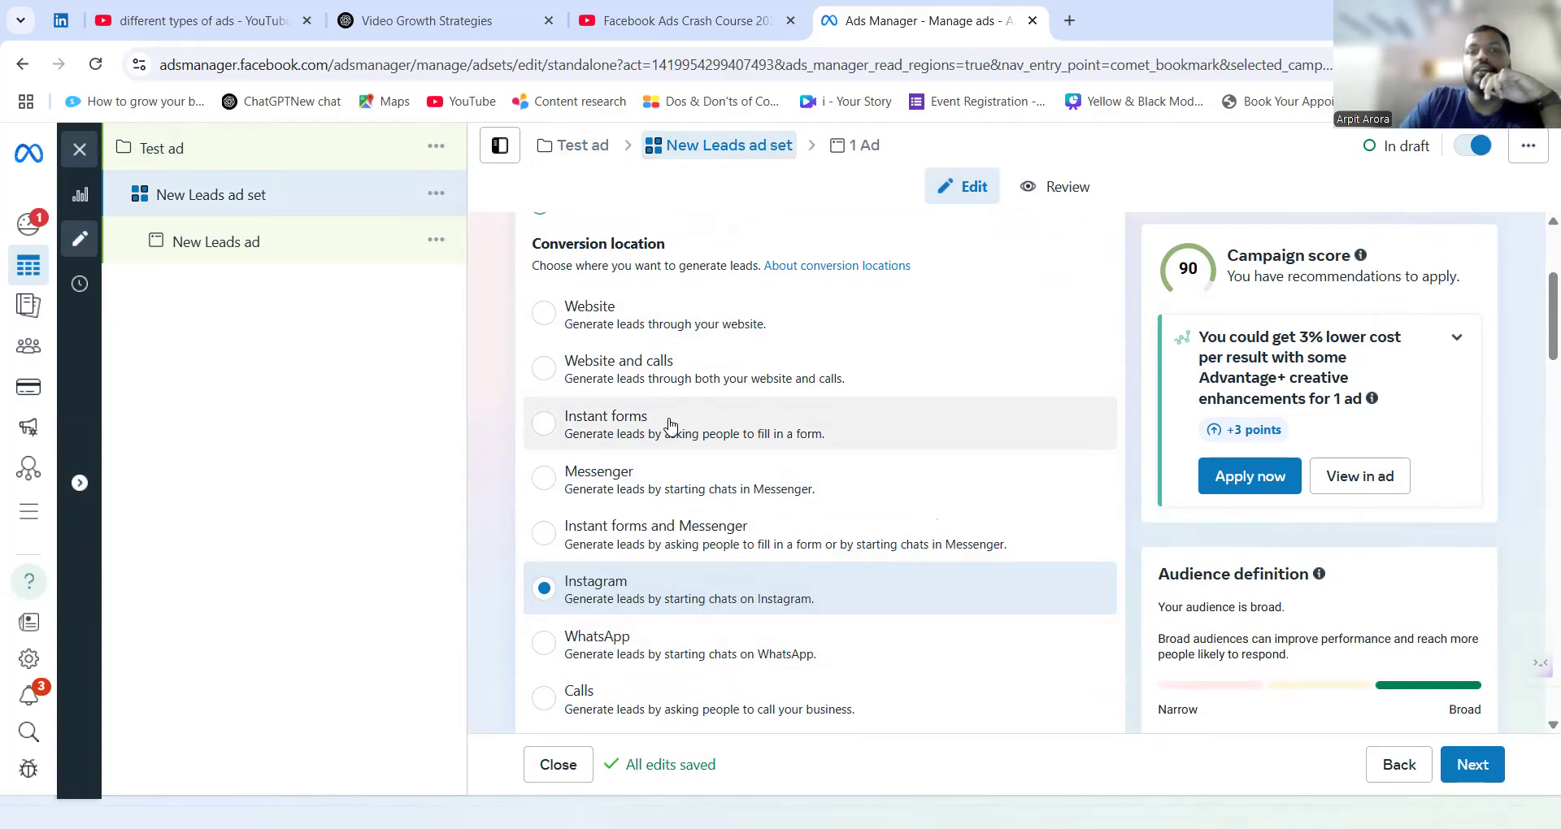
left_click(671, 423)
Rename the ad set as "Test ad set".
scroll(684, 447, "up", 3)
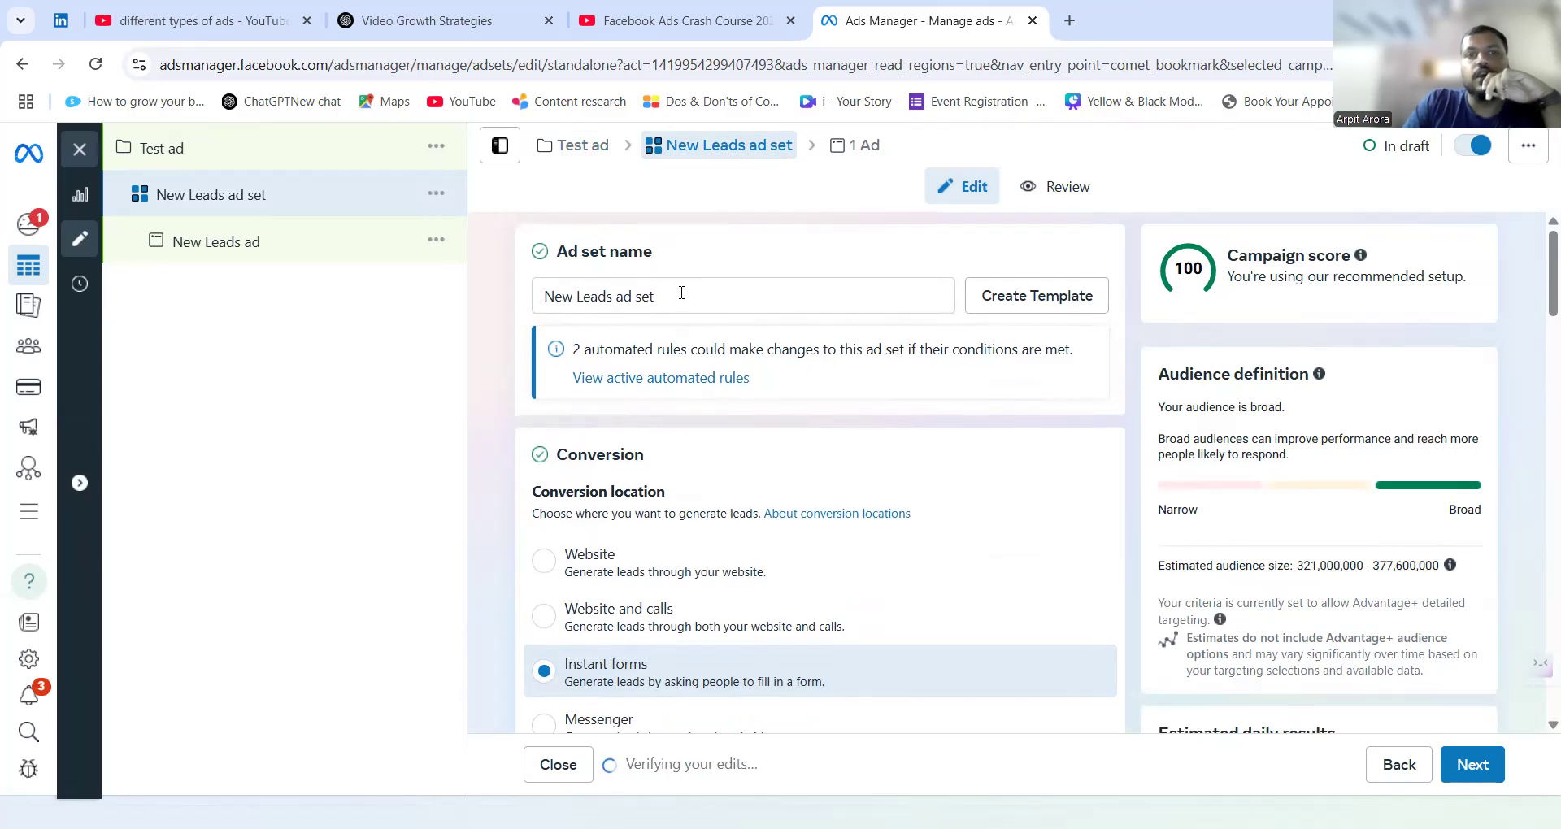
triple_click(682, 292)
type("Te")
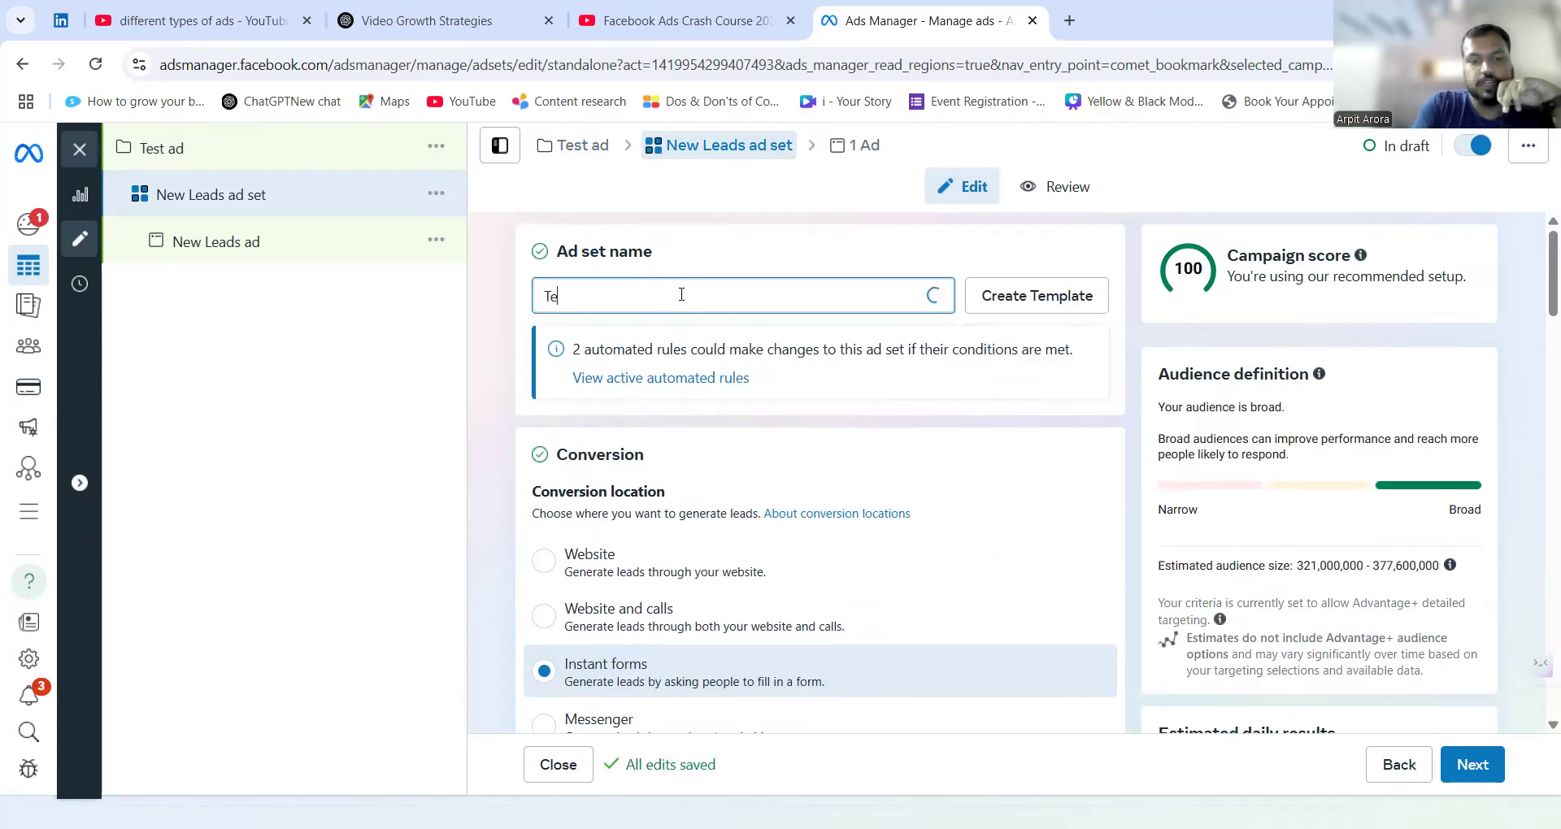
type("st ad set")
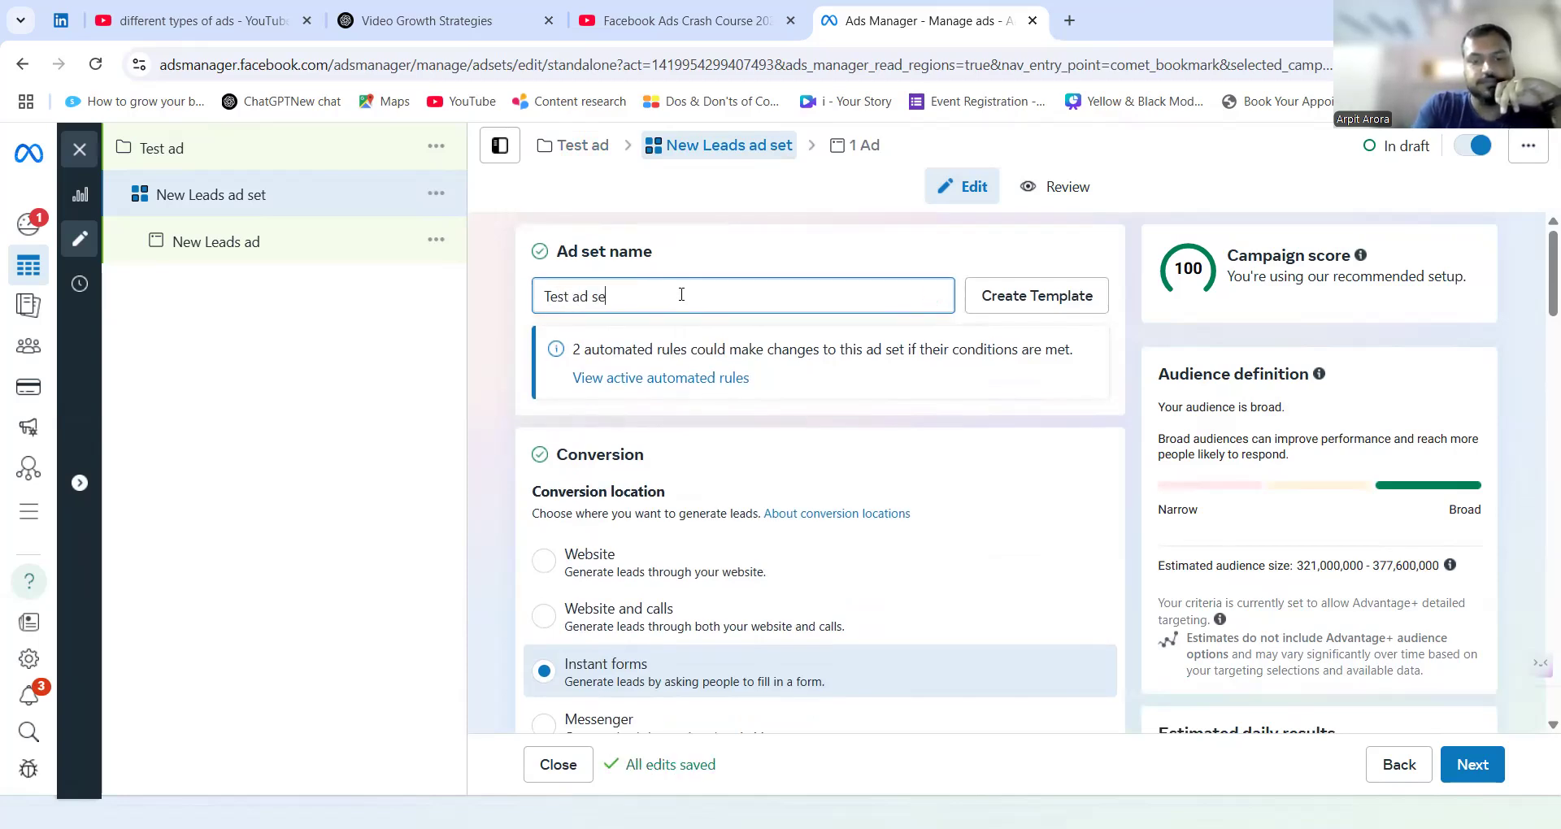
scroll(537, 450, "down", 1)
scroll(537, 450, "down", 8)
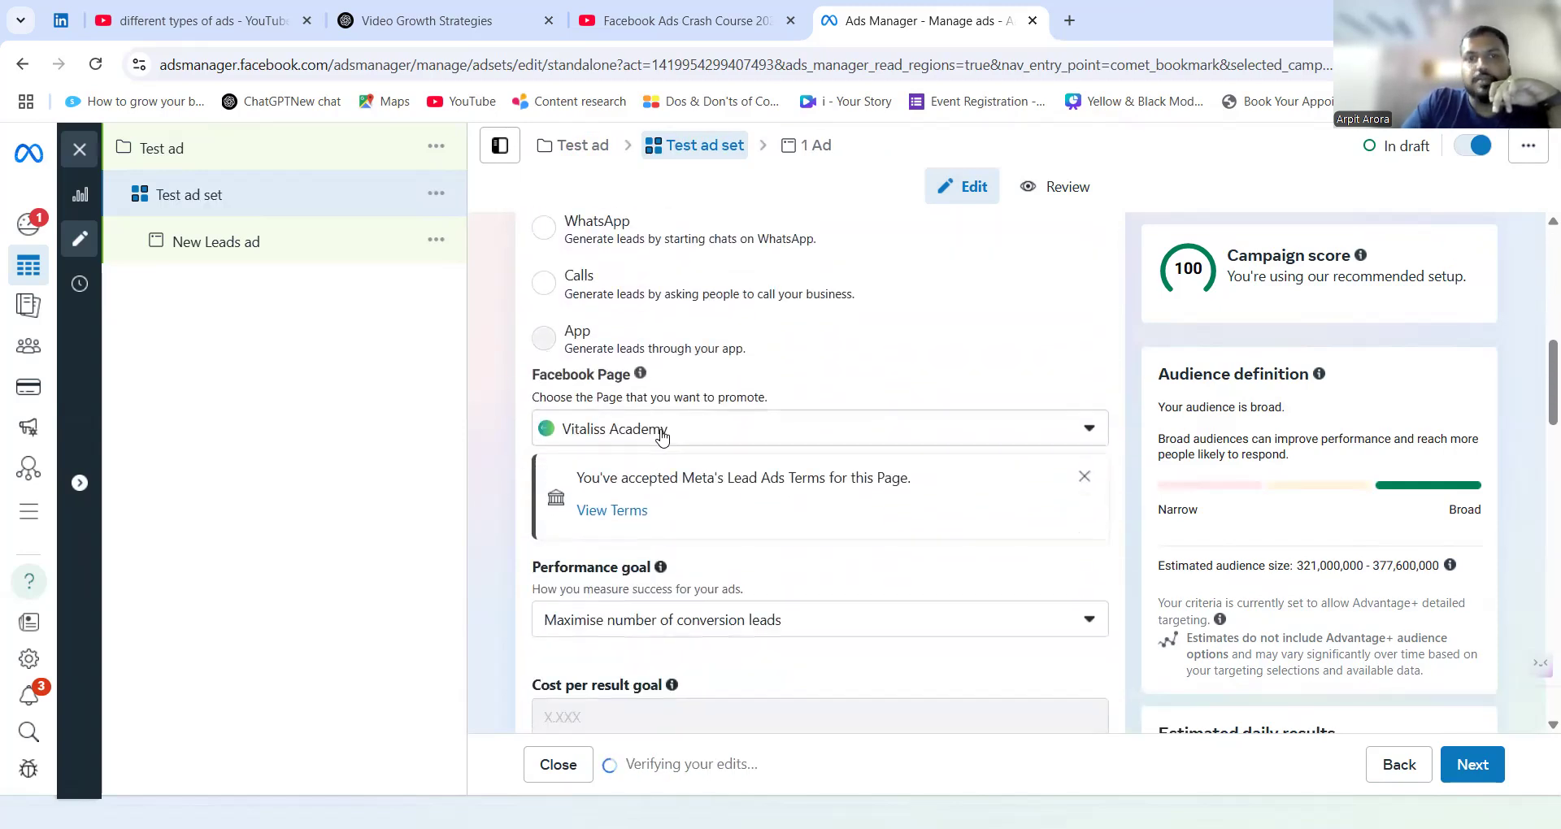
Review the Facebook Pages available for promotion and keep Vitaliss Academy selected.
left_click(648, 446)
scroll(697, 650, "down", 2)
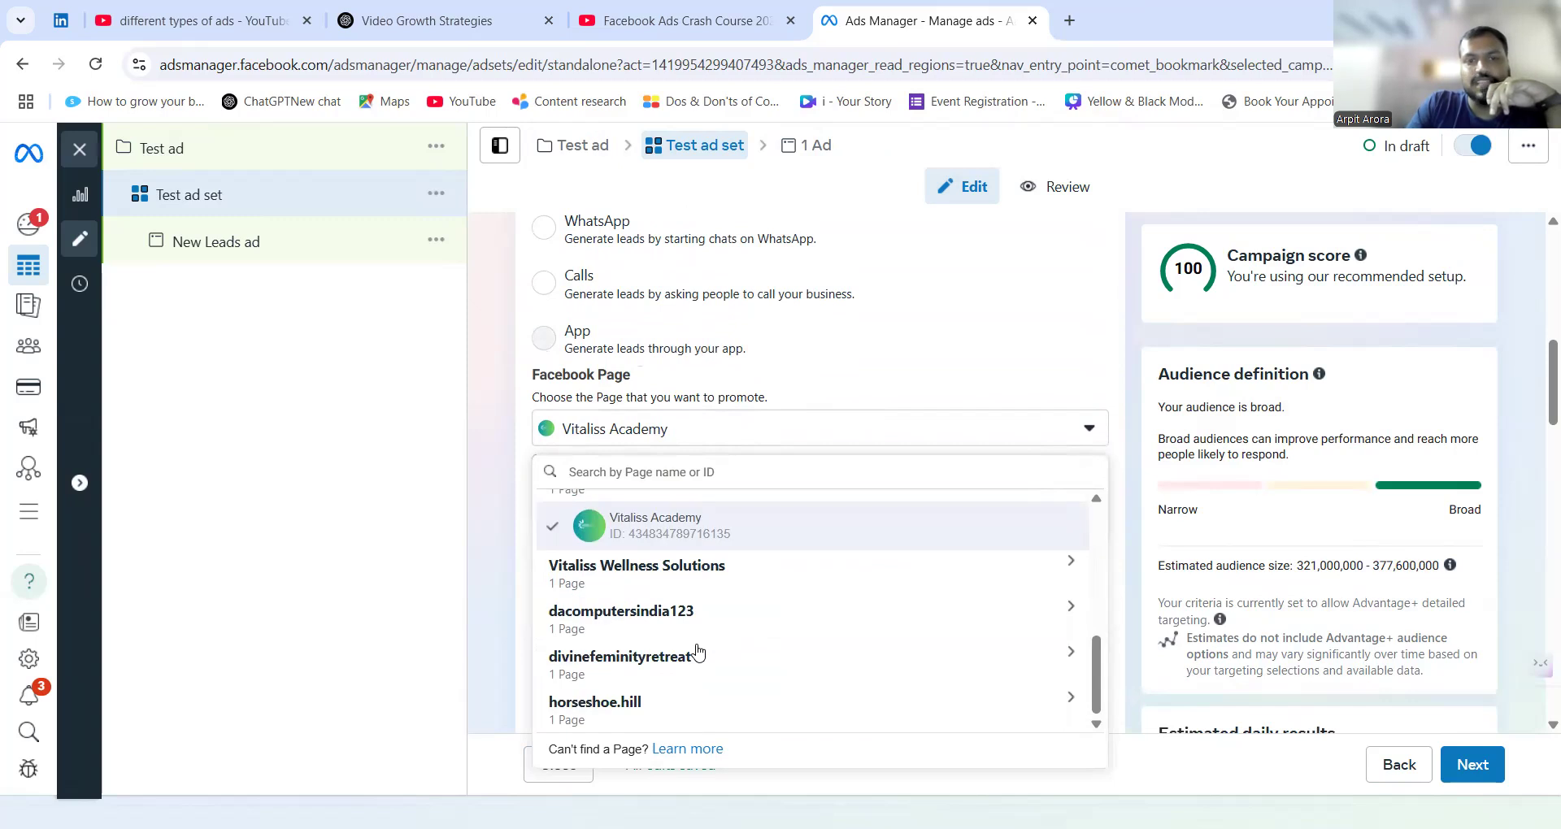
left_click(694, 443)
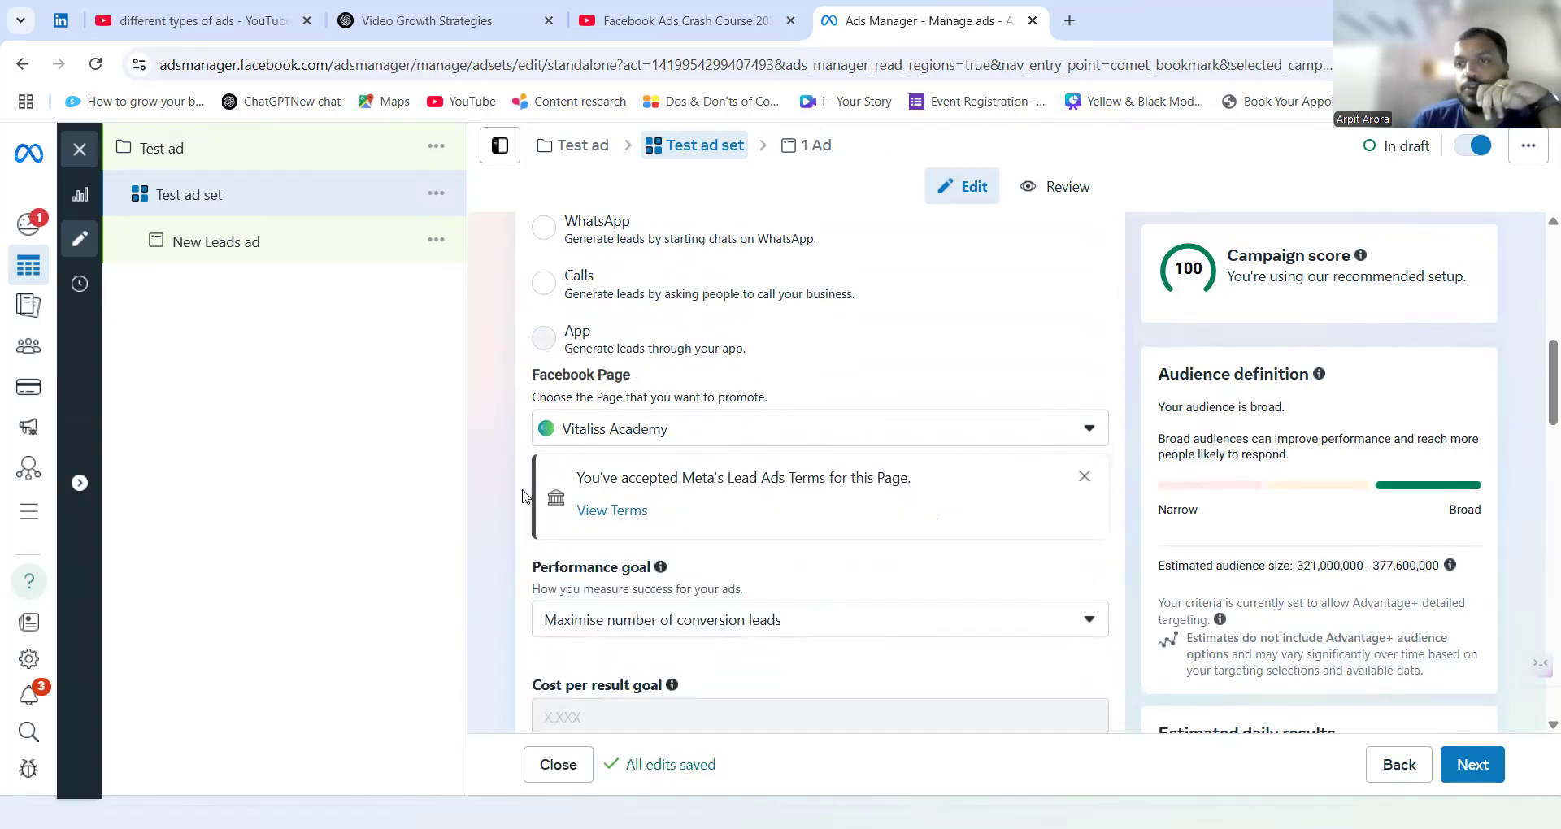
Examine the performance goal, dynamic creative, budget and schedule settings, and switch the end date option on and off again.
scroll(524, 496, "down", 2)
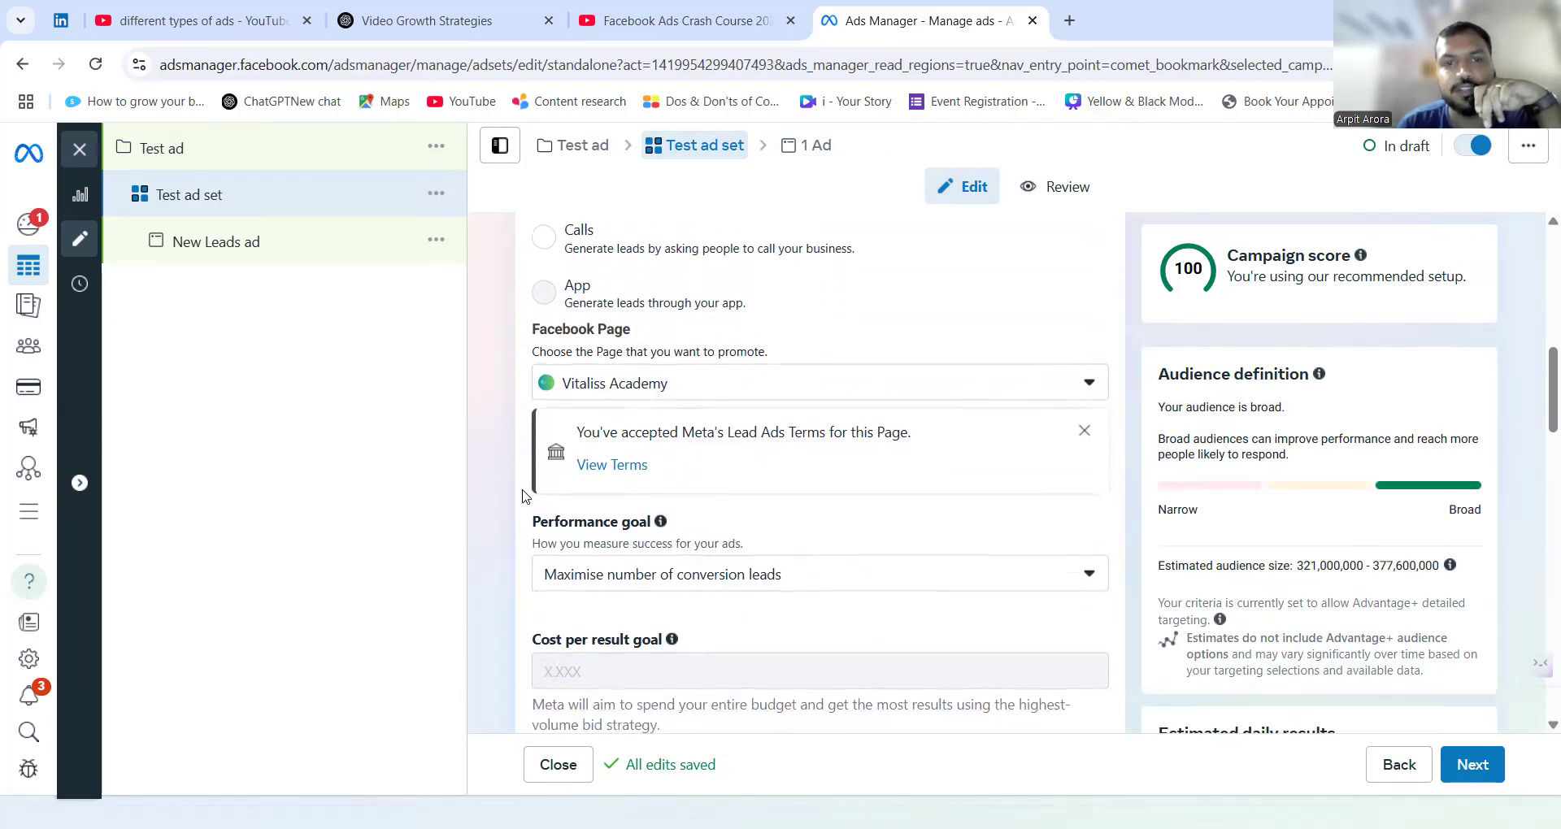
scroll(534, 480, "down", 1)
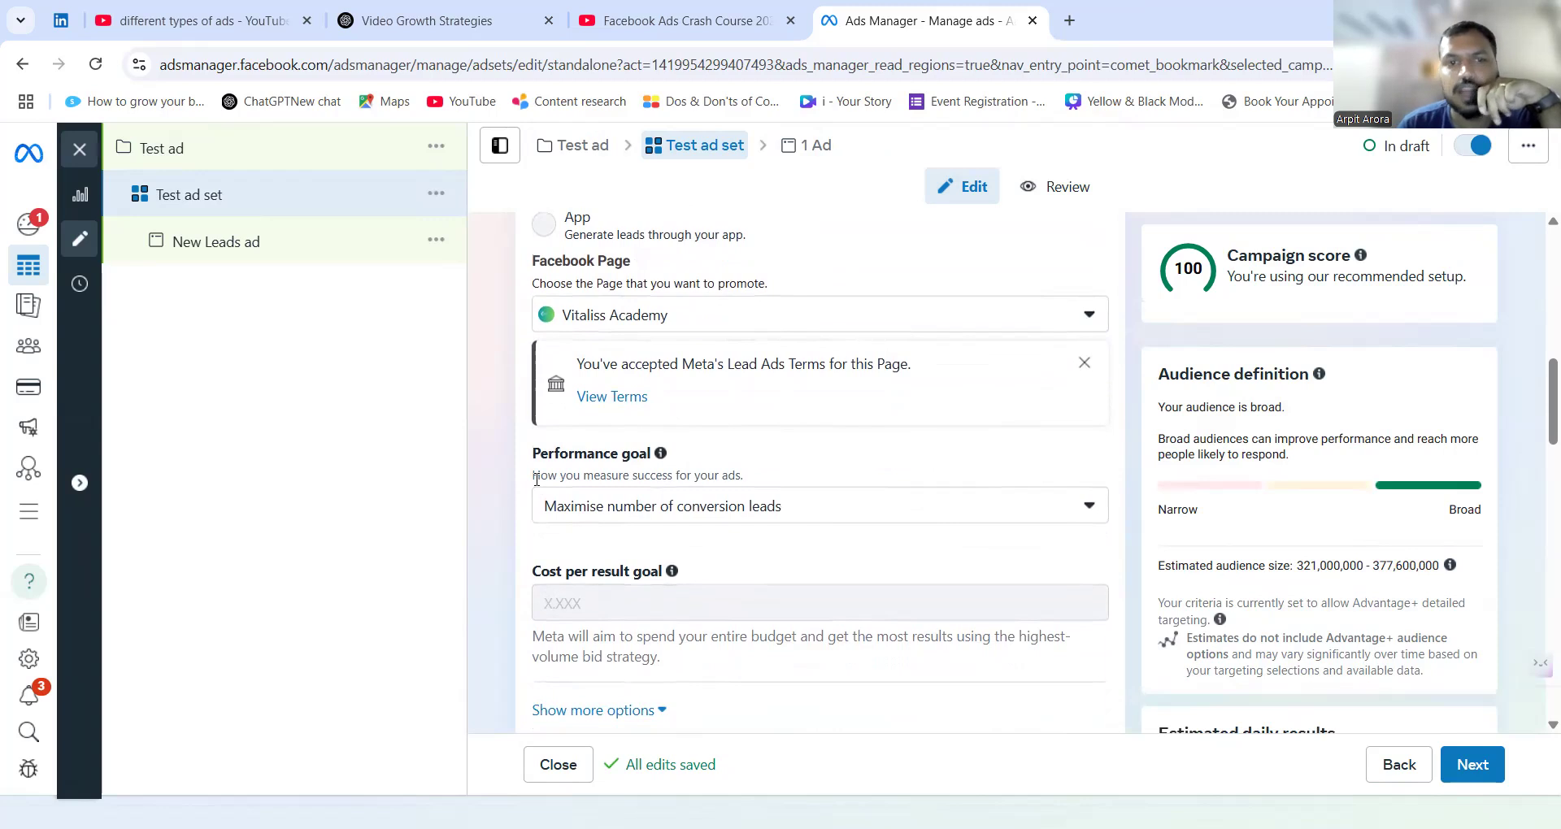
scroll(509, 592, "down", 3)
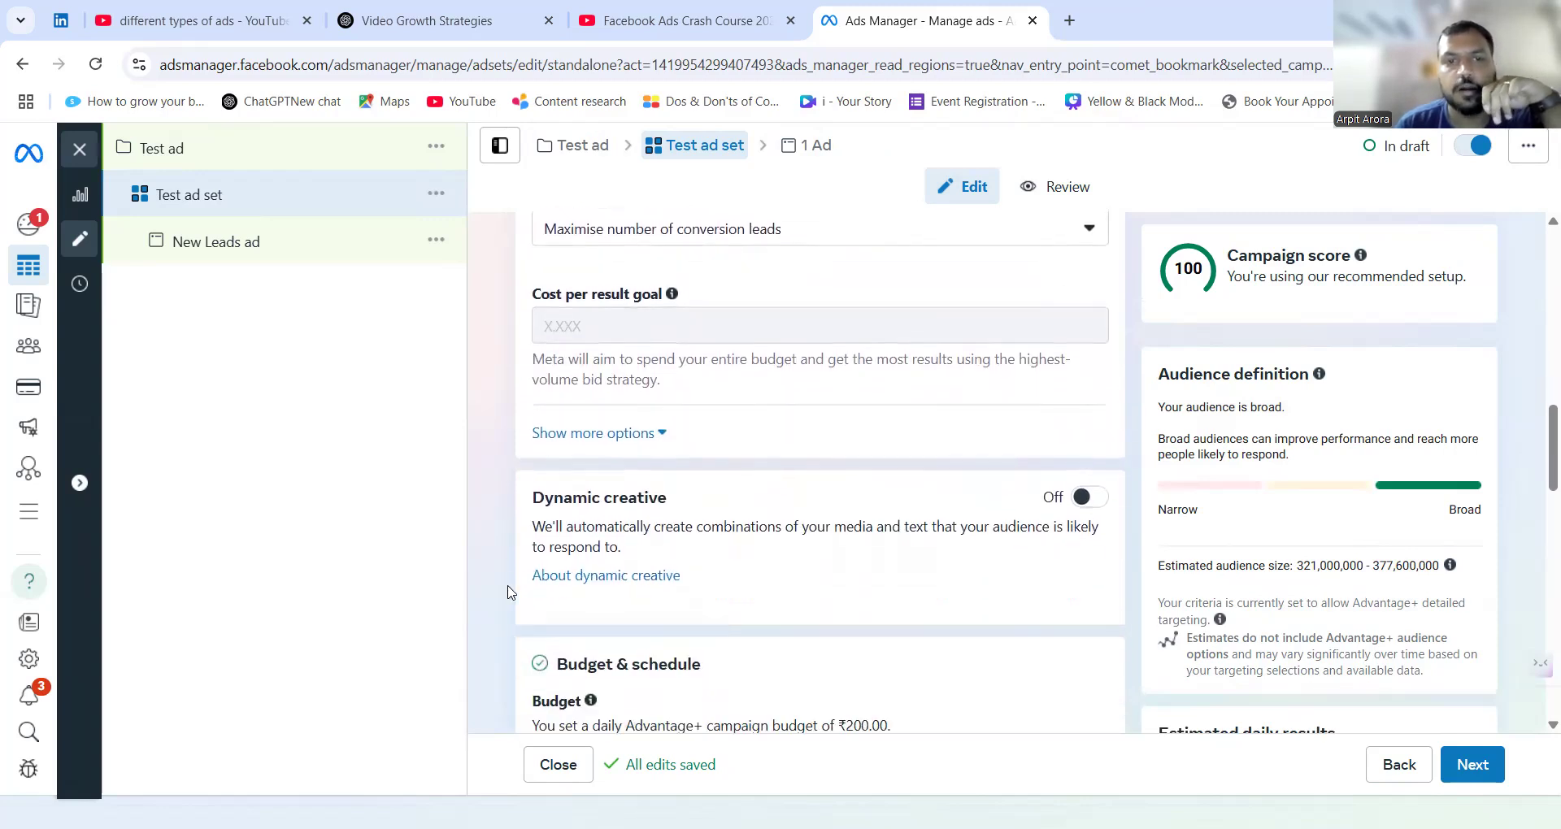
scroll(510, 592, "down", 1)
scroll(648, 418, "down", 1)
scroll(572, 521, "down", 3)
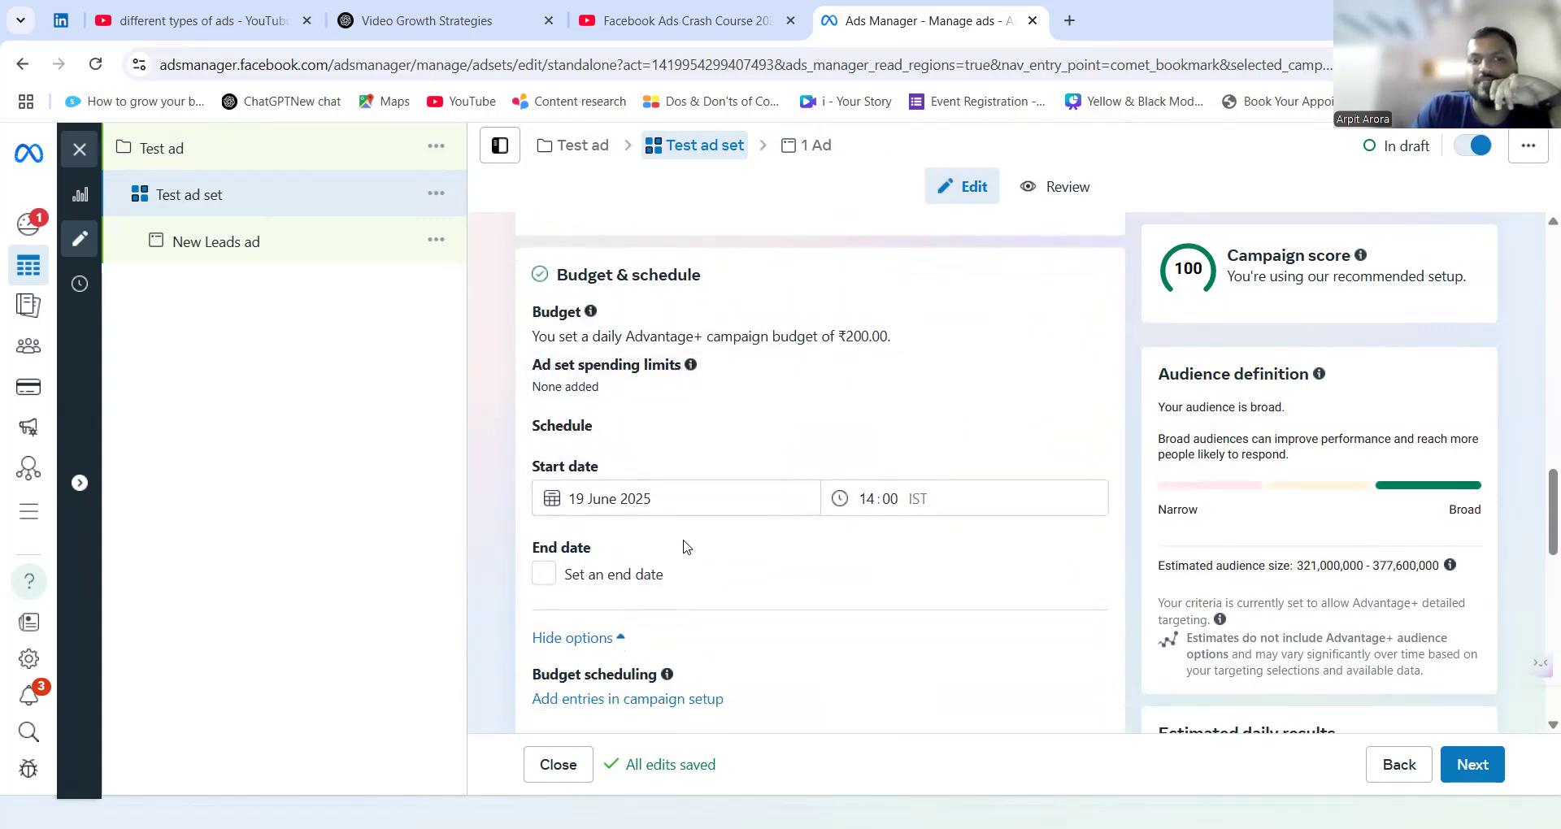
scroll(610, 493, "down", 1)
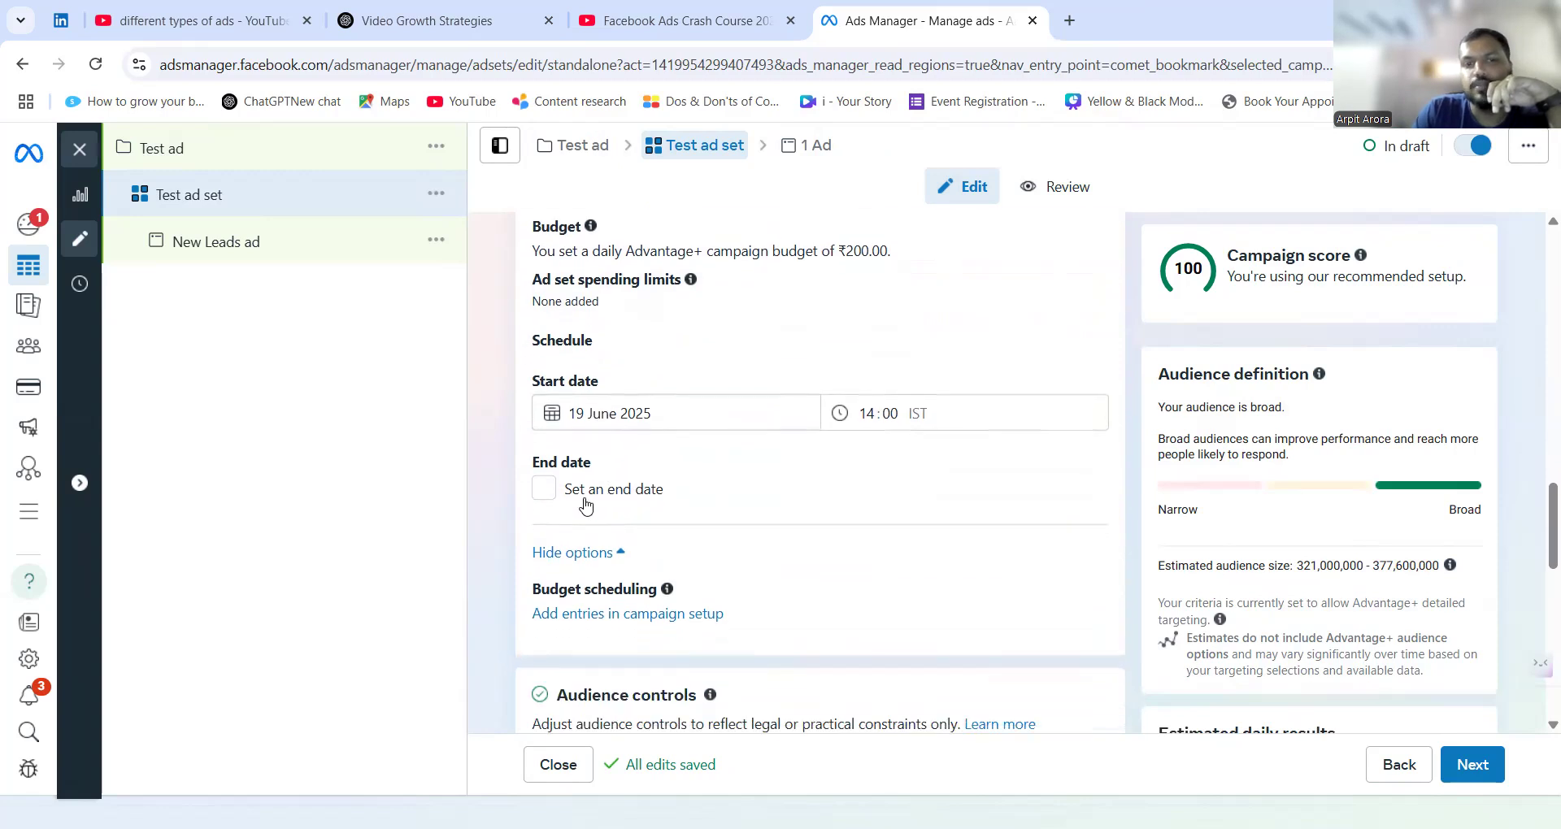
left_click(544, 490)
left_click(544, 491)
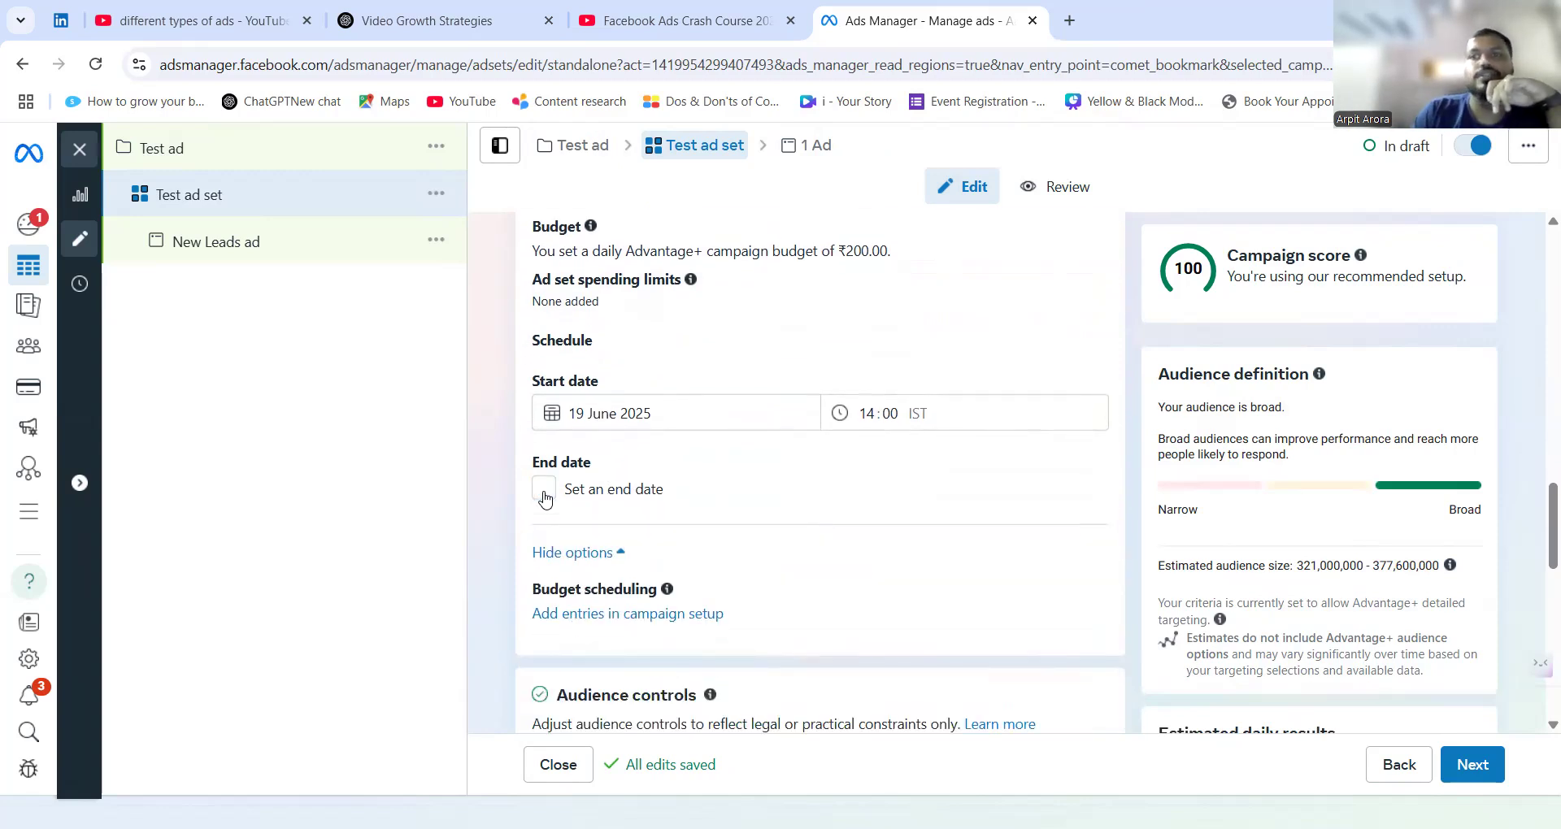
Edit the audience locations and target New Delhi, Delhi, India instead of the whole country.
scroll(500, 502, "down", 3)
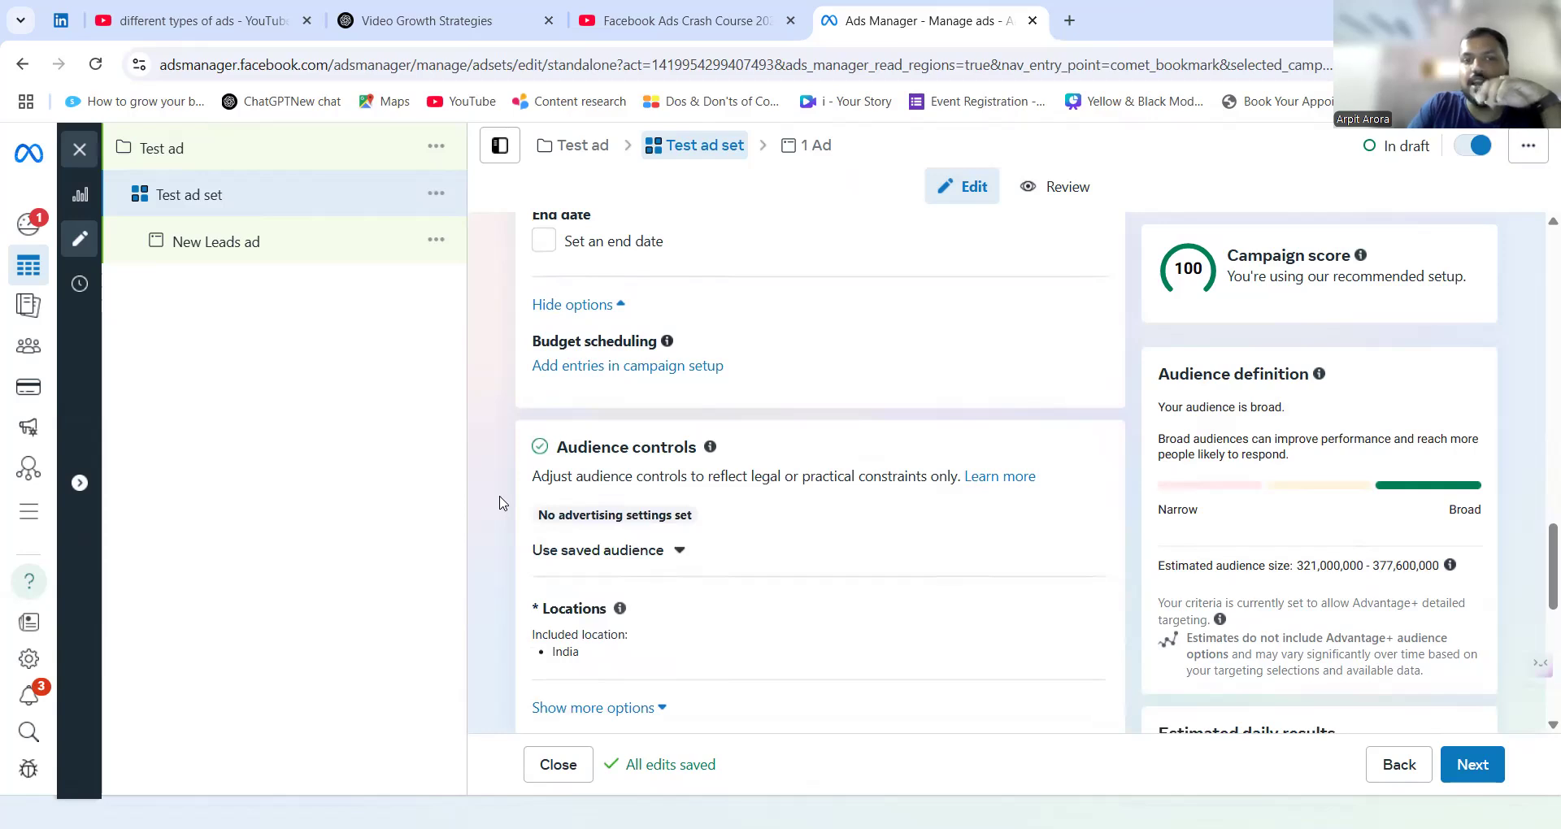
scroll(527, 569, "down", 1)
mouse_move(927, 491)
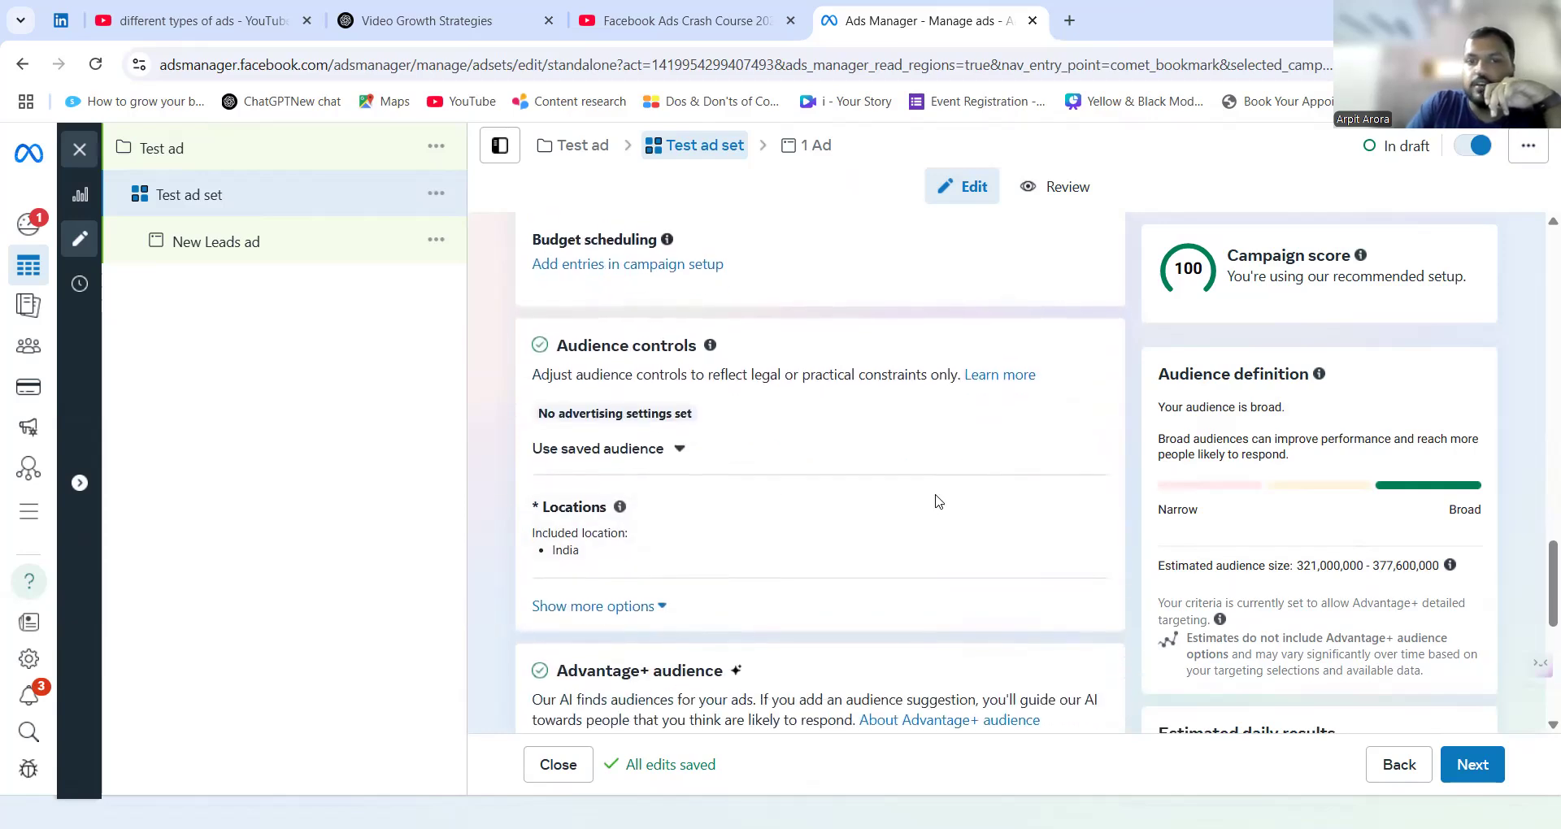
left_click(1085, 514)
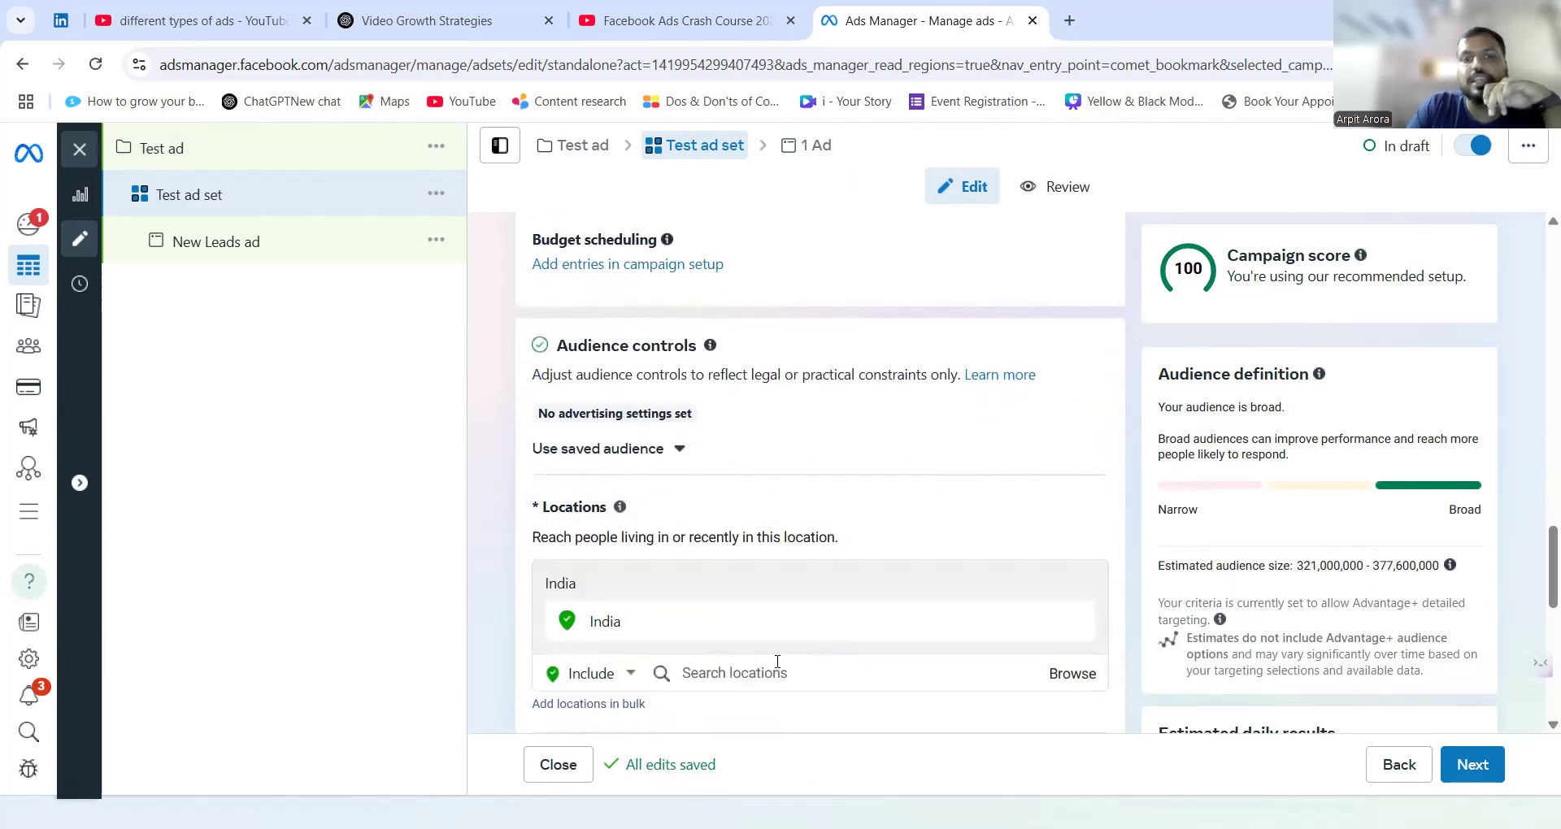
scroll(776, 668, "down", 1)
left_click(779, 608)
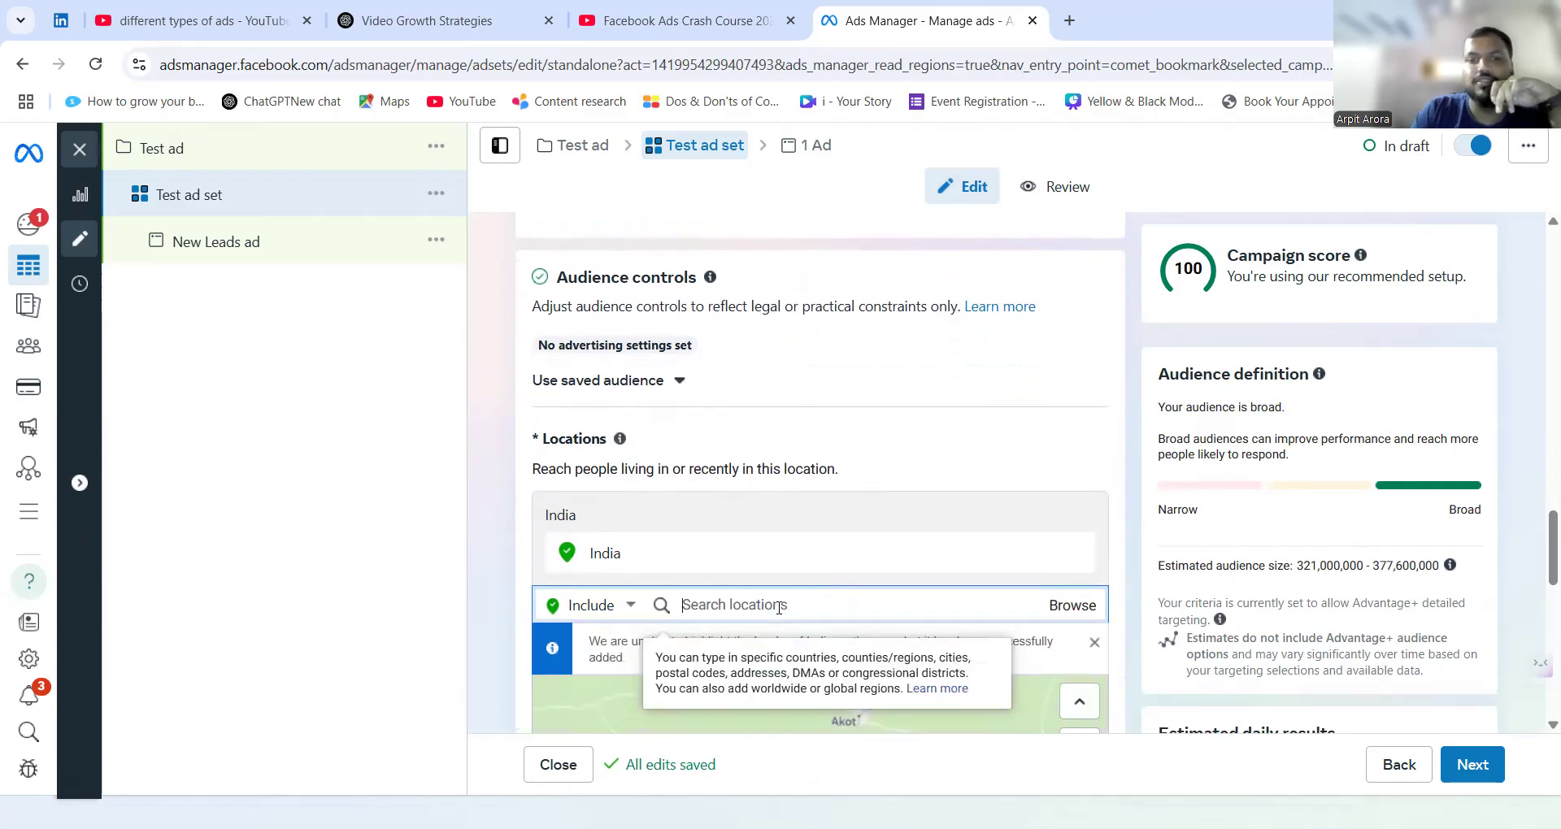
type("new delhi")
scroll(778, 607, "down", 1)
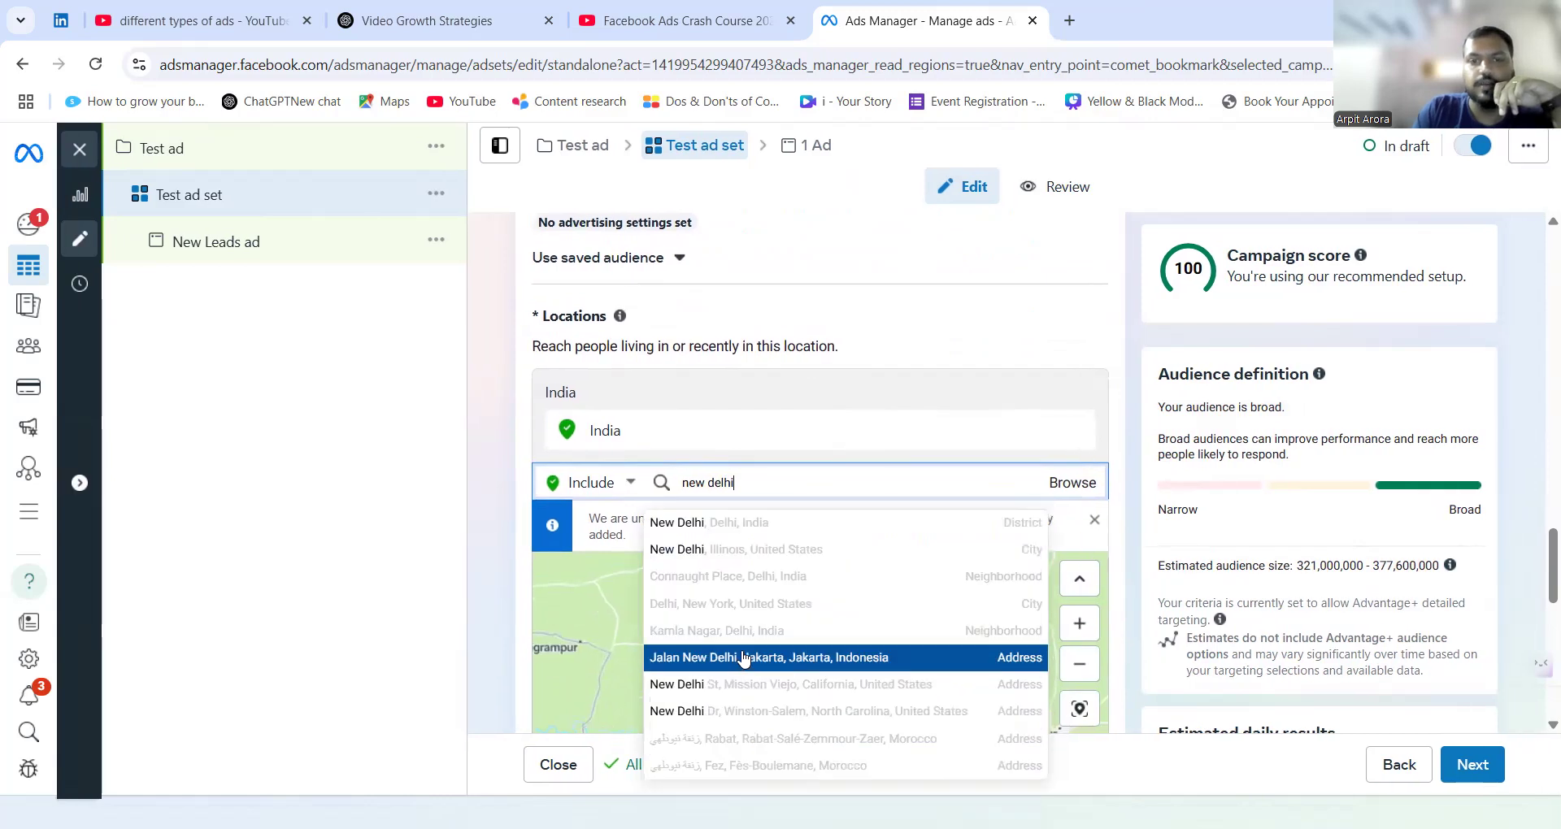
left_click(745, 532)
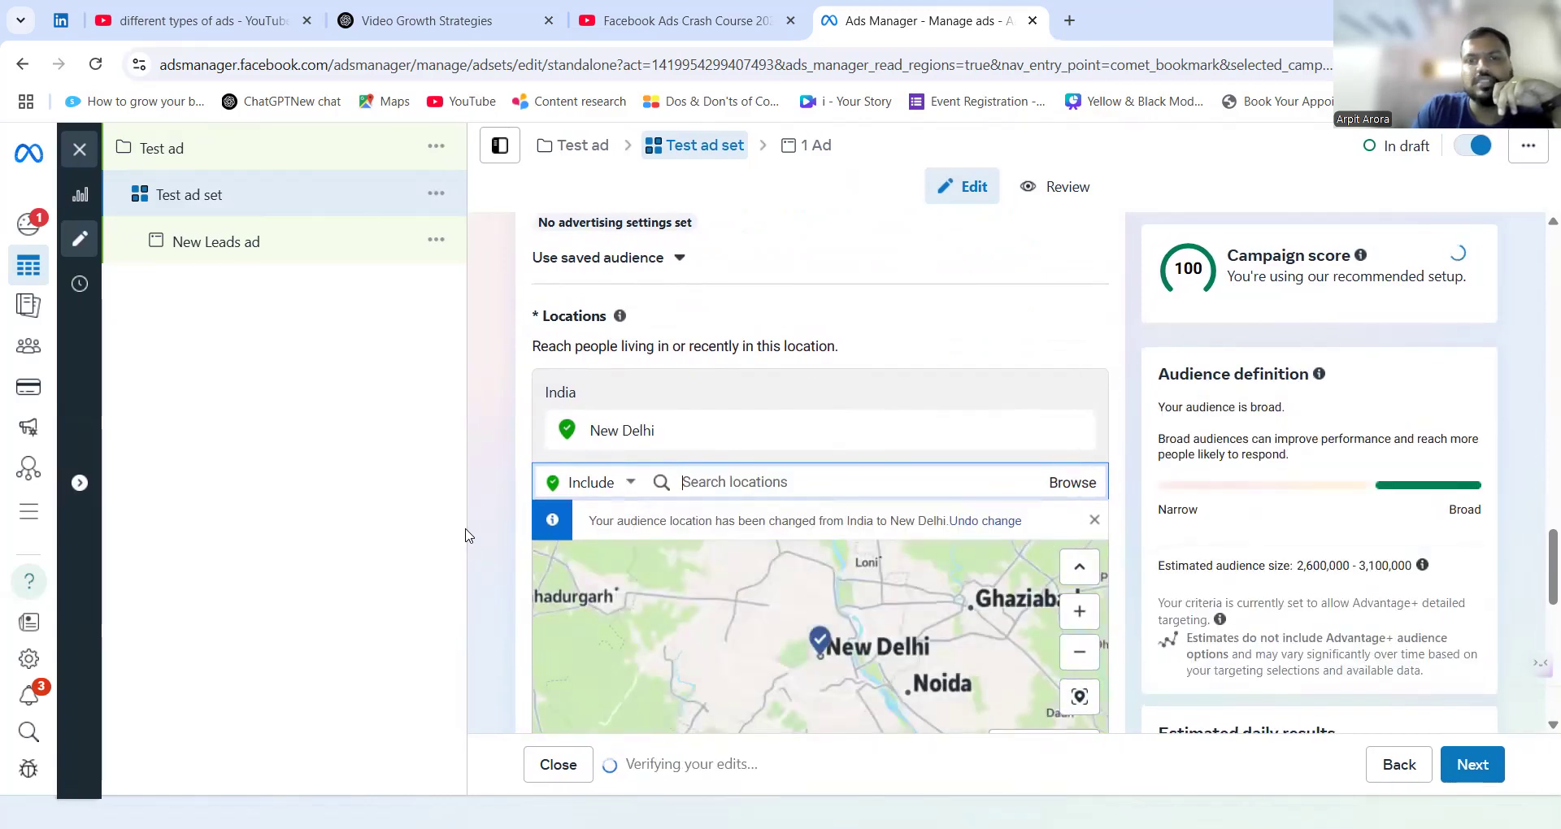
Show the additional audience control options and set the minimum age to 25.
scroll(485, 543, "down", 2)
scroll(485, 543, "down", 2)
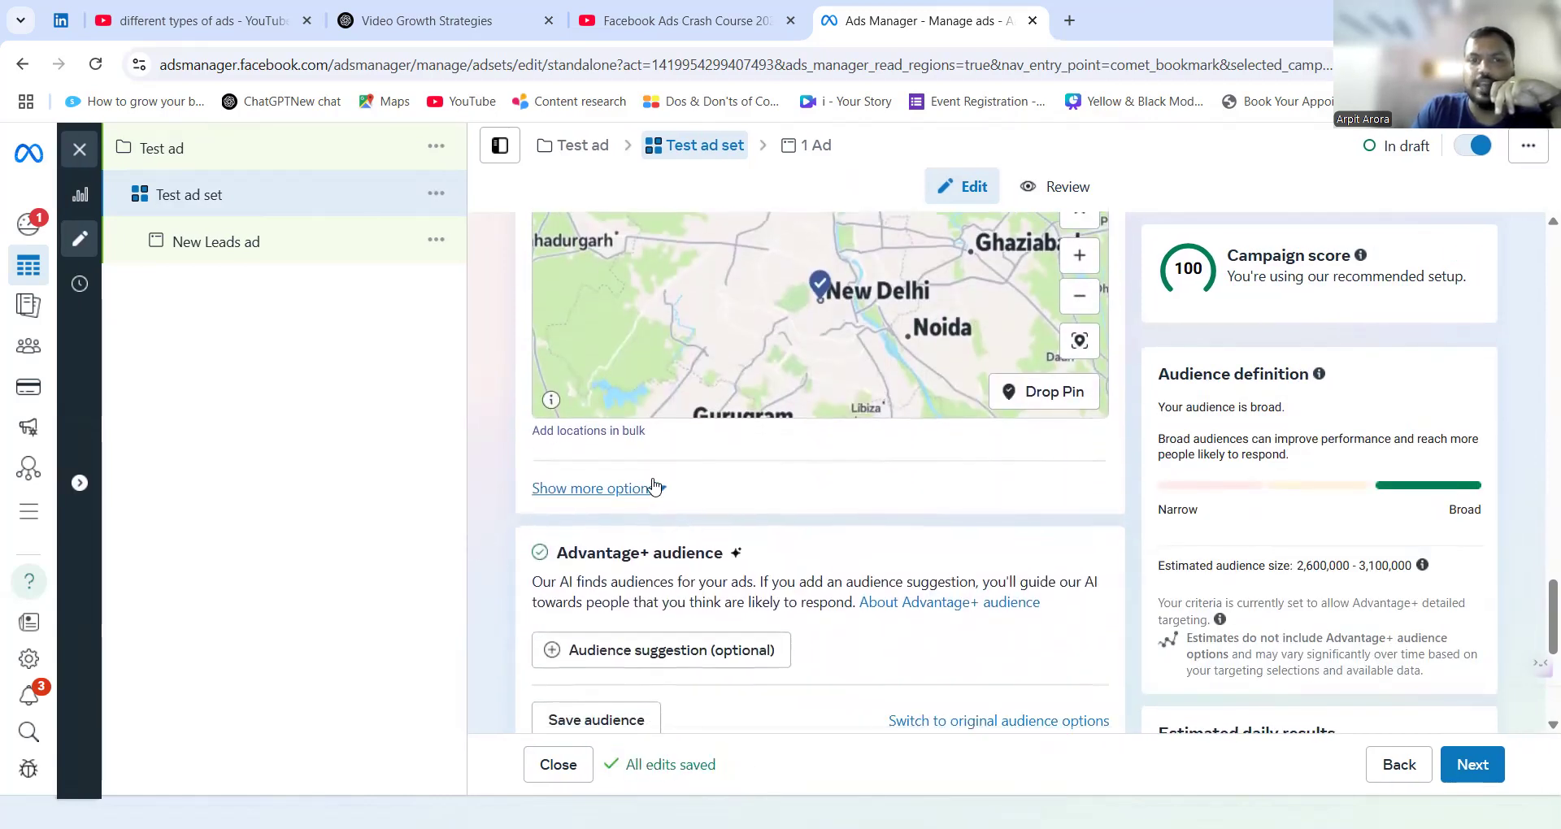
left_click(651, 492)
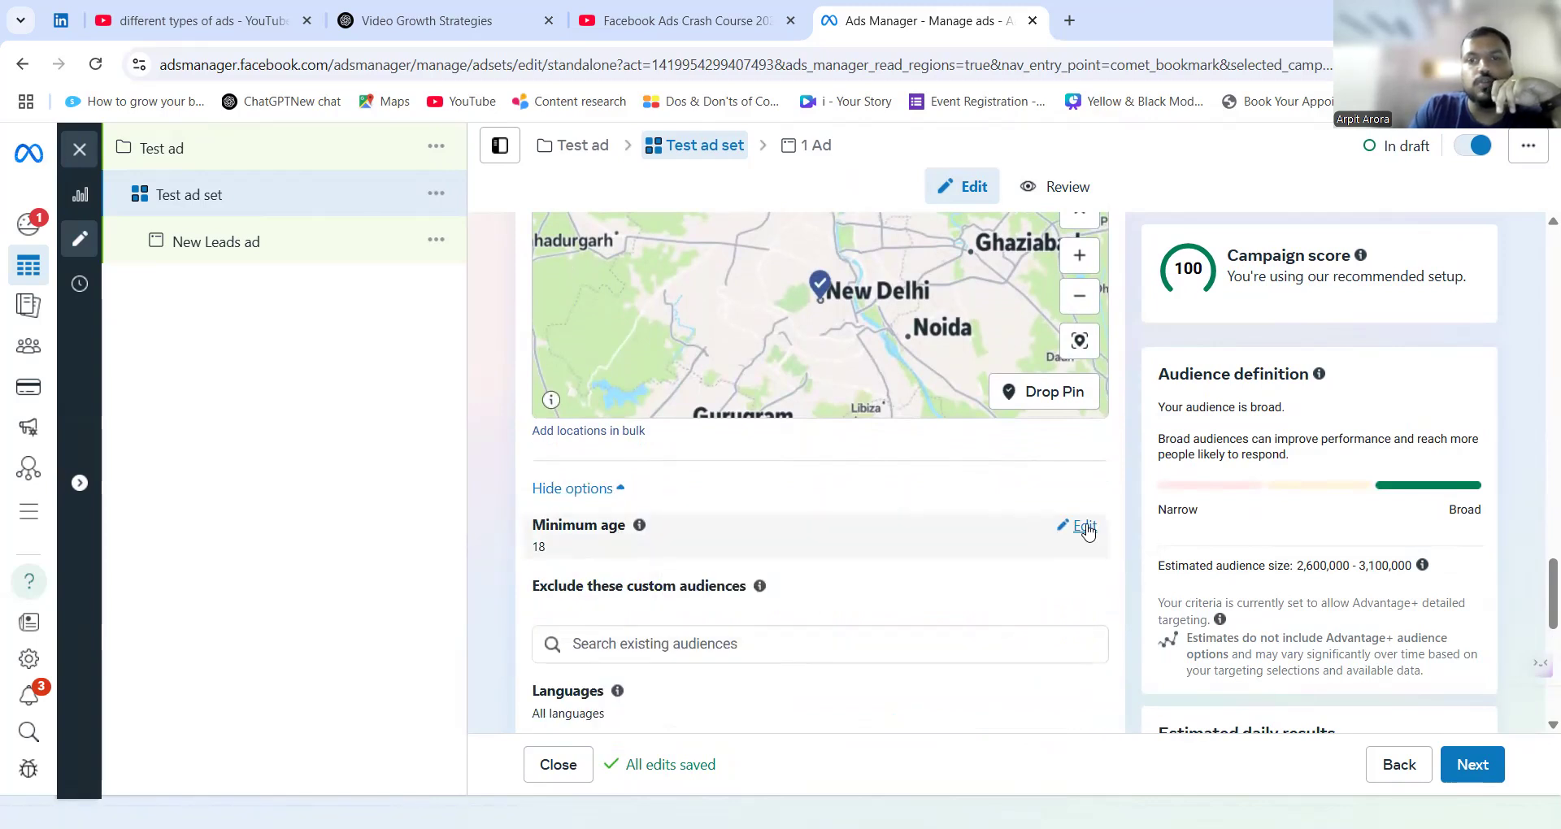
left_click(1086, 533)
left_click(606, 565)
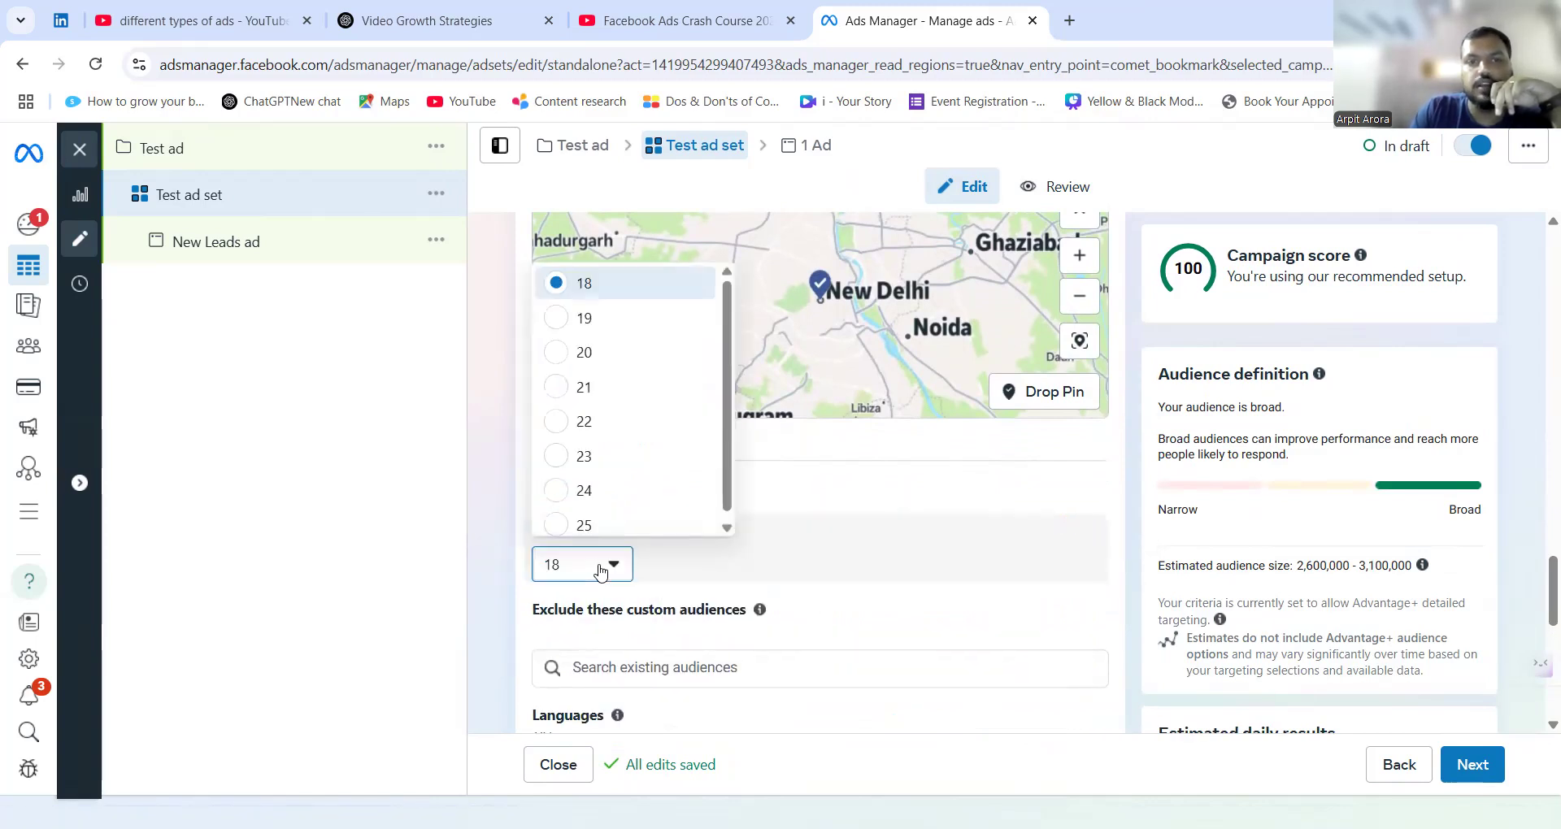
left_click(610, 516)
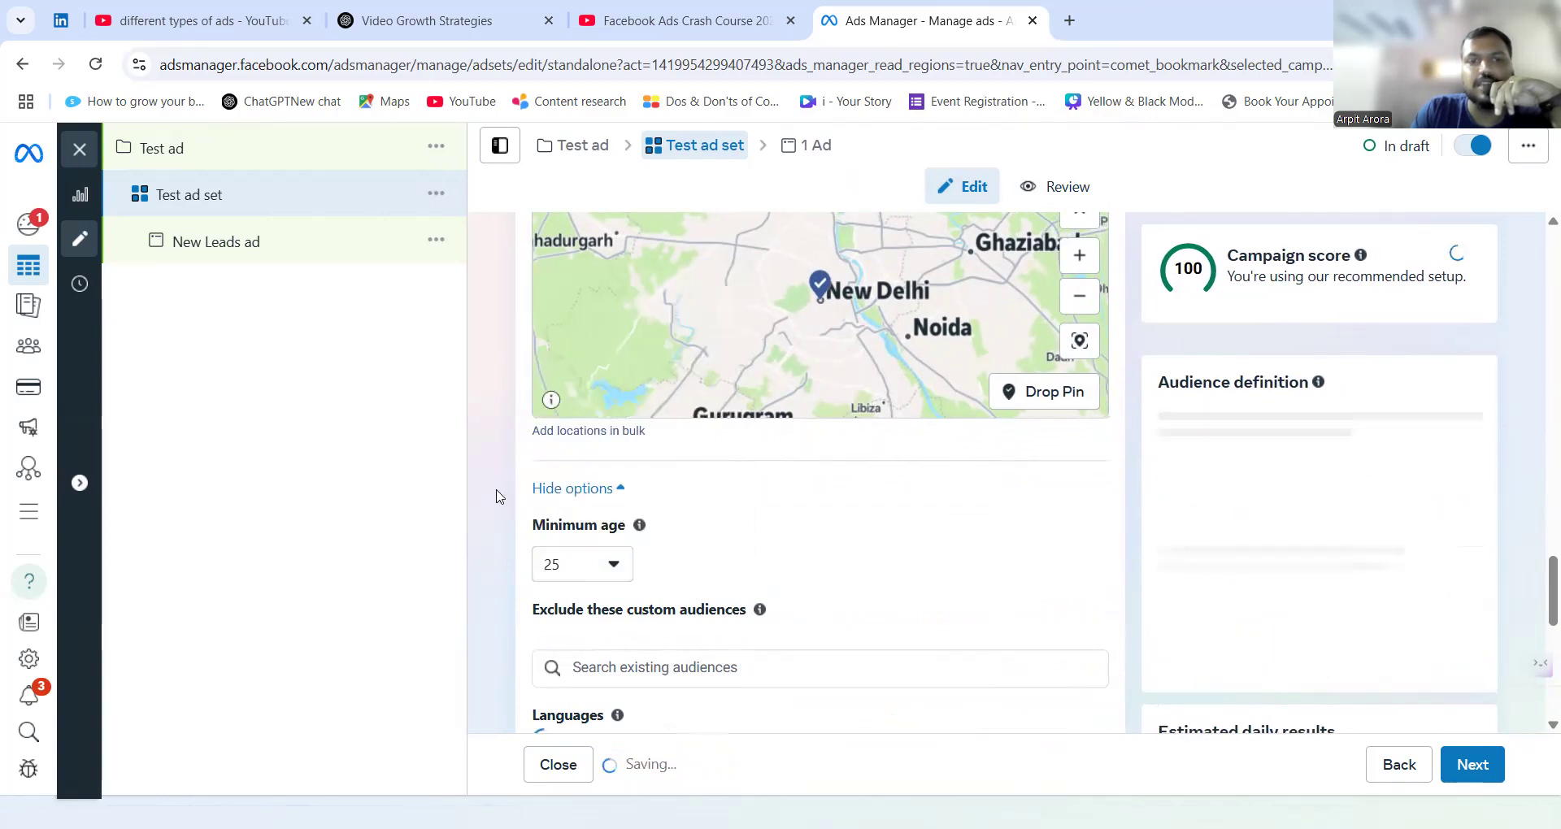
Limit the audience languages to English (All).
scroll(500, 496, "down", 3)
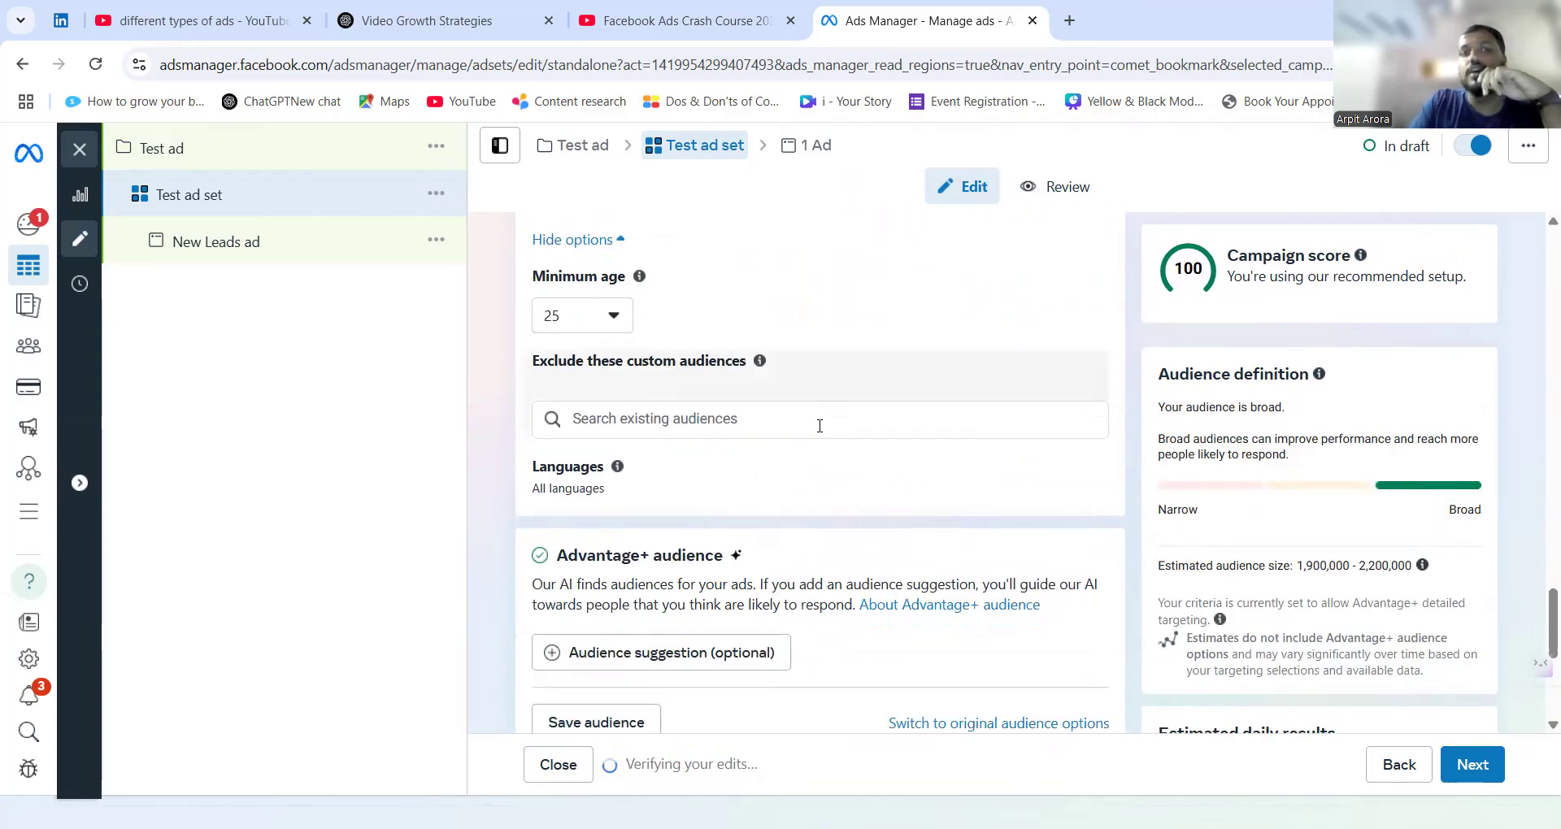
scroll(819, 425, "up", 1)
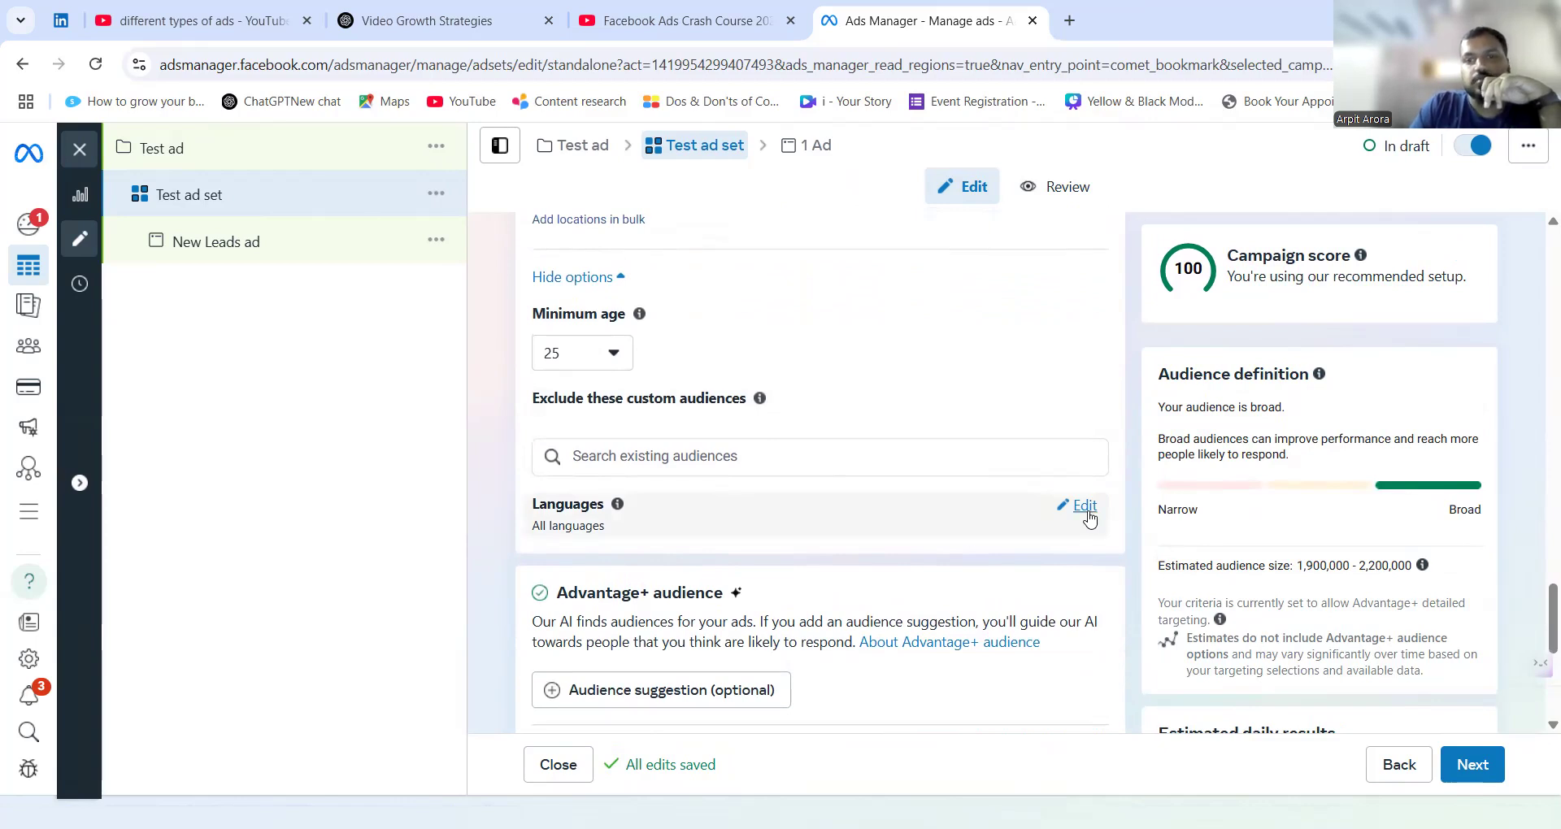
left_click(1088, 509)
left_click(651, 604)
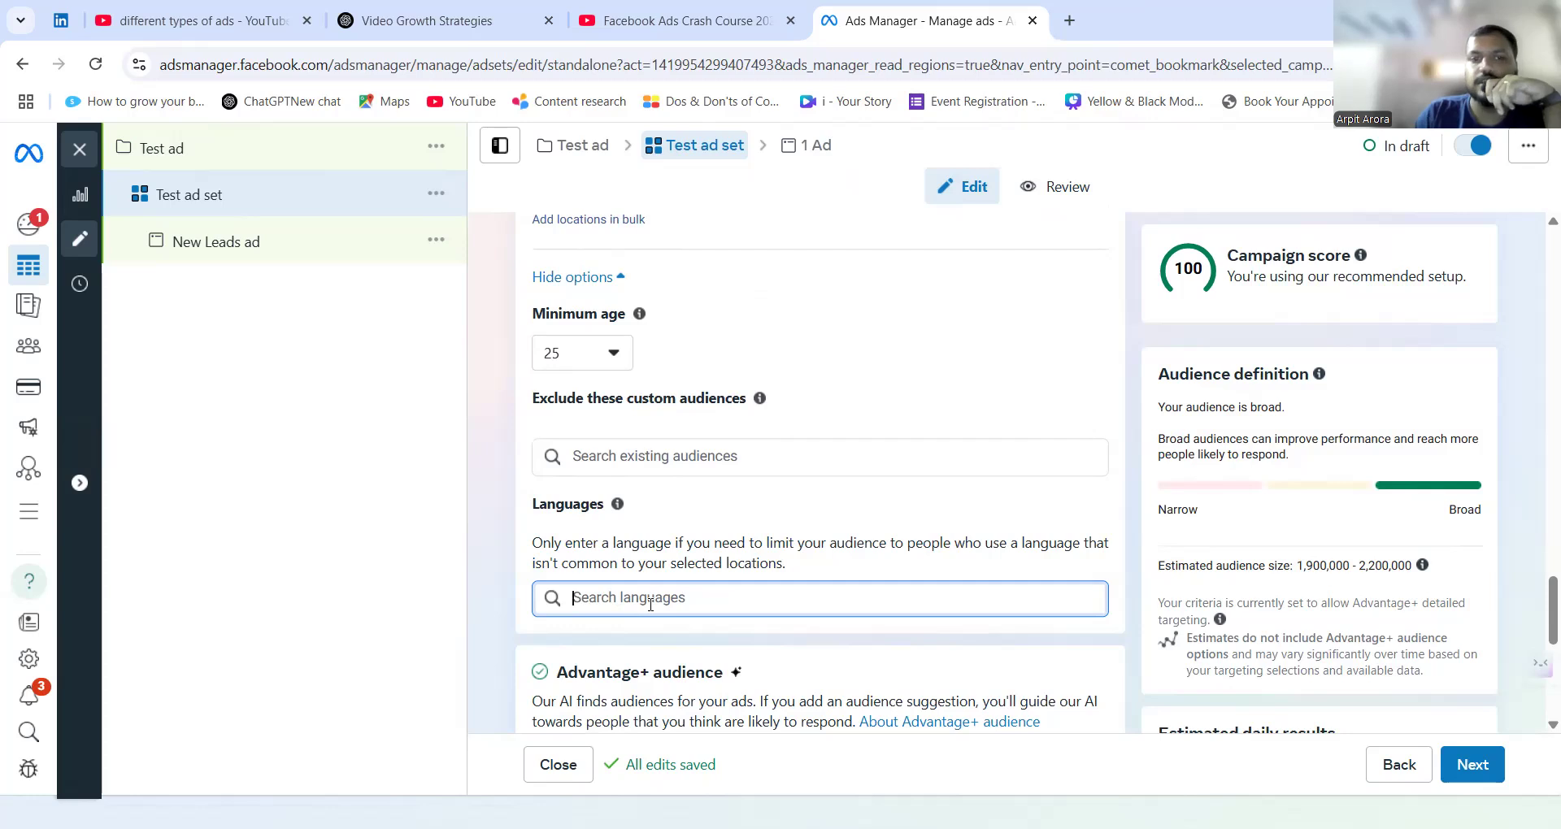
type("e")
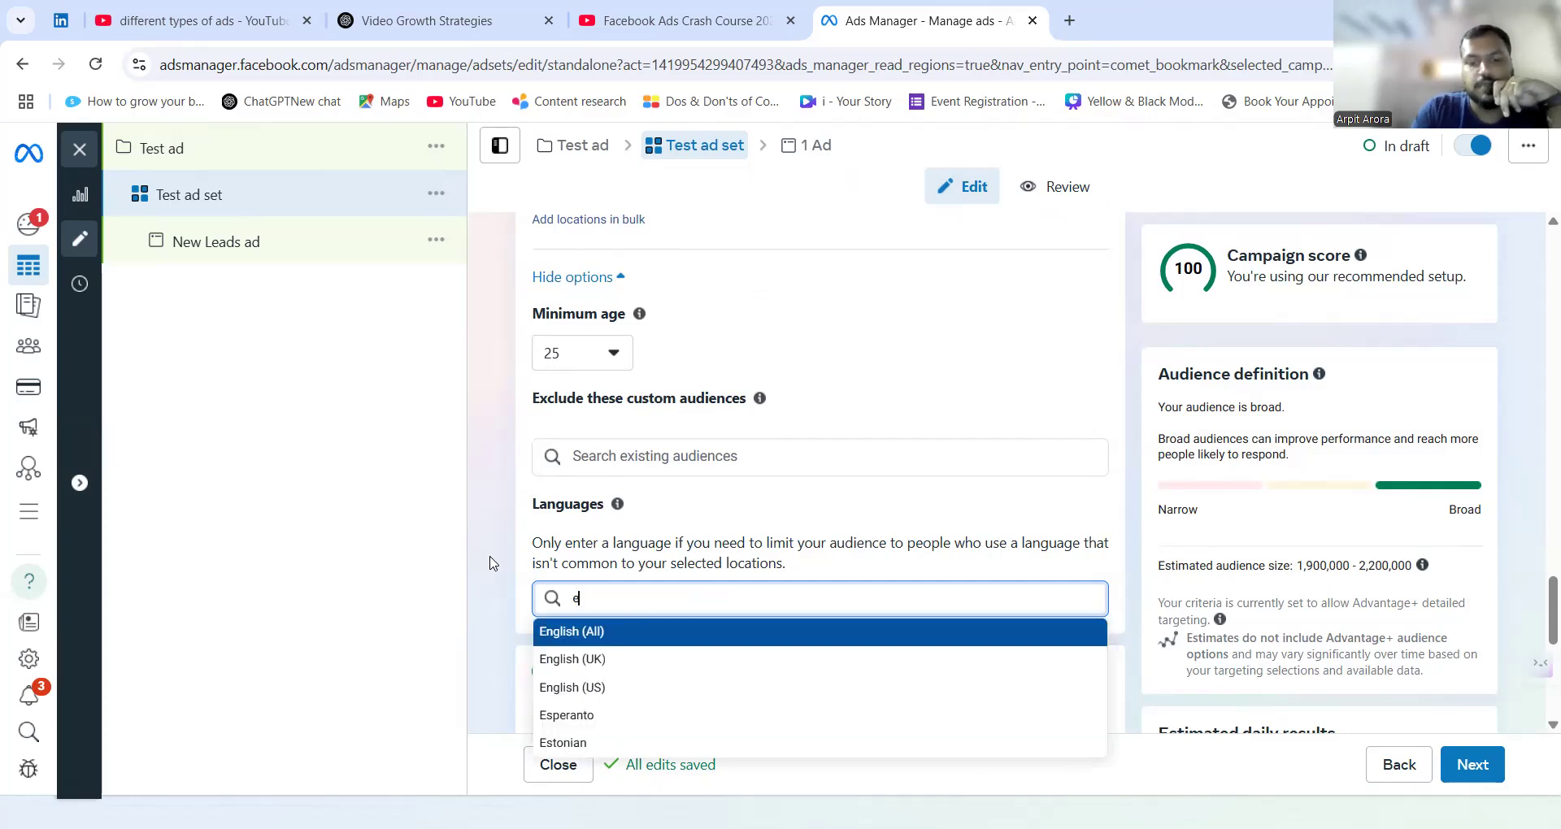
type("nglish")
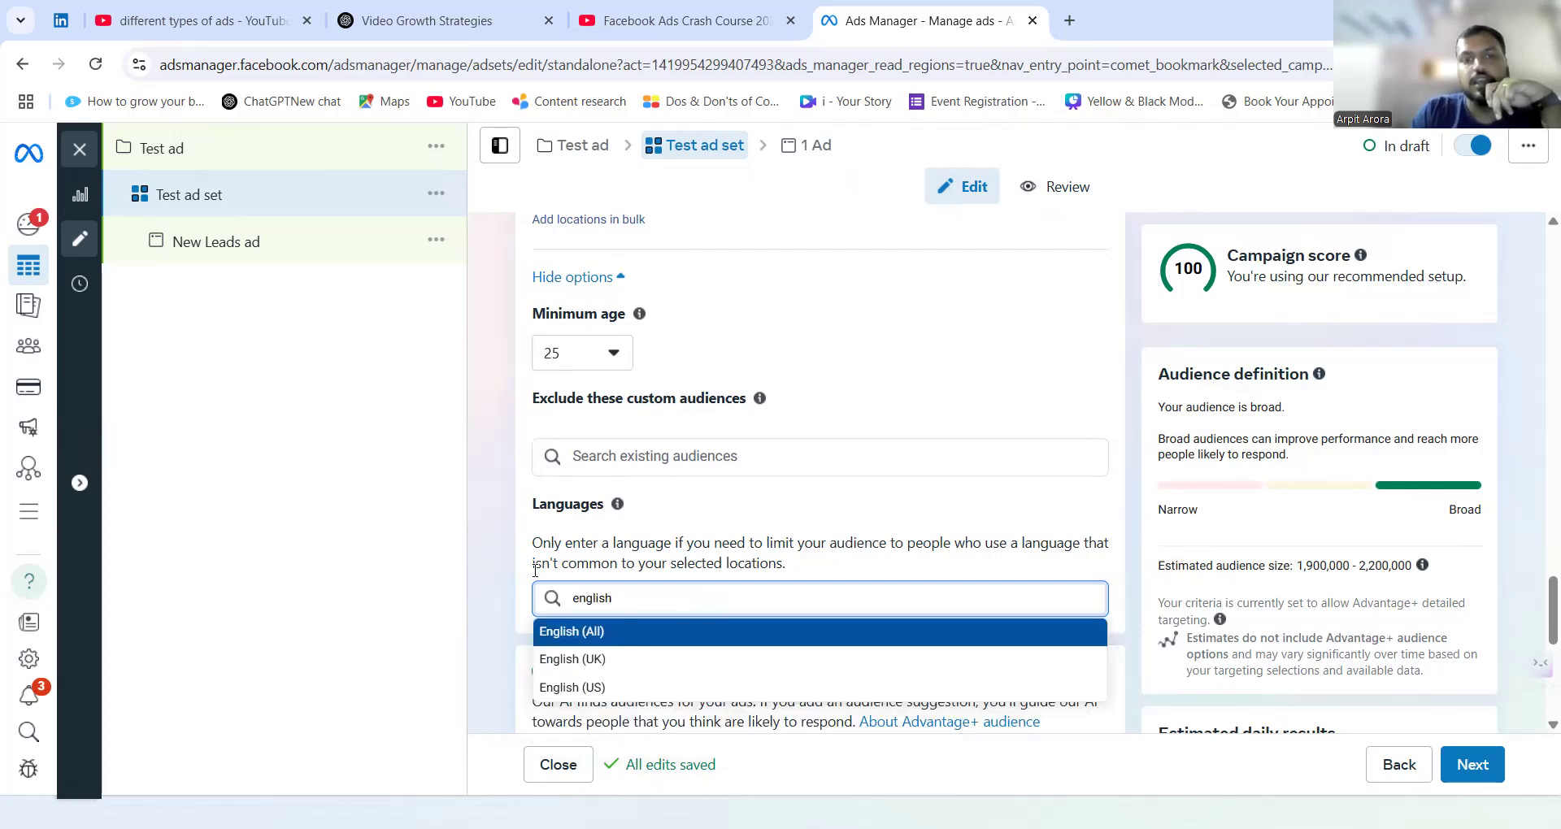
key("Return")
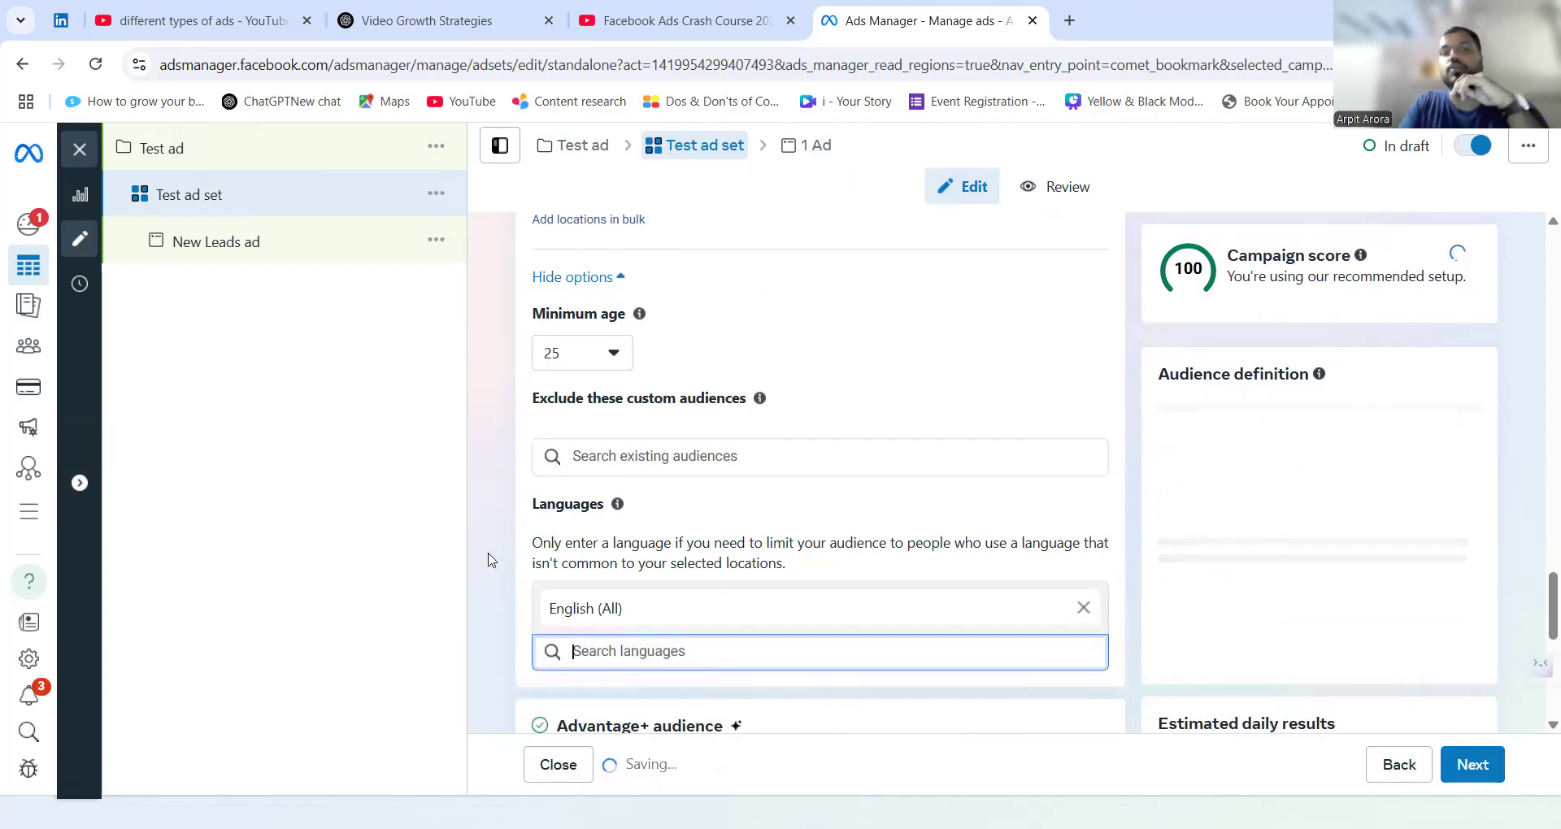
Switch the ad set from Advantage+ audience to the original audience options.
scroll(490, 563, "down", 4)
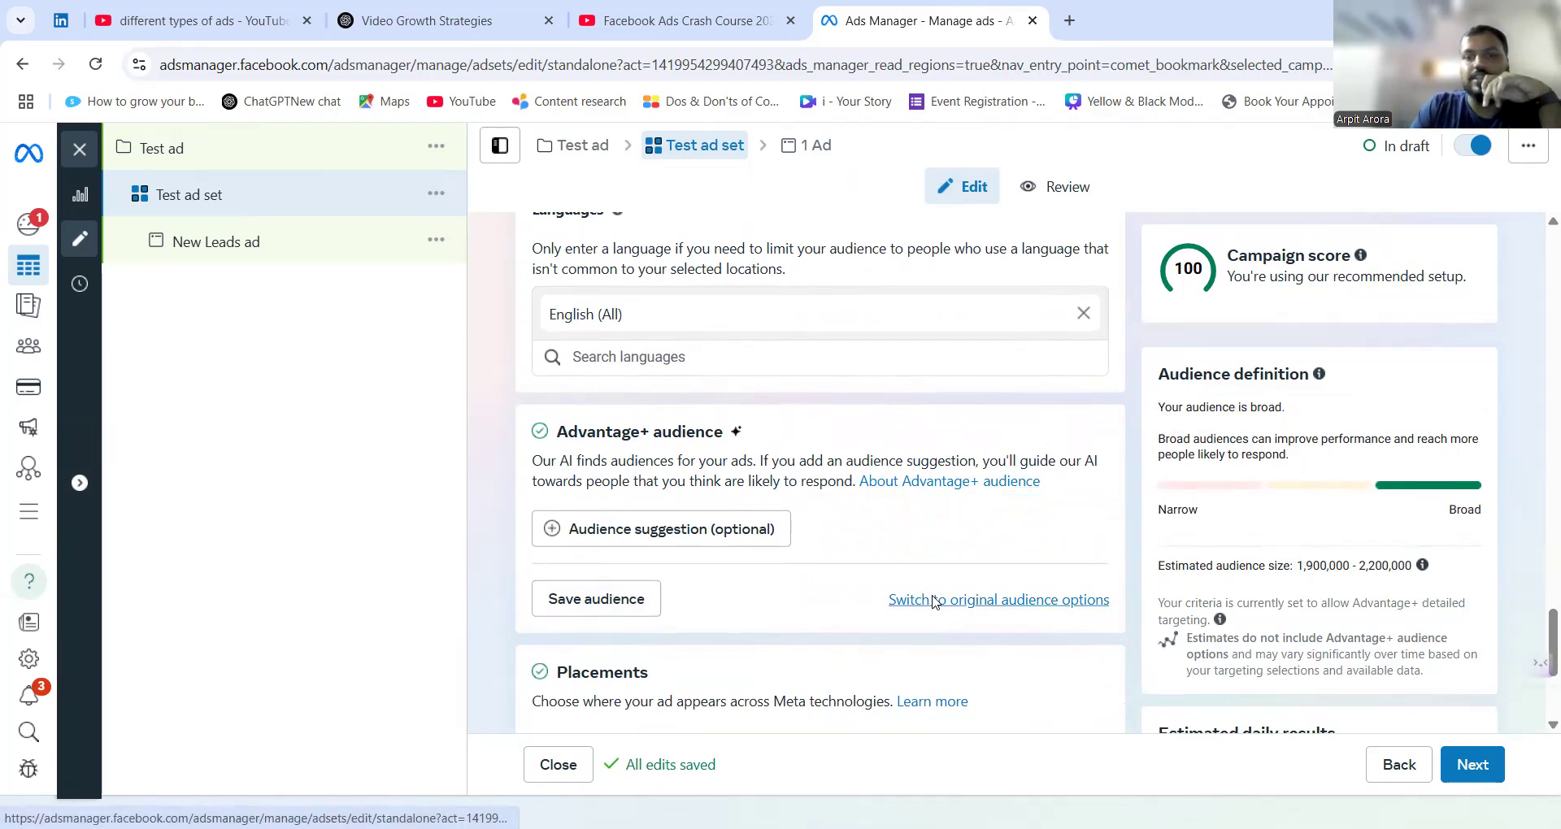
left_click(935, 602)
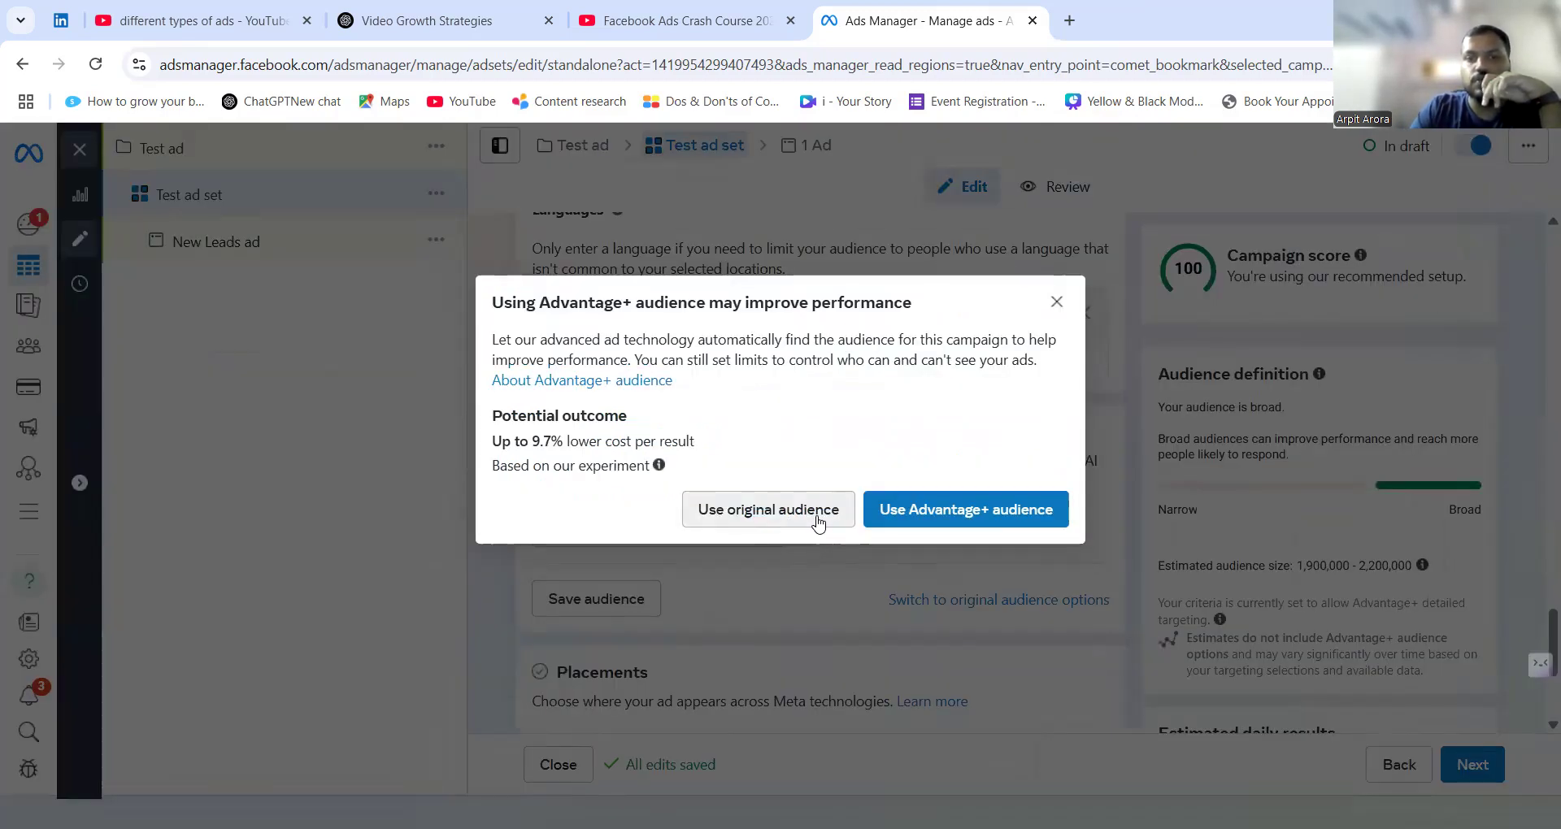
left_click(817, 523)
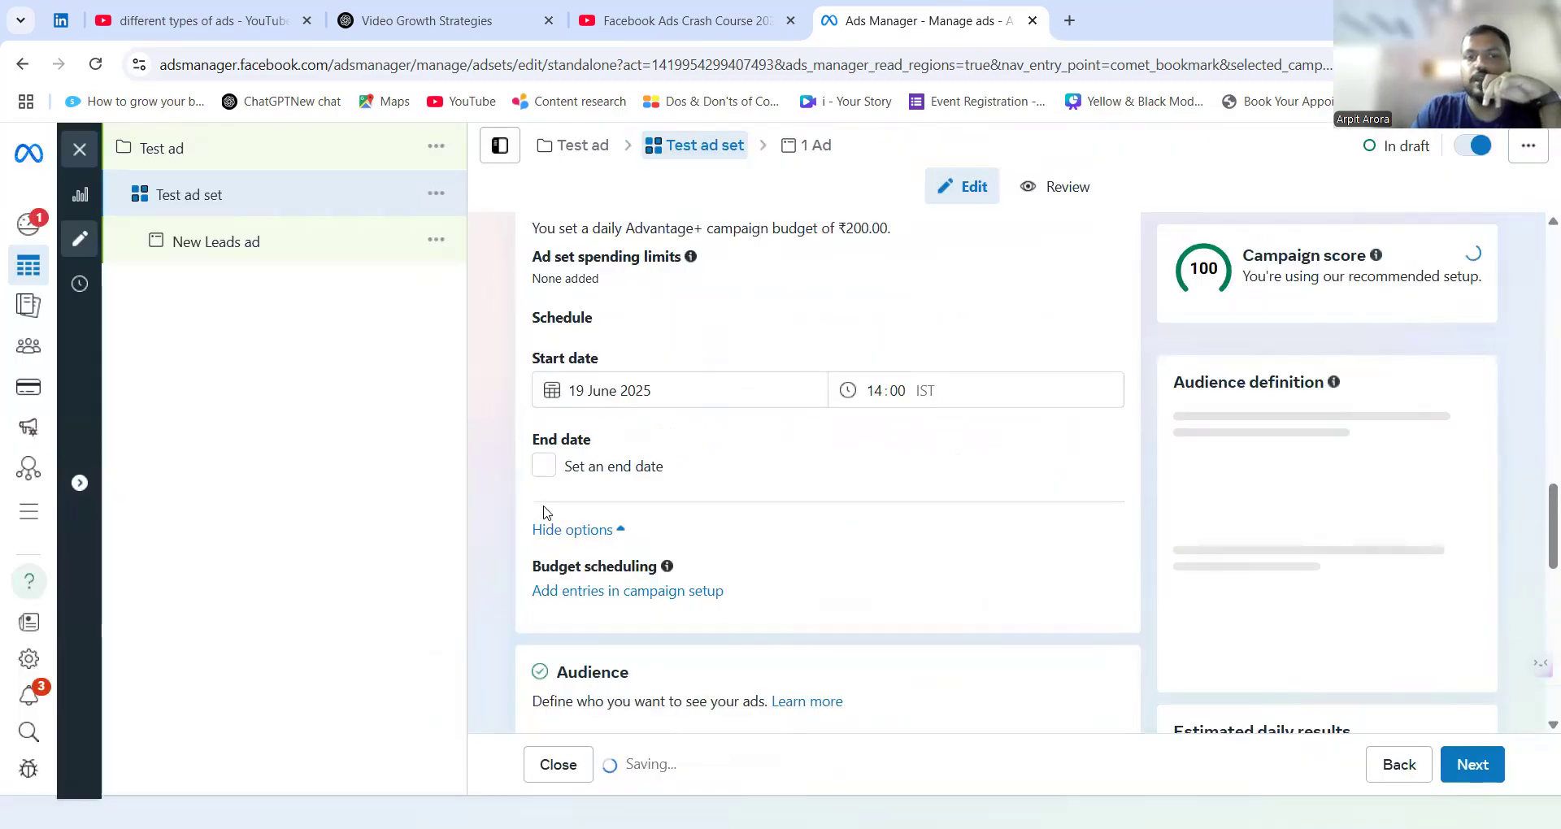
Set the upper age limit of the new audience to 55.
scroll(542, 514, "down", 8)
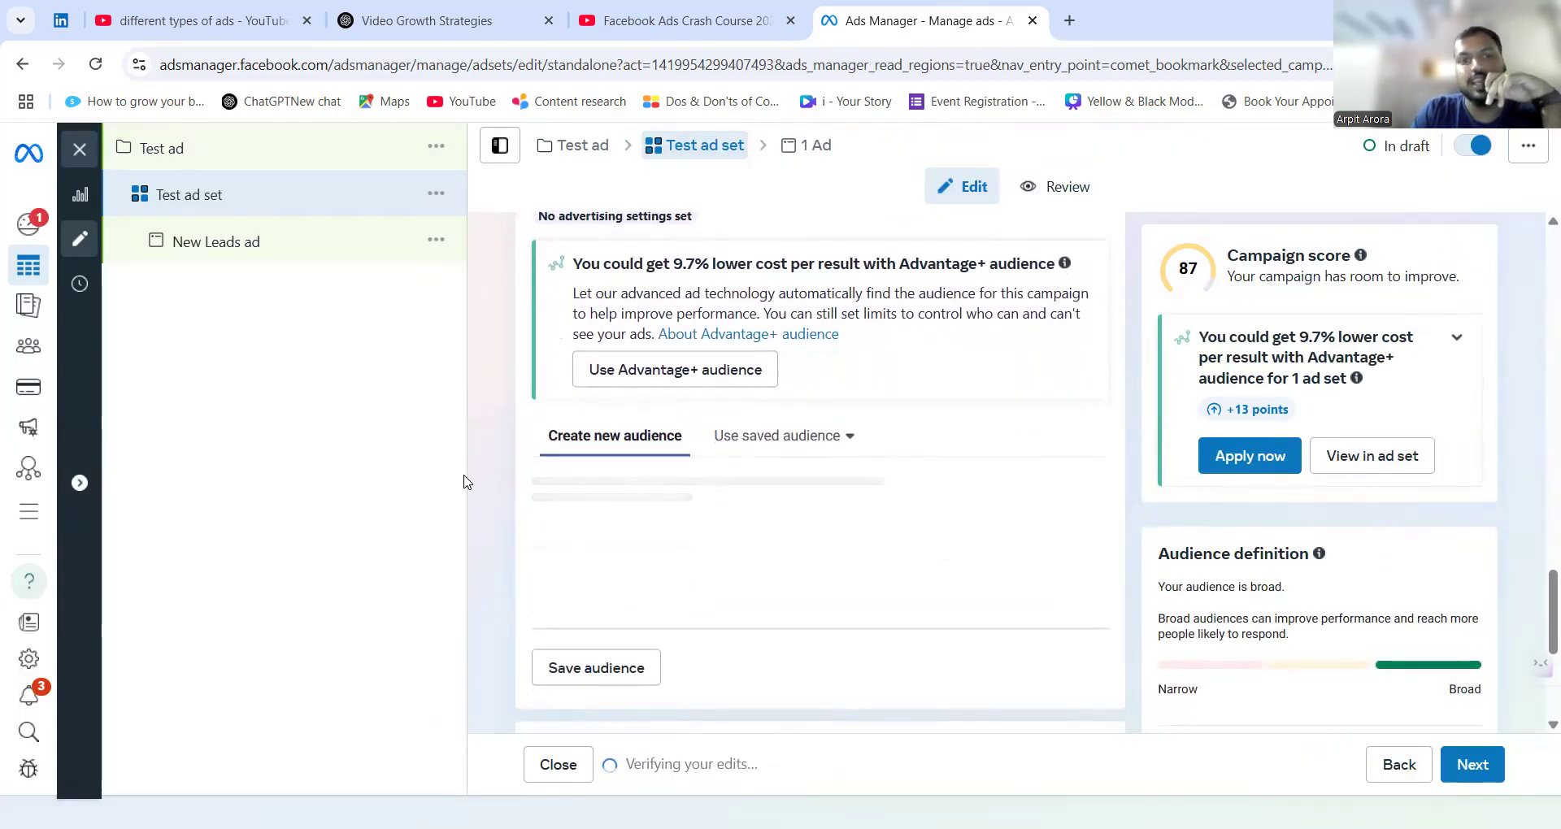
scroll(488, 498, "down", 2)
scroll(491, 501, "down", 5)
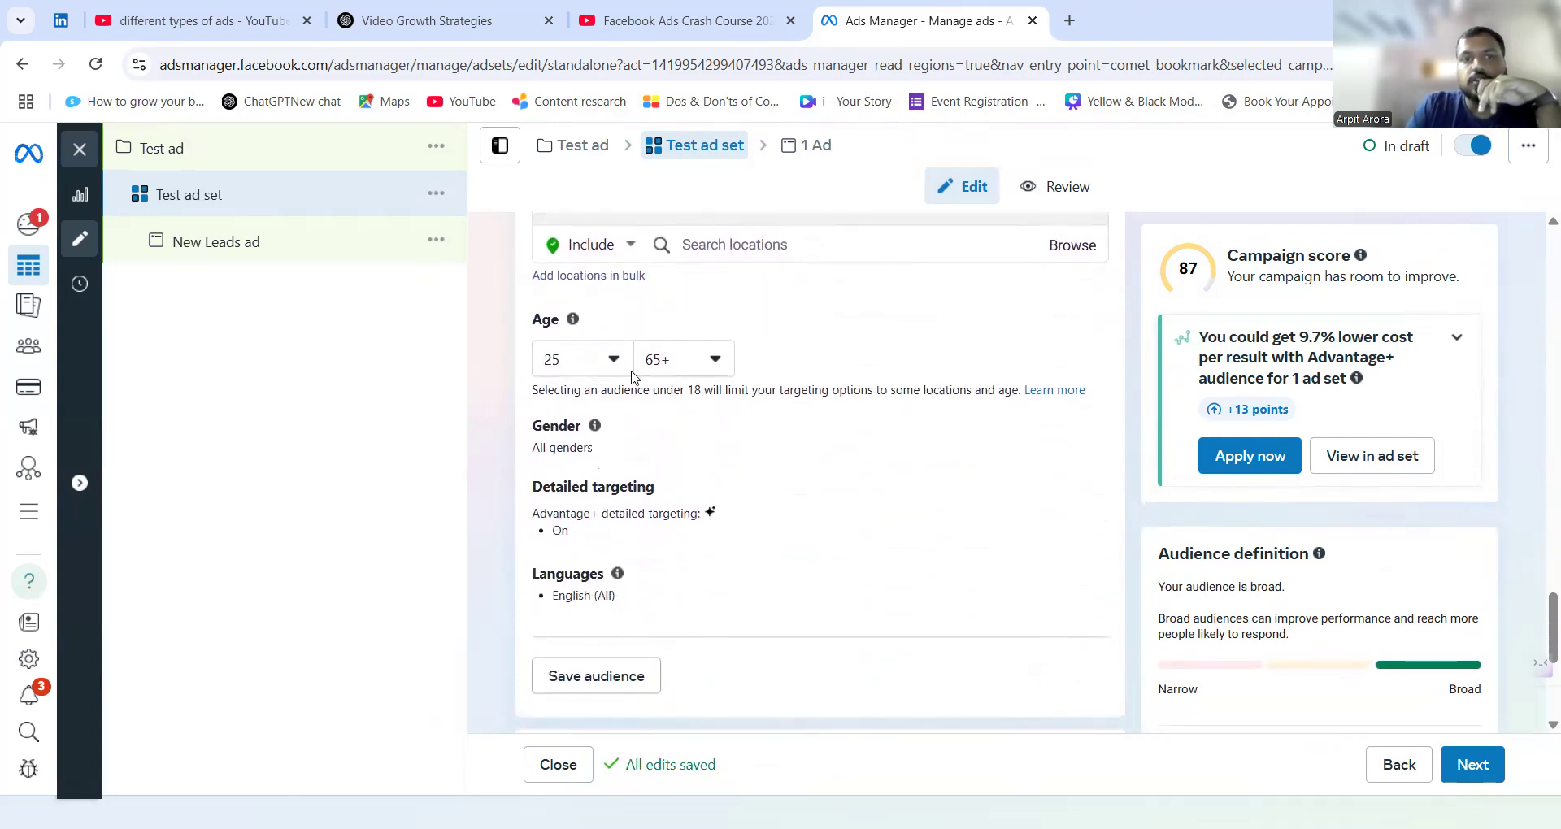
left_click(706, 366)
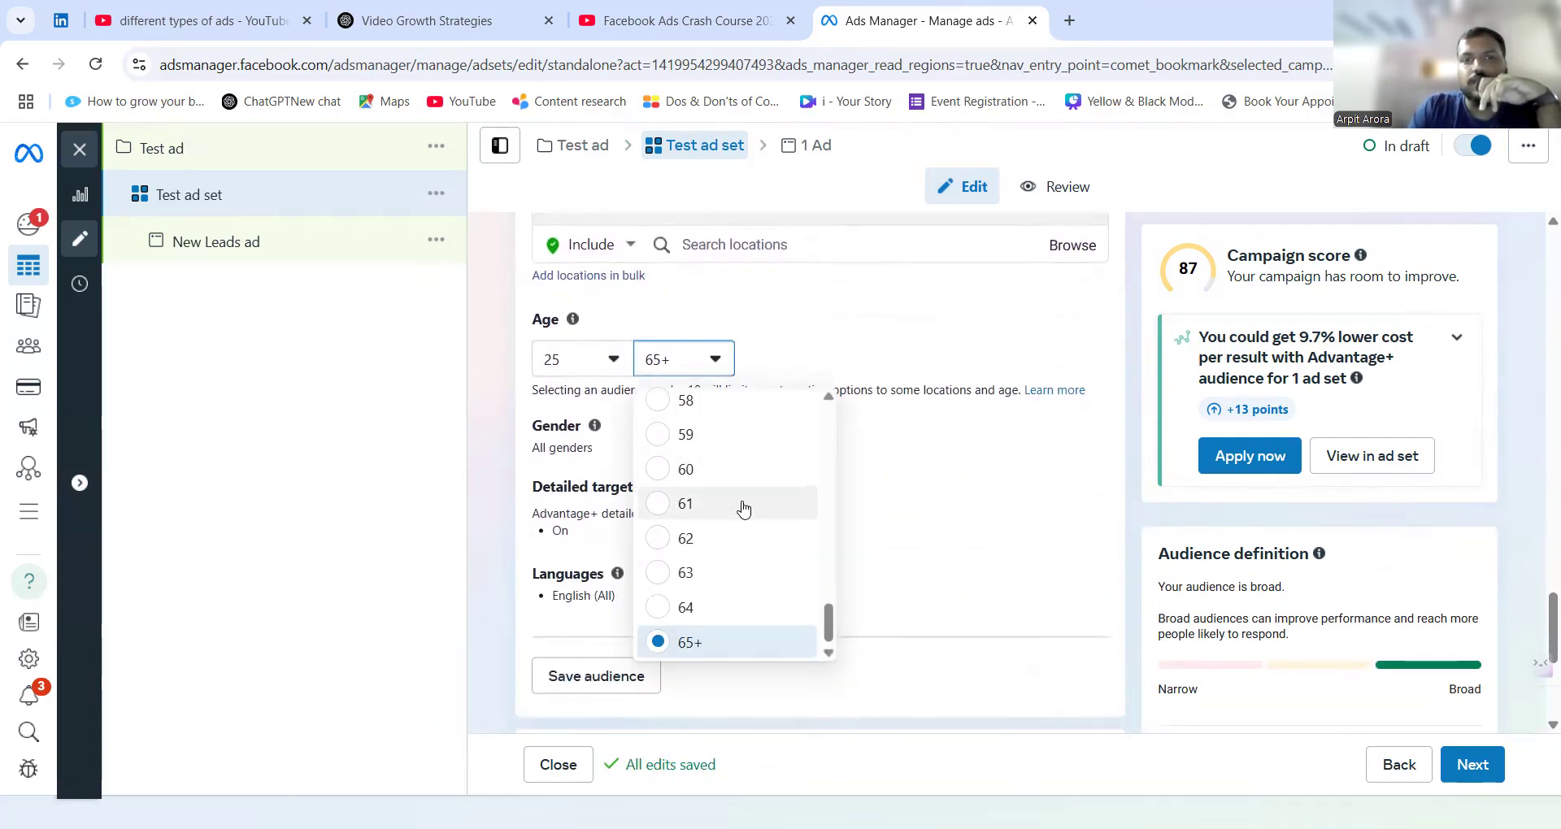
scroll(735, 514, "up", 3)
left_click(716, 511)
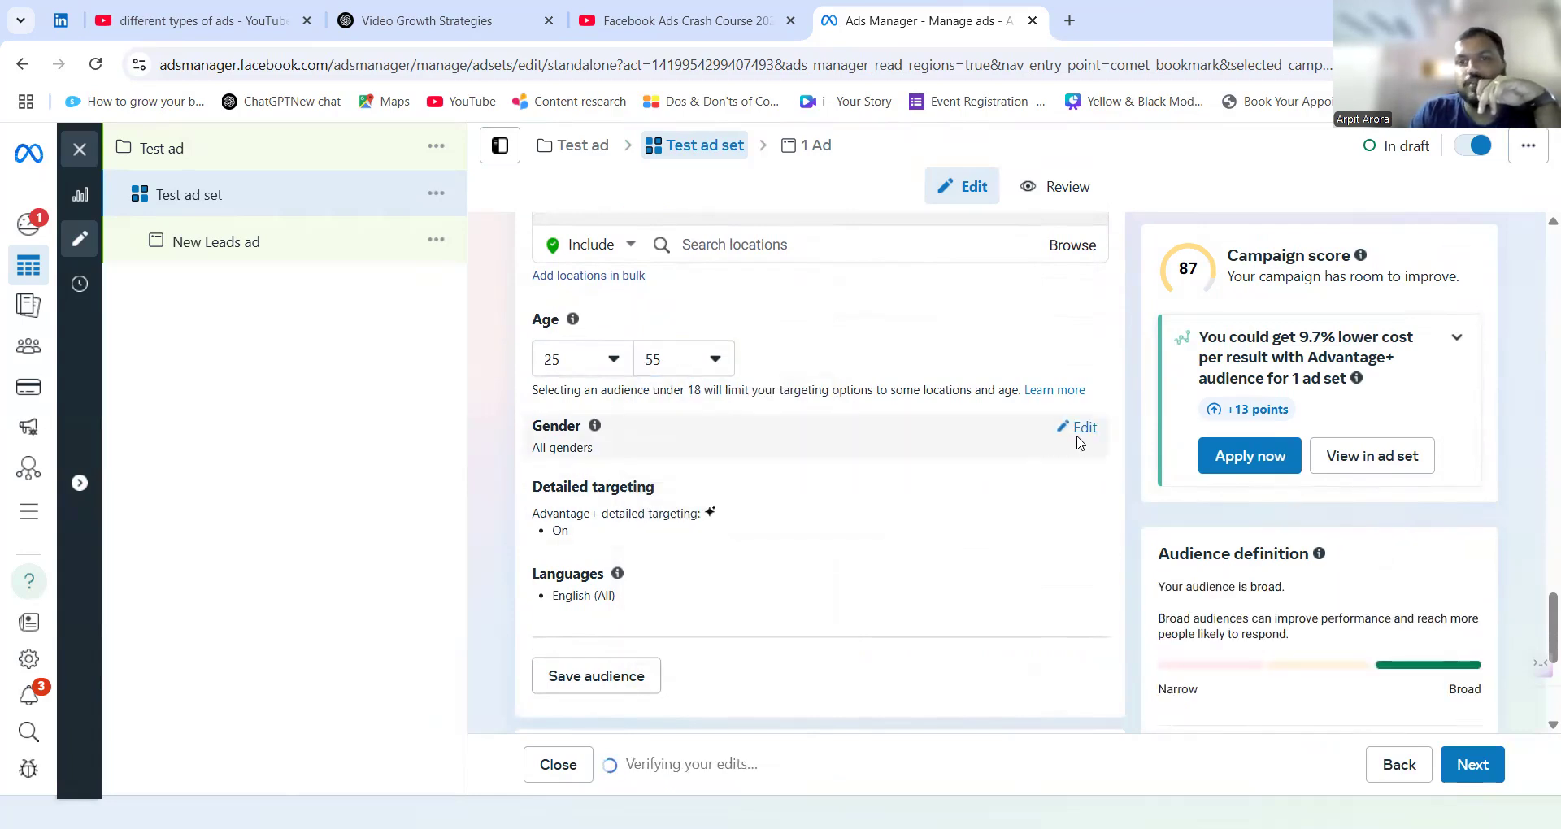
Expand the gender and detailed targeting settings and add the interest Physical fitness (fitness) to the audience.
left_click(1081, 428)
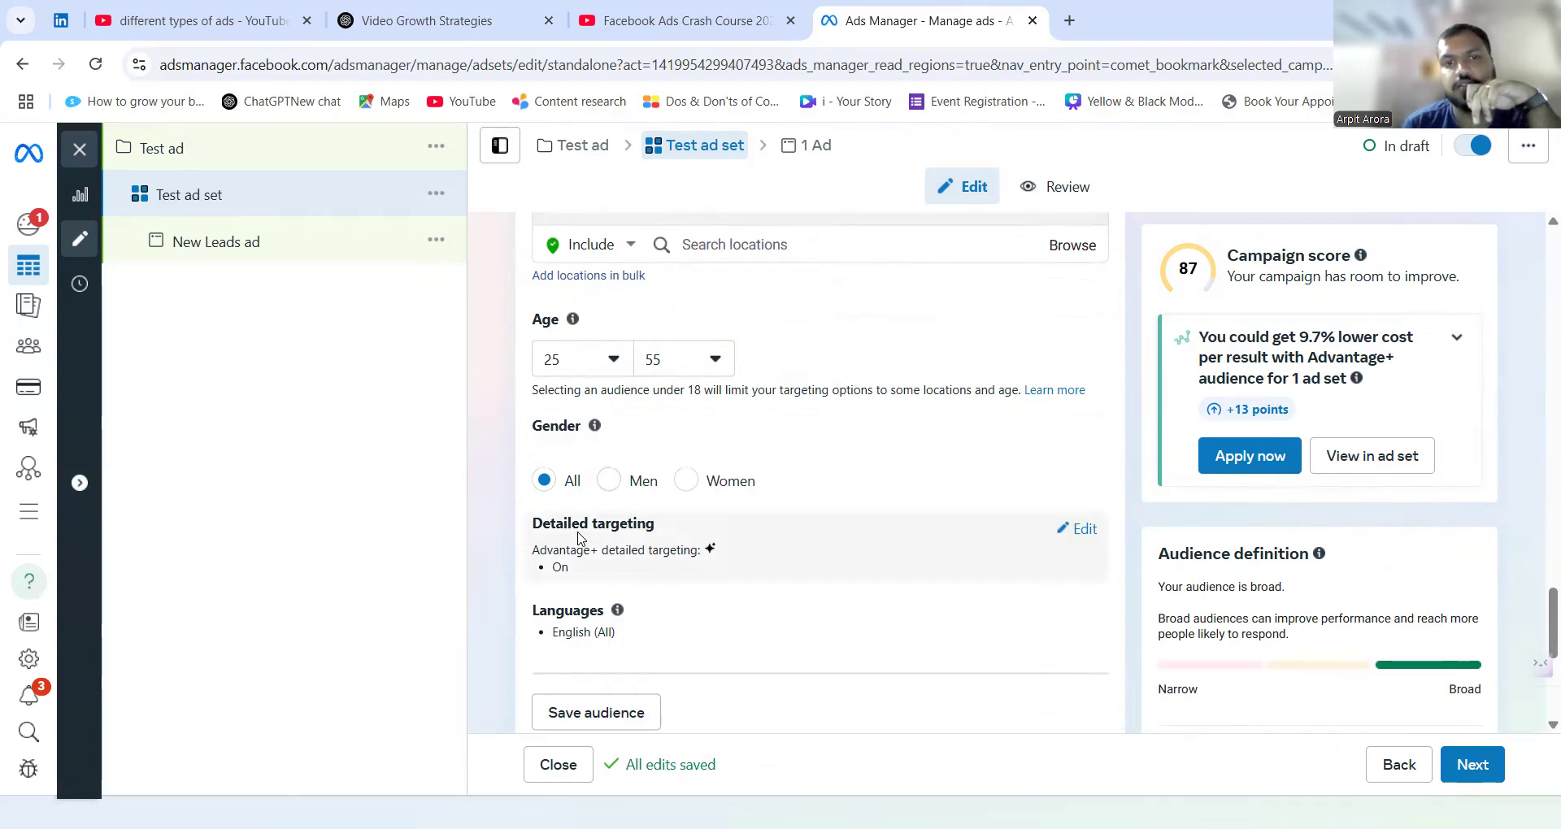
left_click(1085, 530)
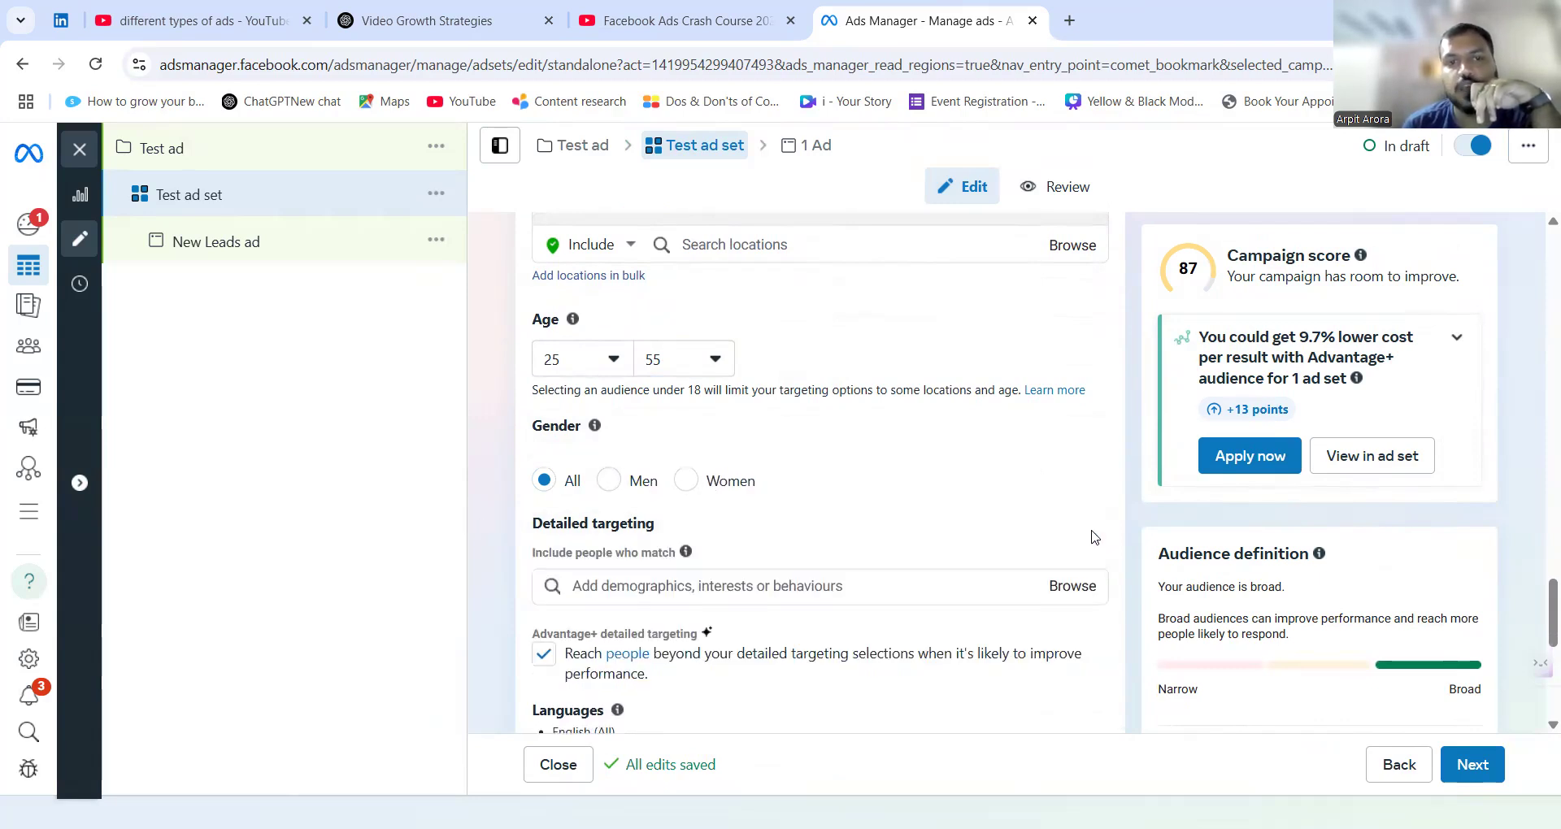
left_click(737, 587)
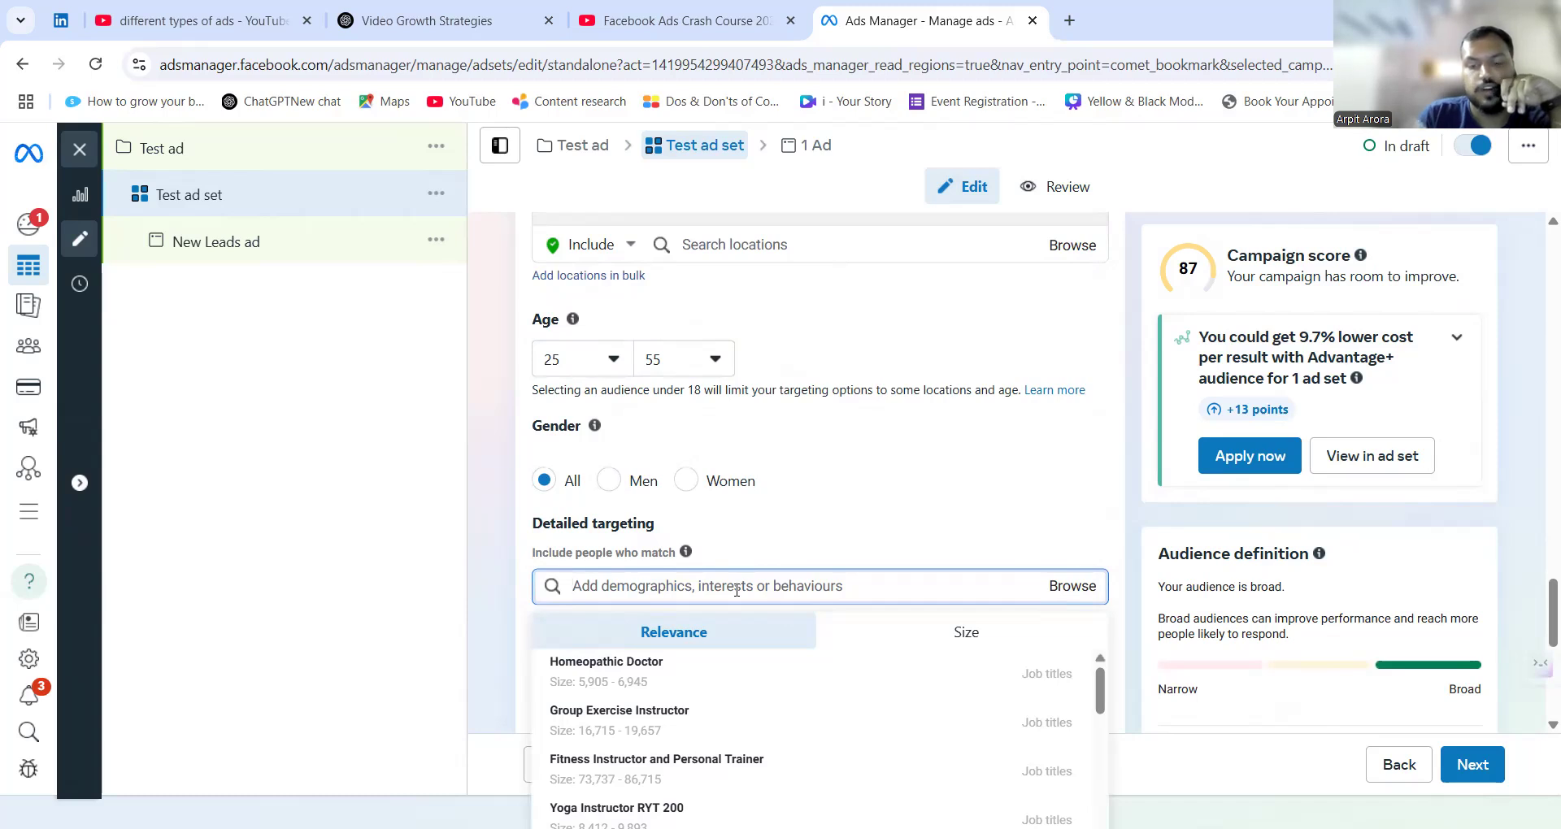
type("fitness")
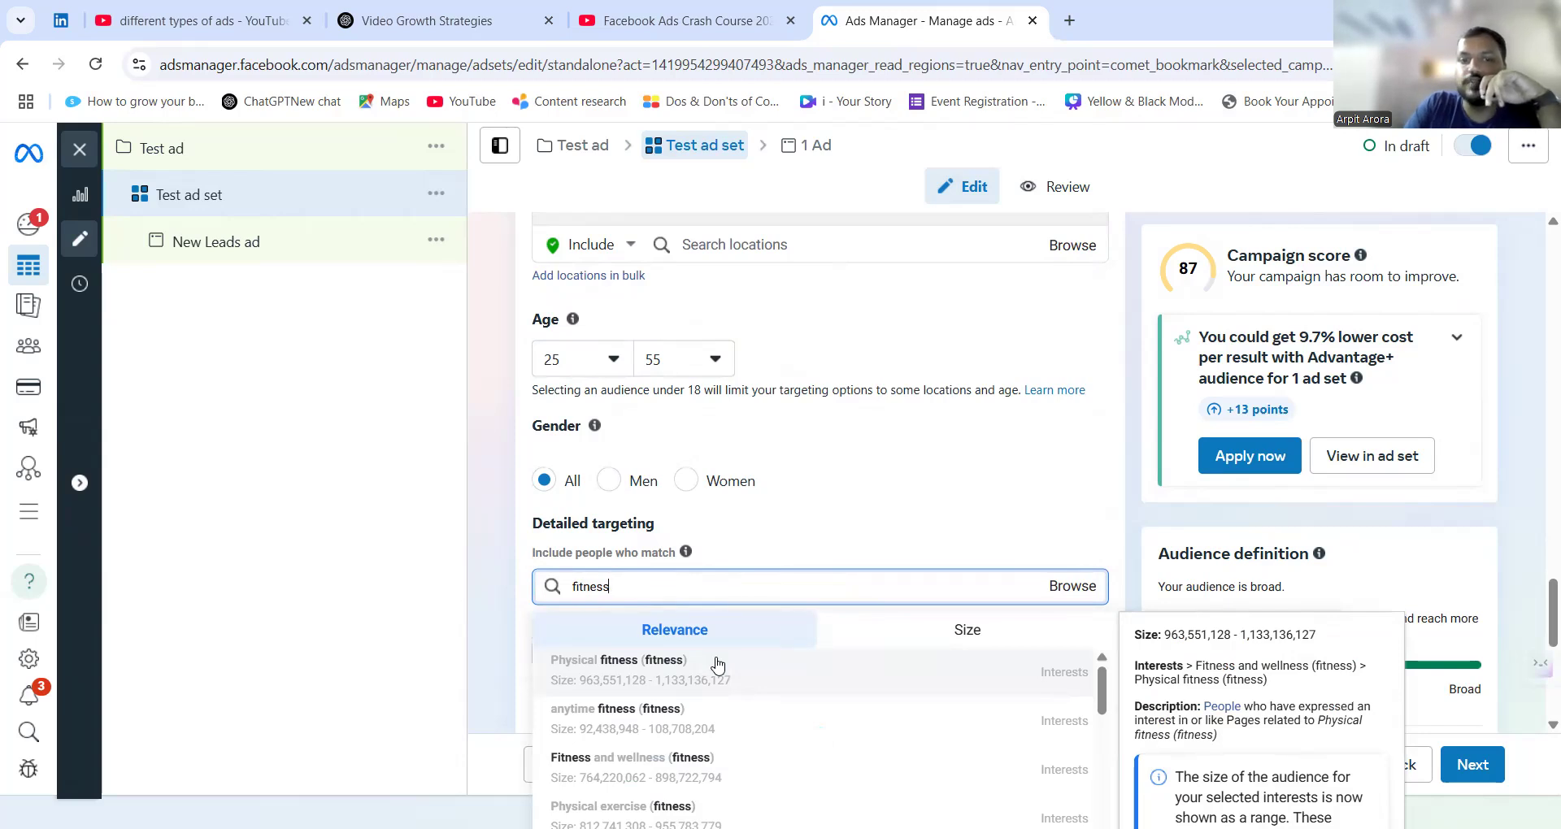
left_click(718, 670)
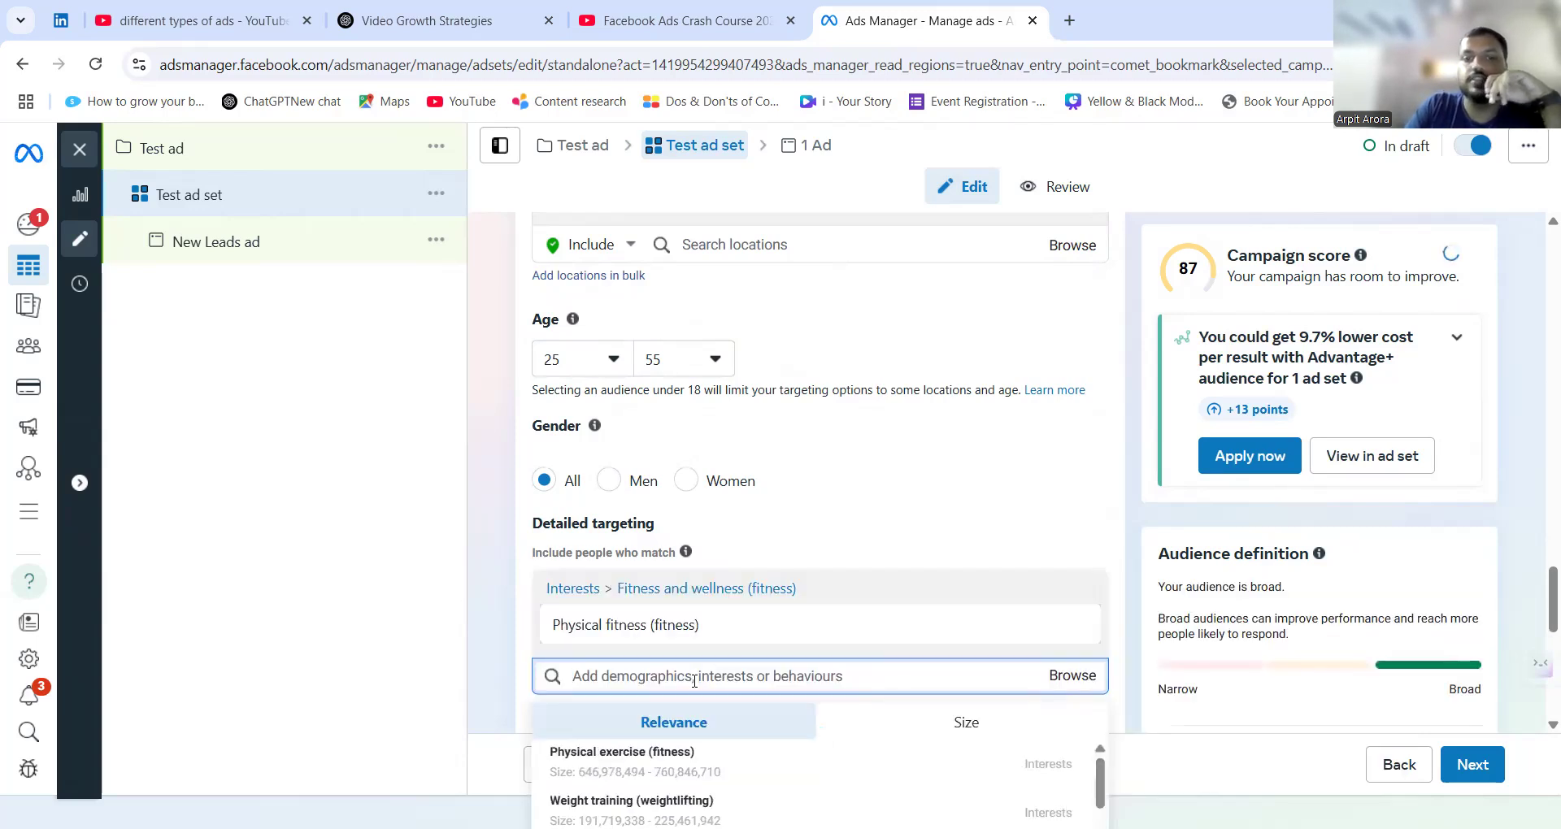
scroll(695, 683, "down", 1)
scroll(695, 703, "down", 2)
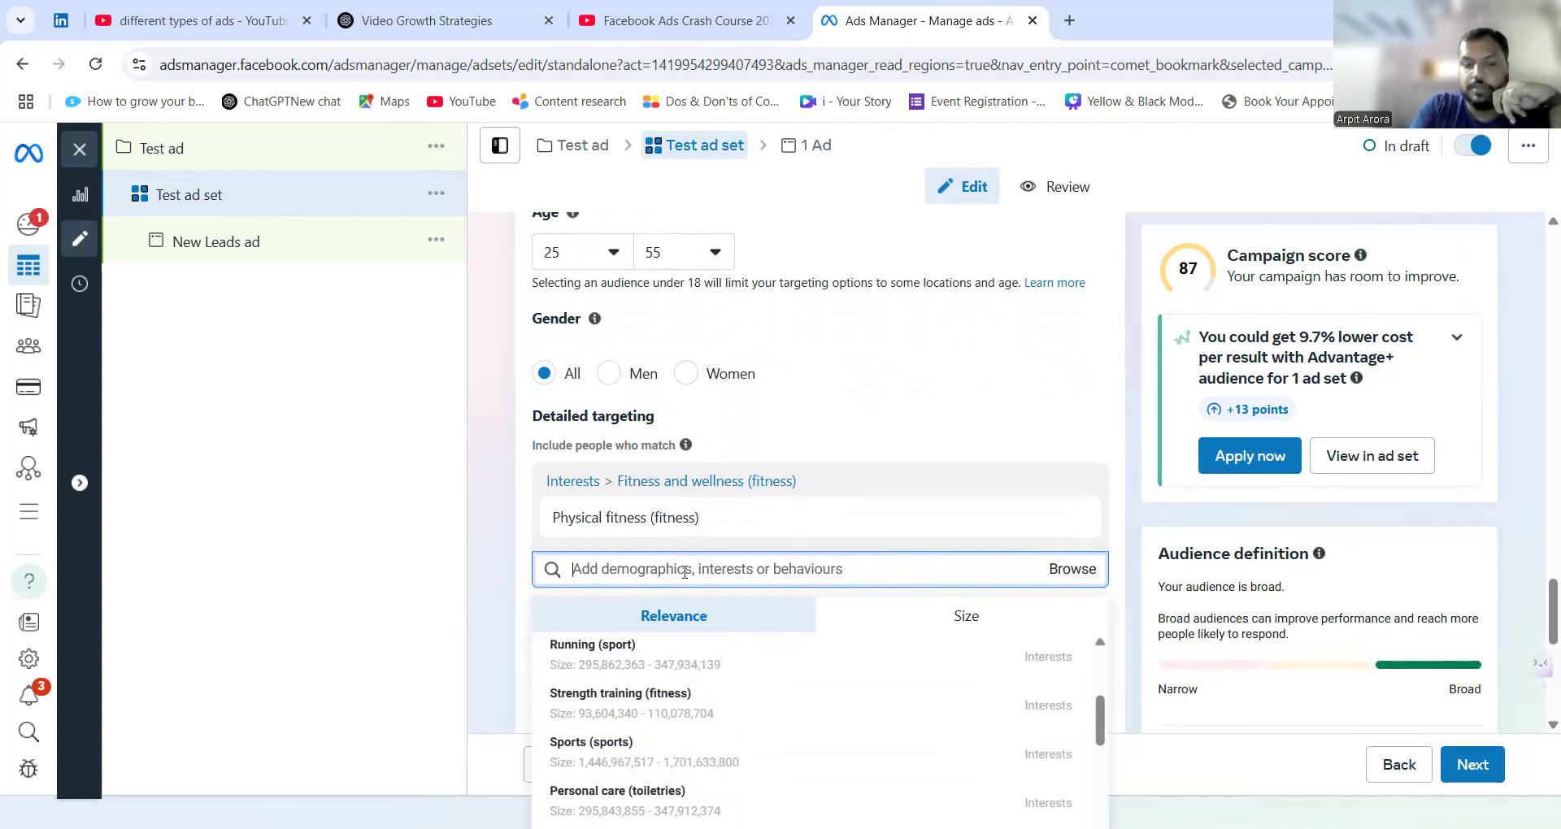
type("diabetesz")
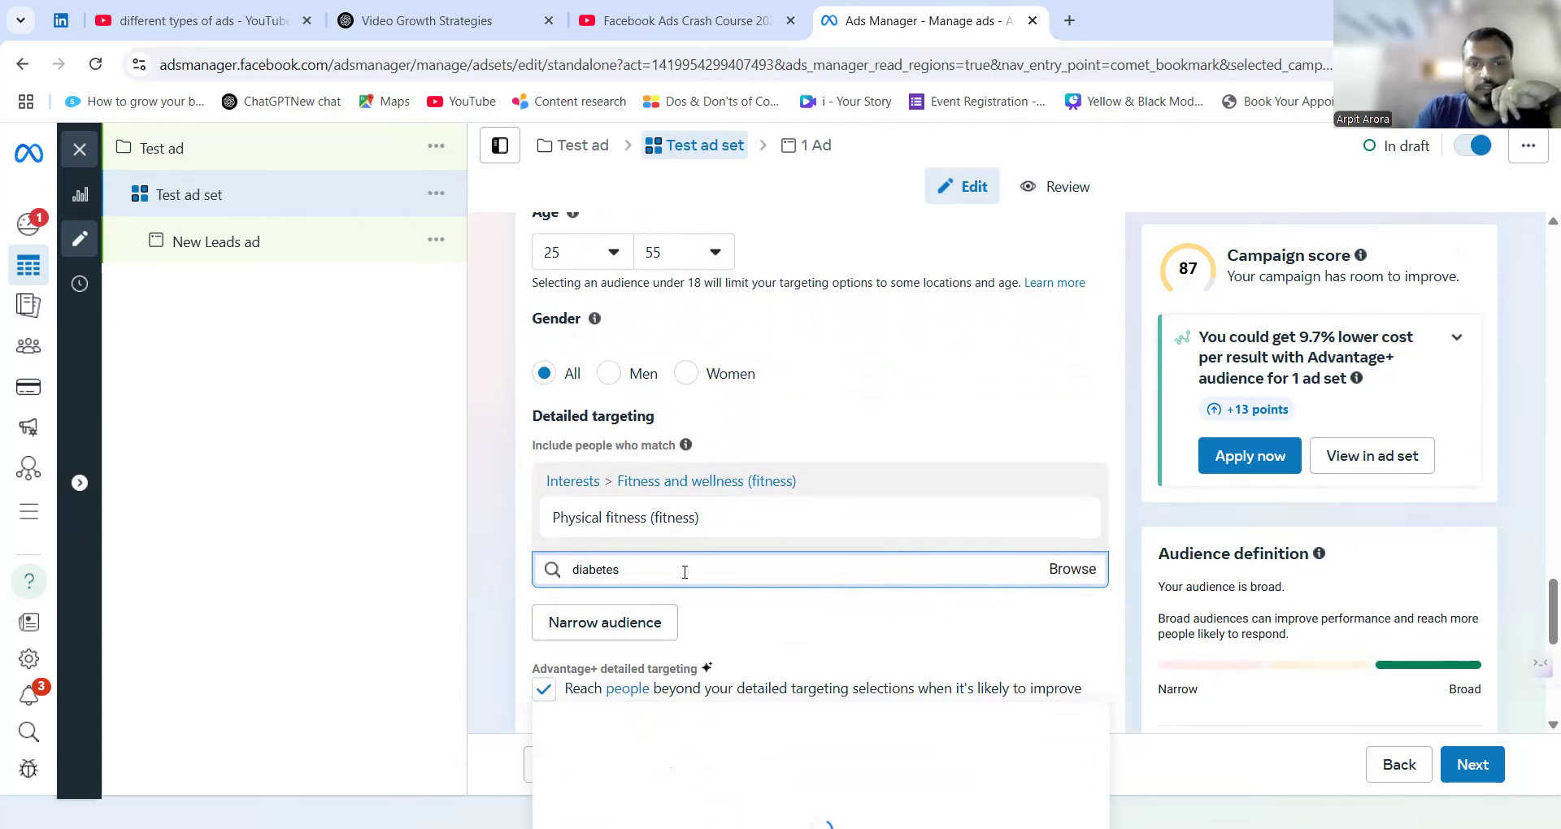
scroll(684, 572, "down", 2)
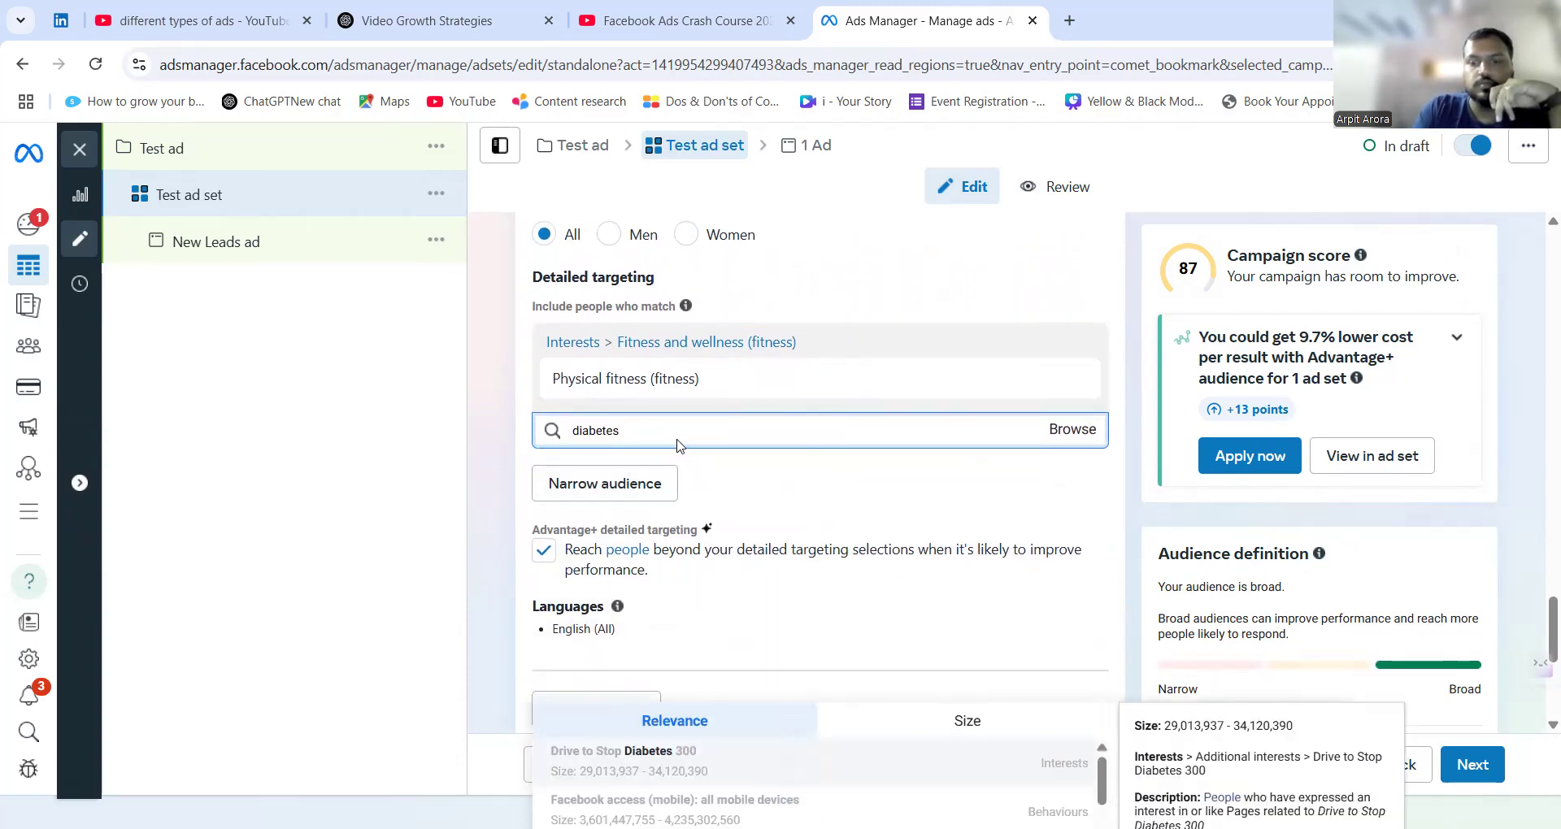
key("BackSpace")
key("BackSpace")
key("BackSpace")
key("BackSpace")
key("BackSpace")
key("BackSpace")
key("BackSpace")
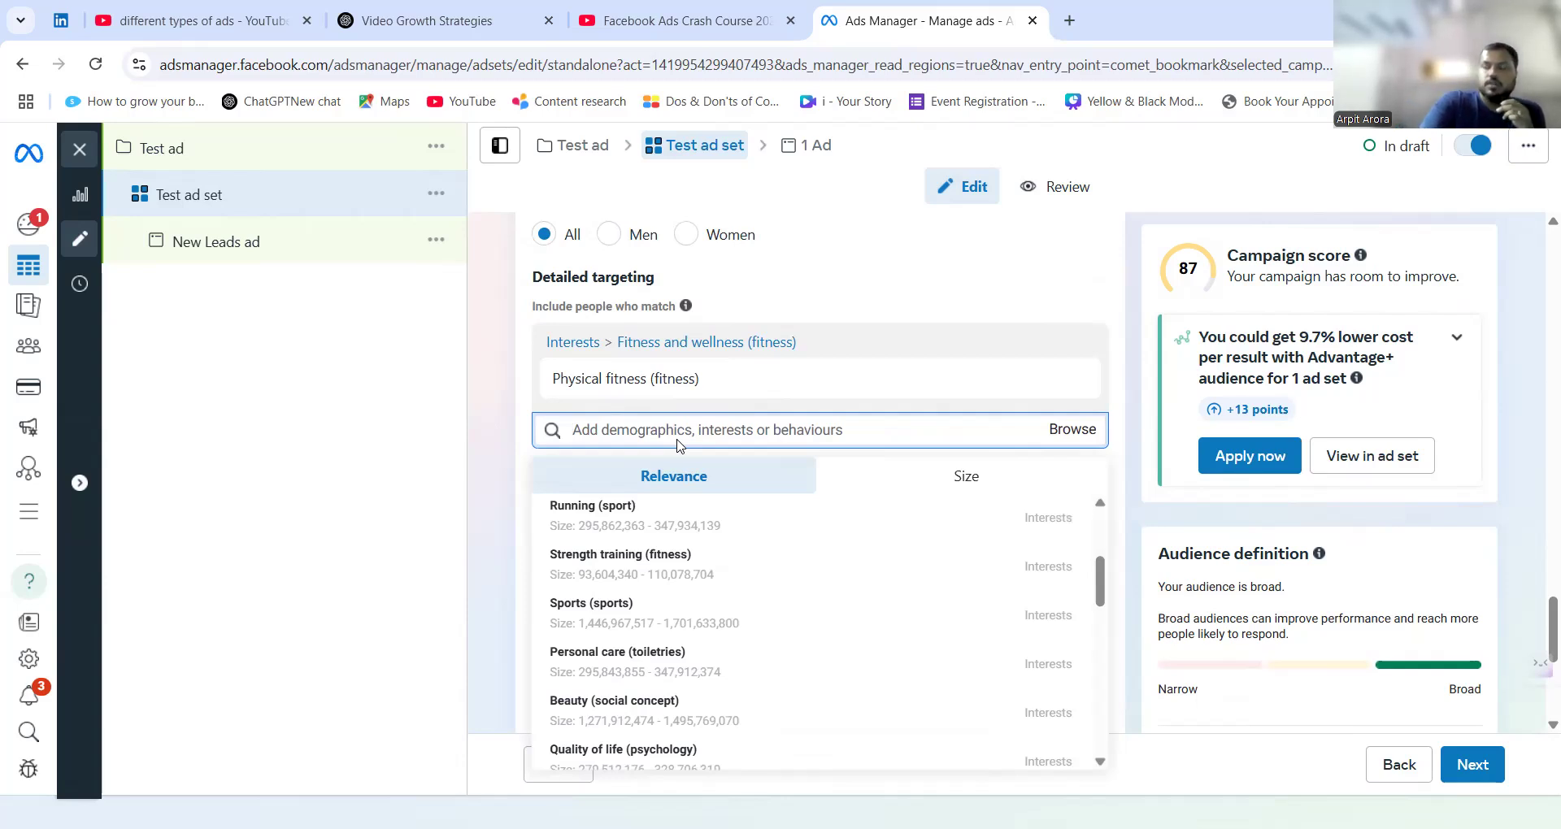
Search detailed targeting for fashion and add the interest Fashion accessories (accessories) to the audience.
type("fashion")
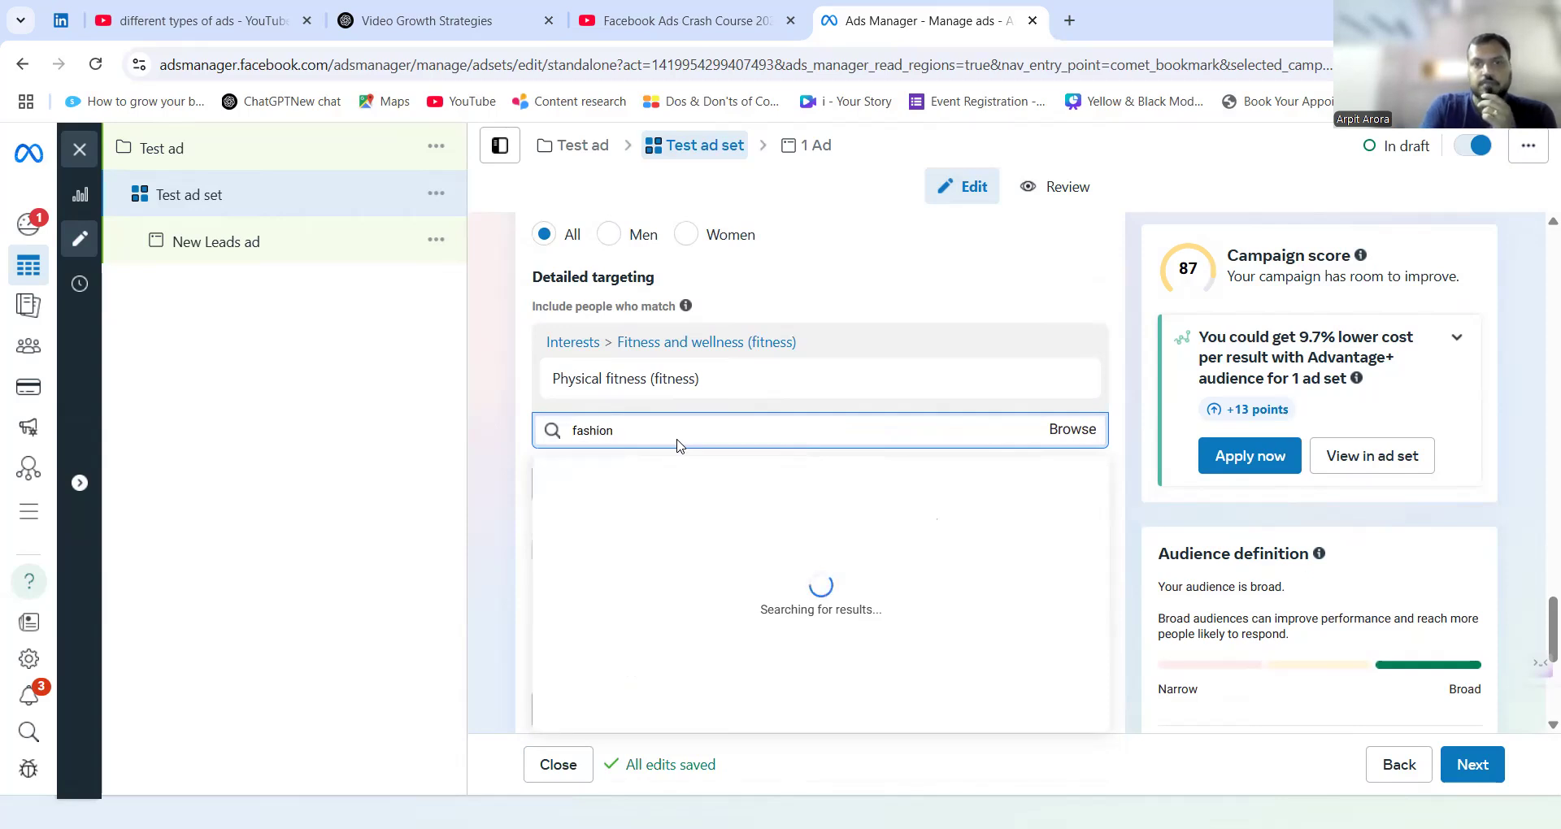
left_click(682, 519)
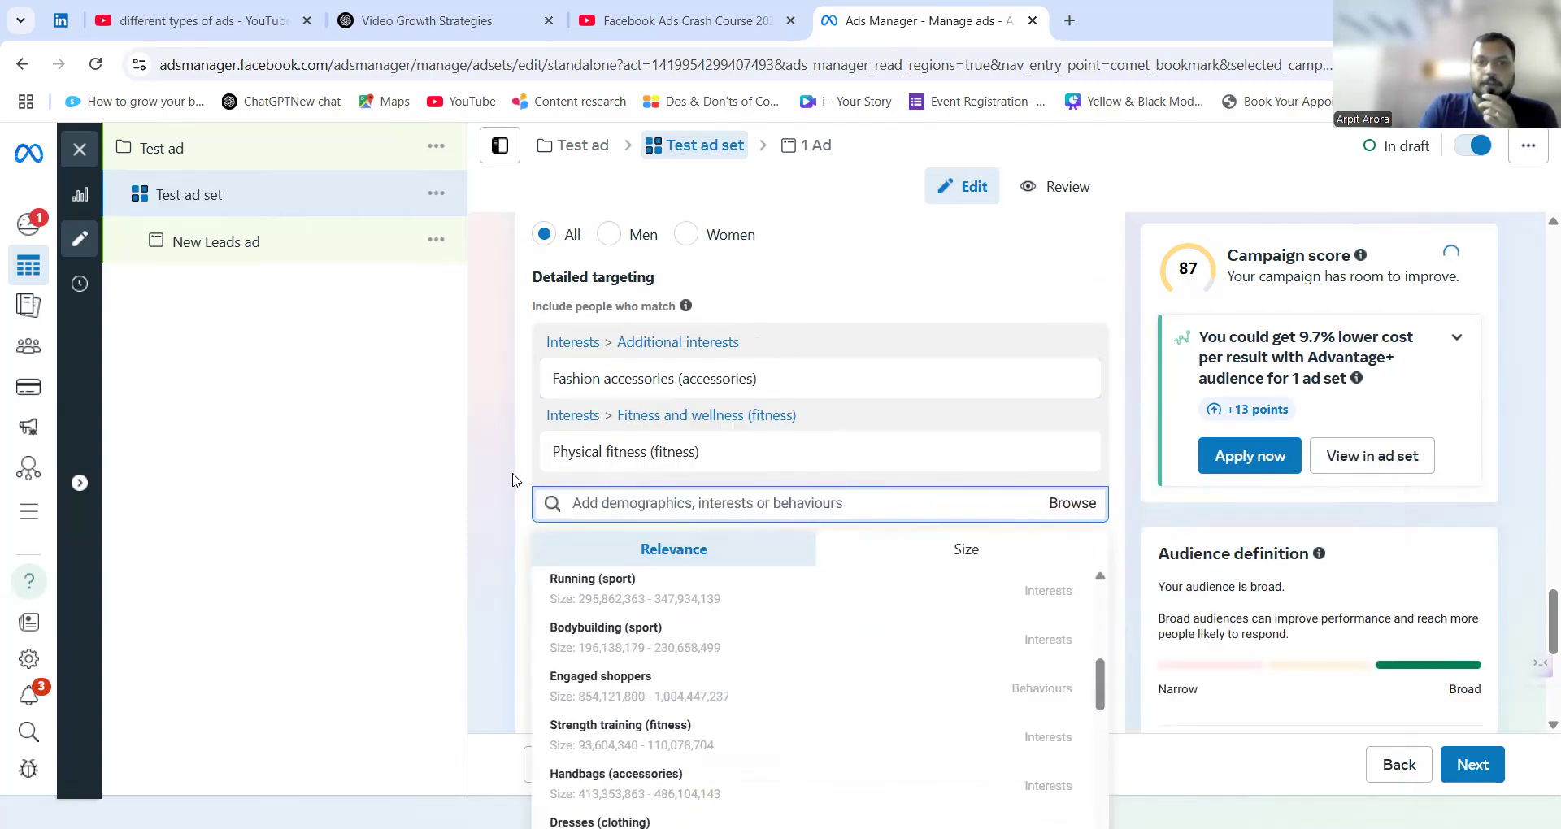
left_click(499, 476)
Examine the ad account's placement controls and leave them unchanged.
scroll(499, 471, "down", 1)
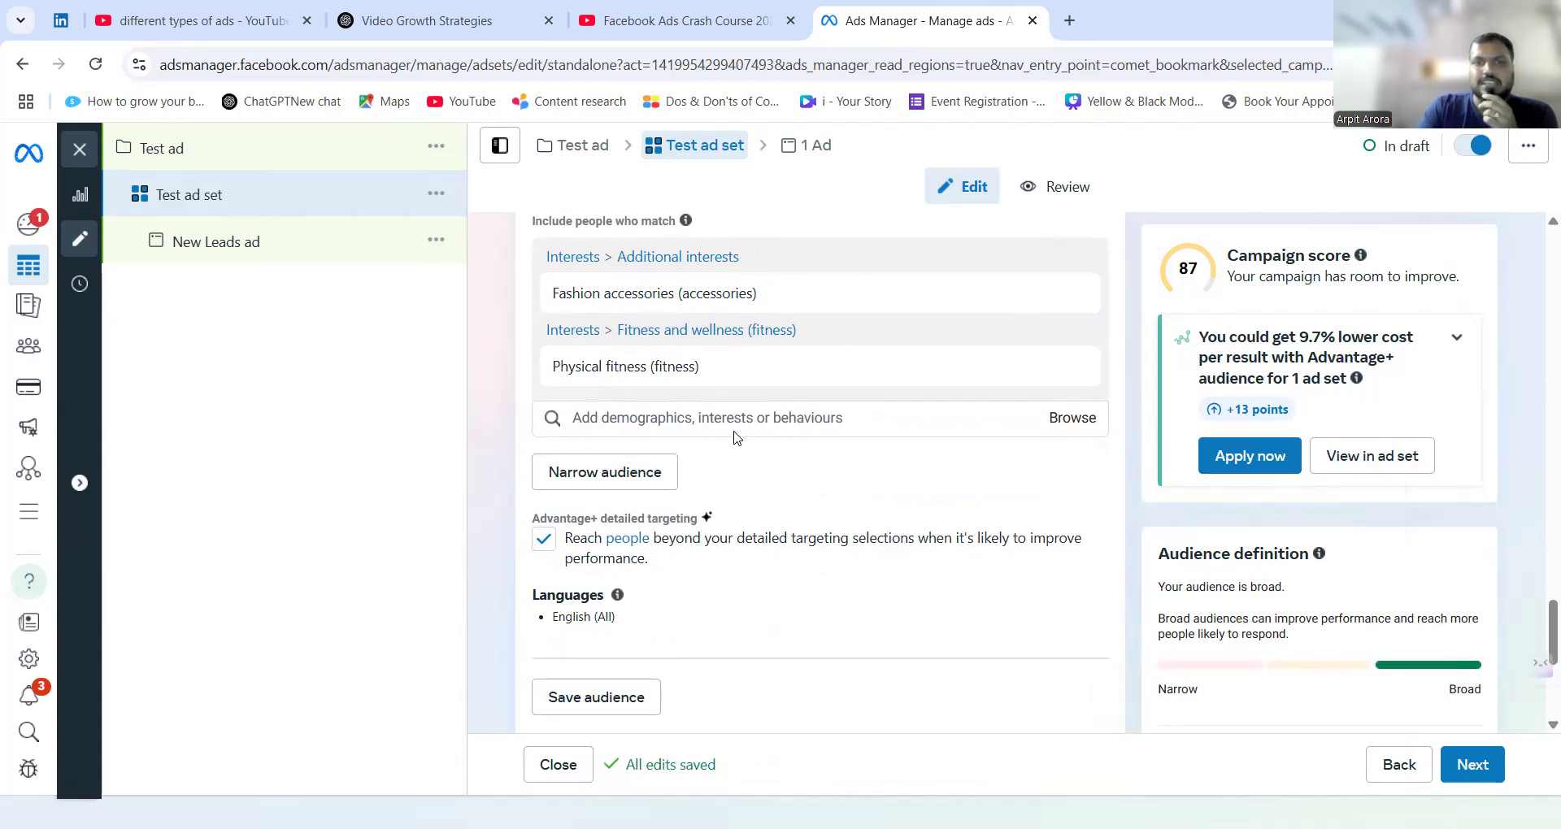
scroll(469, 467, "down", 5)
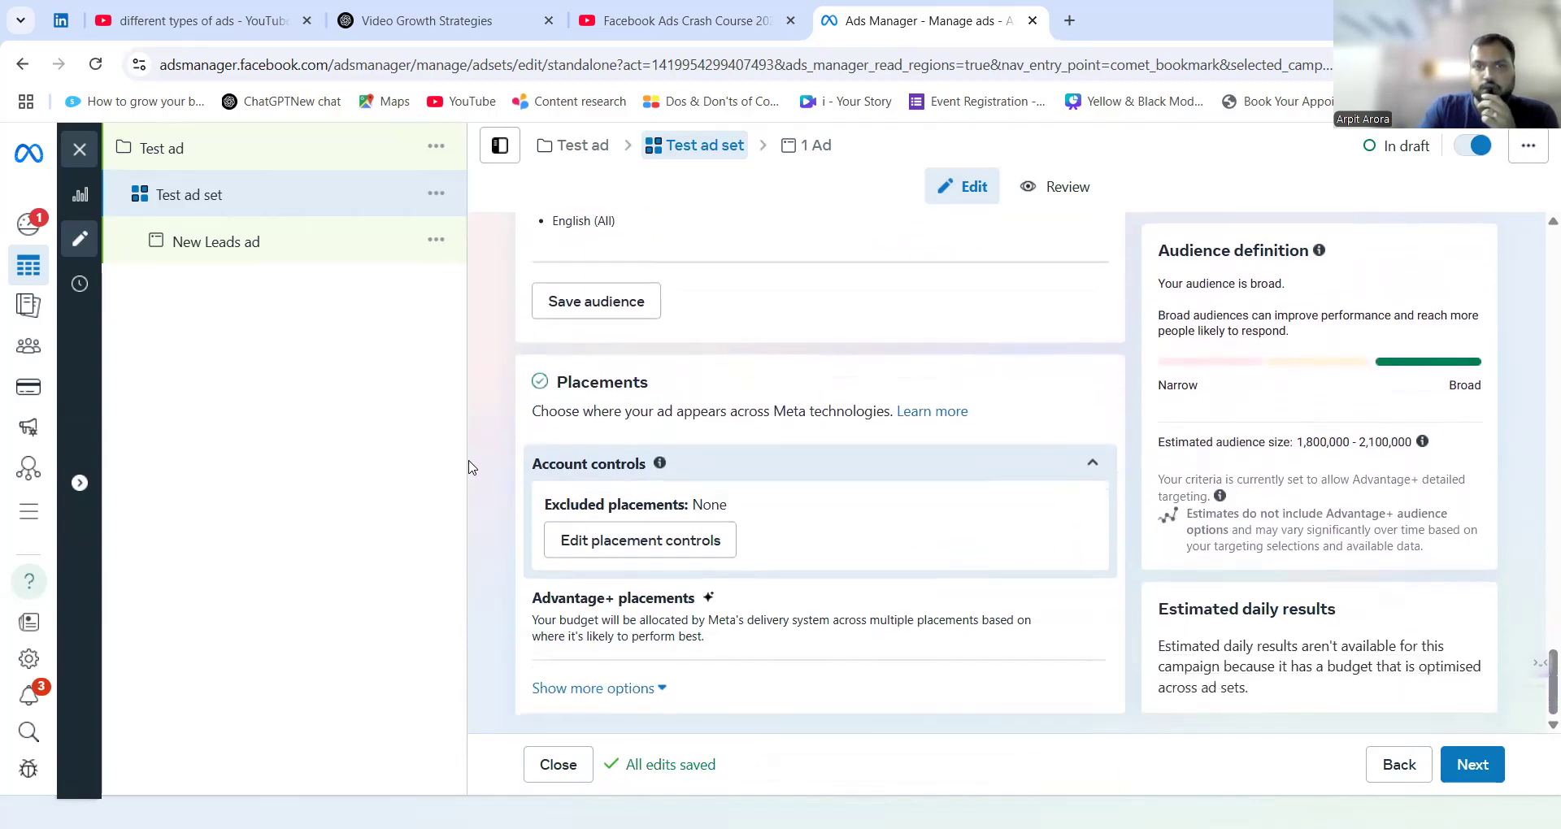
left_click(715, 550)
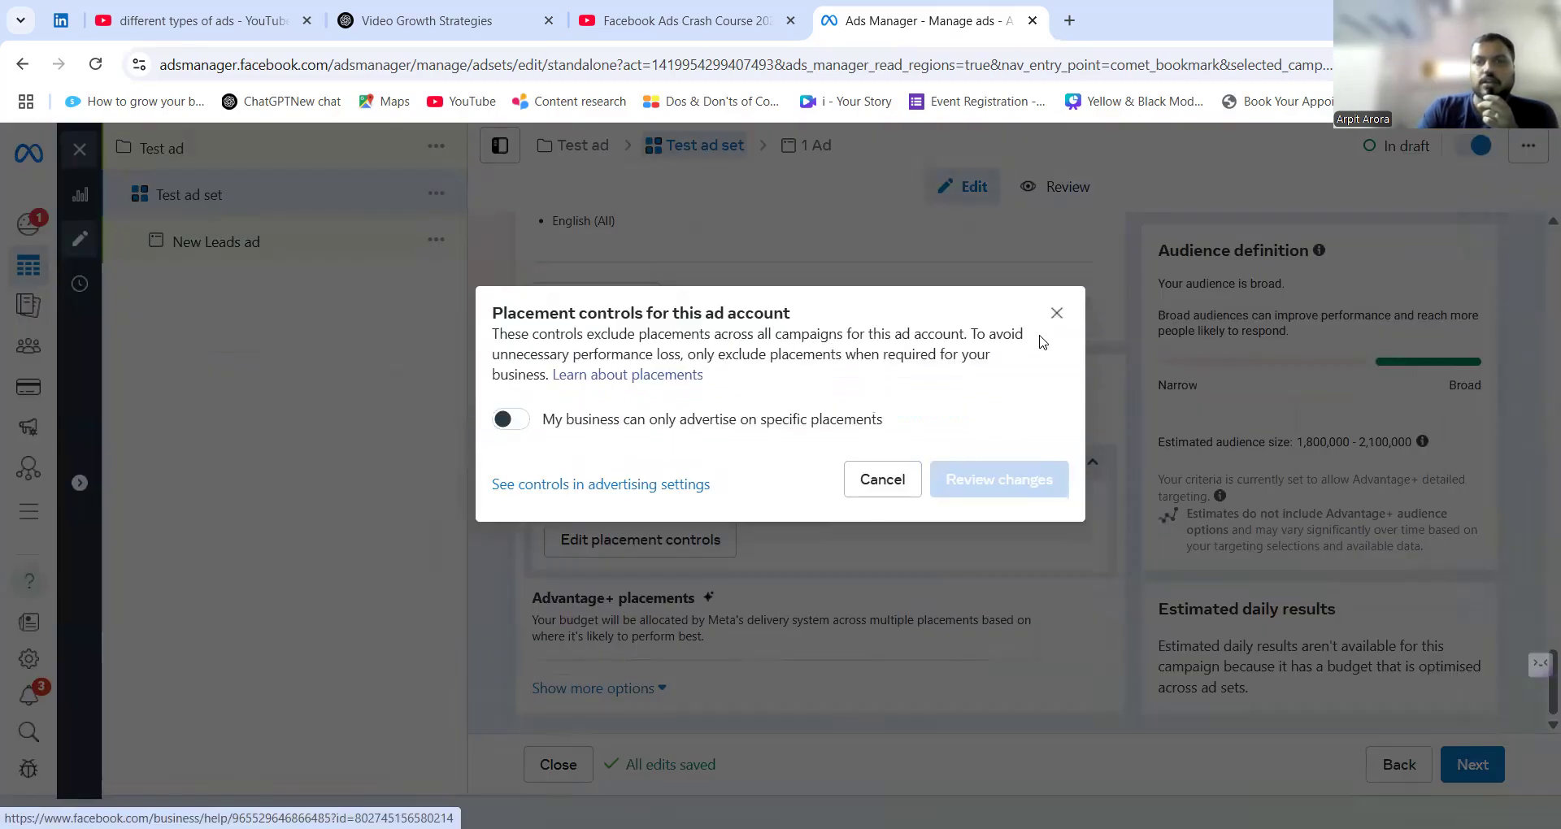
left_click(1056, 314)
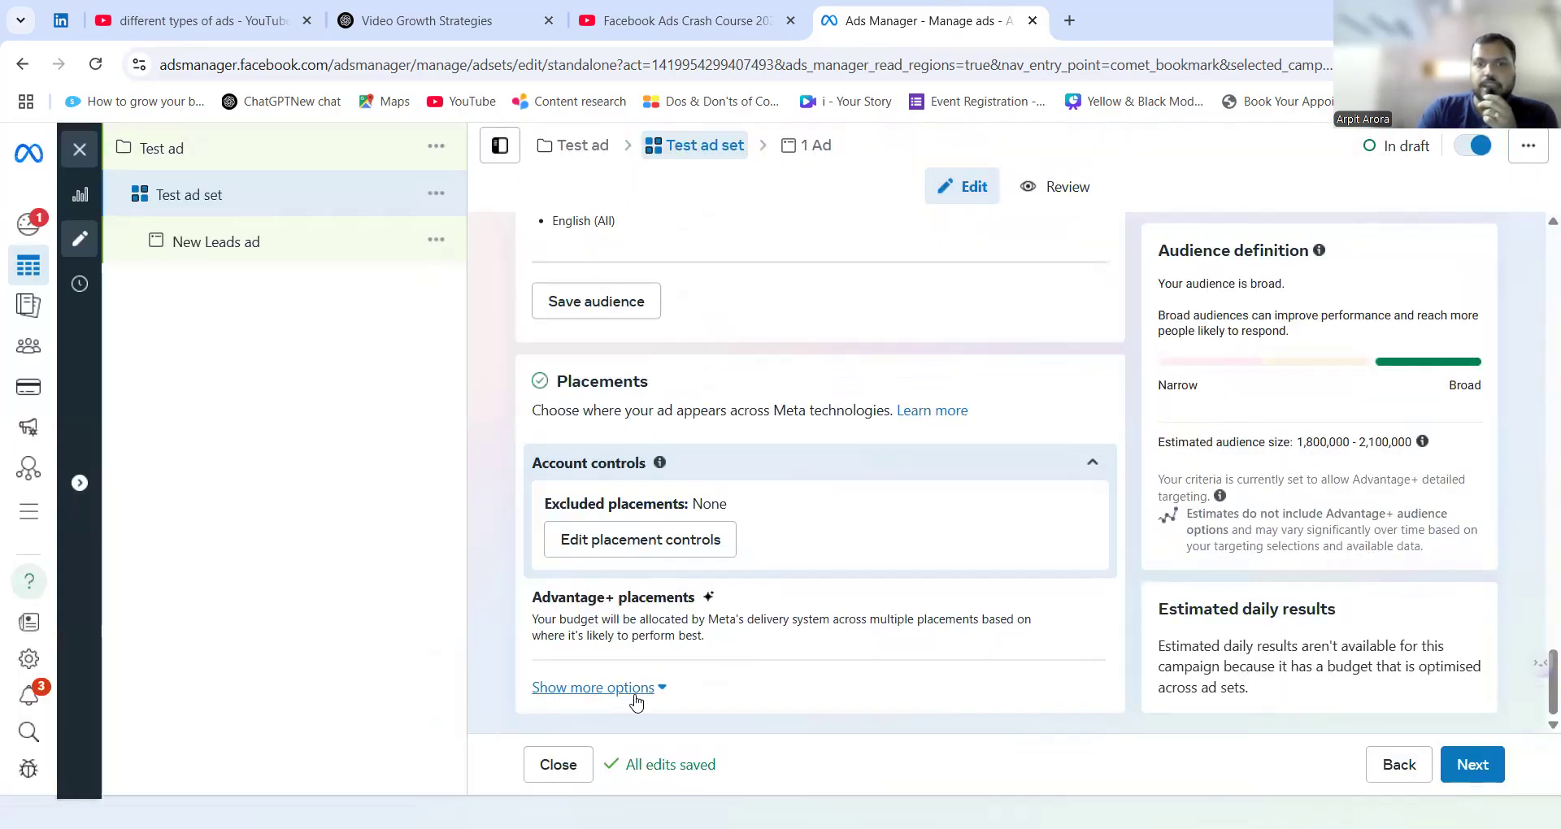
Show the additional placement options and examine the inventory filter levels for Facebook in-stream videos and Reels ads.
left_click(632, 699)
scroll(480, 614, "down", 4)
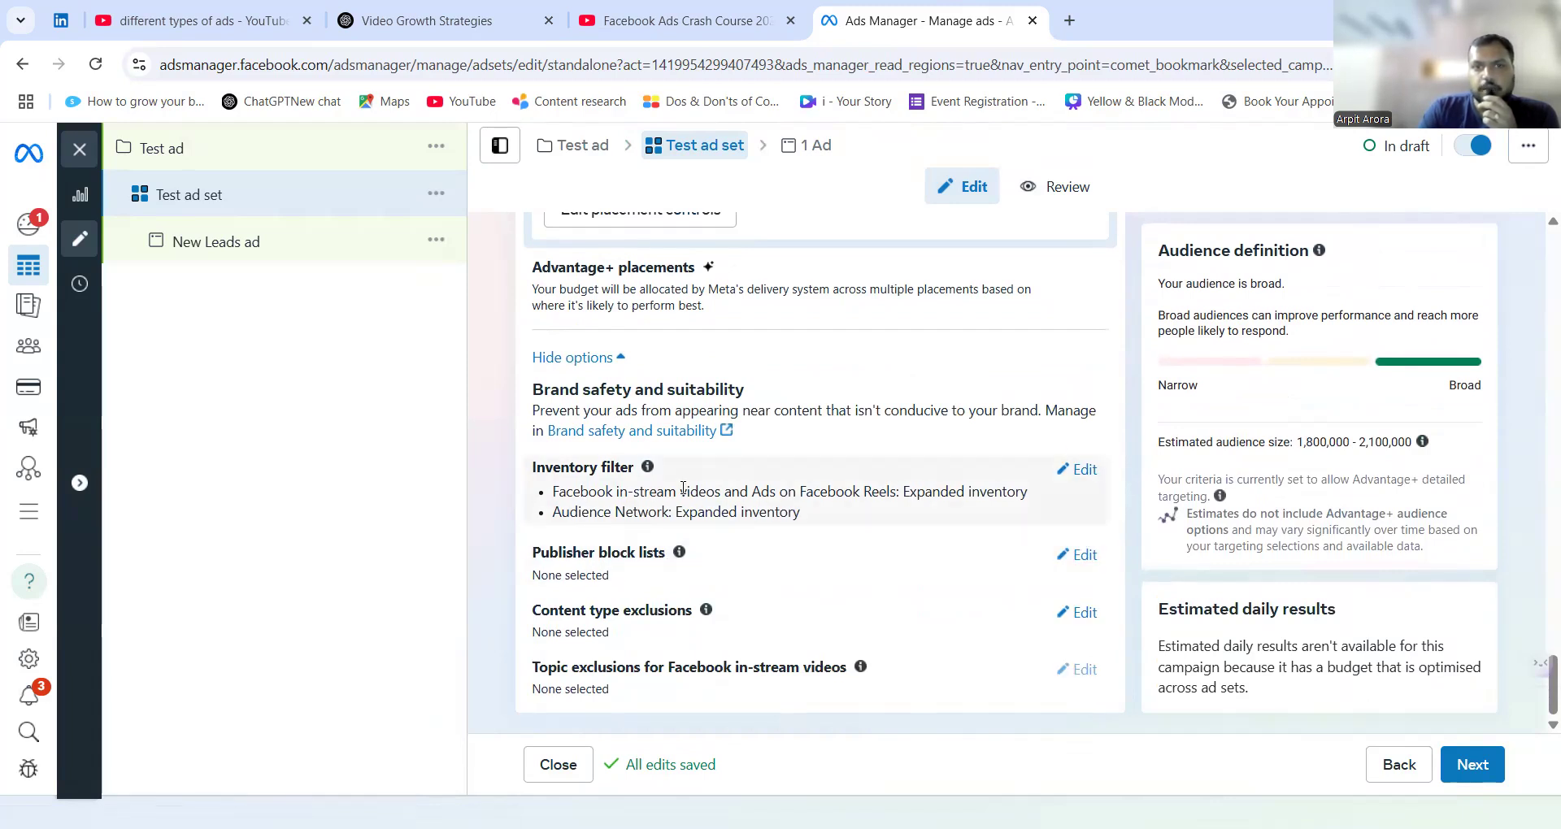
left_click(1085, 471)
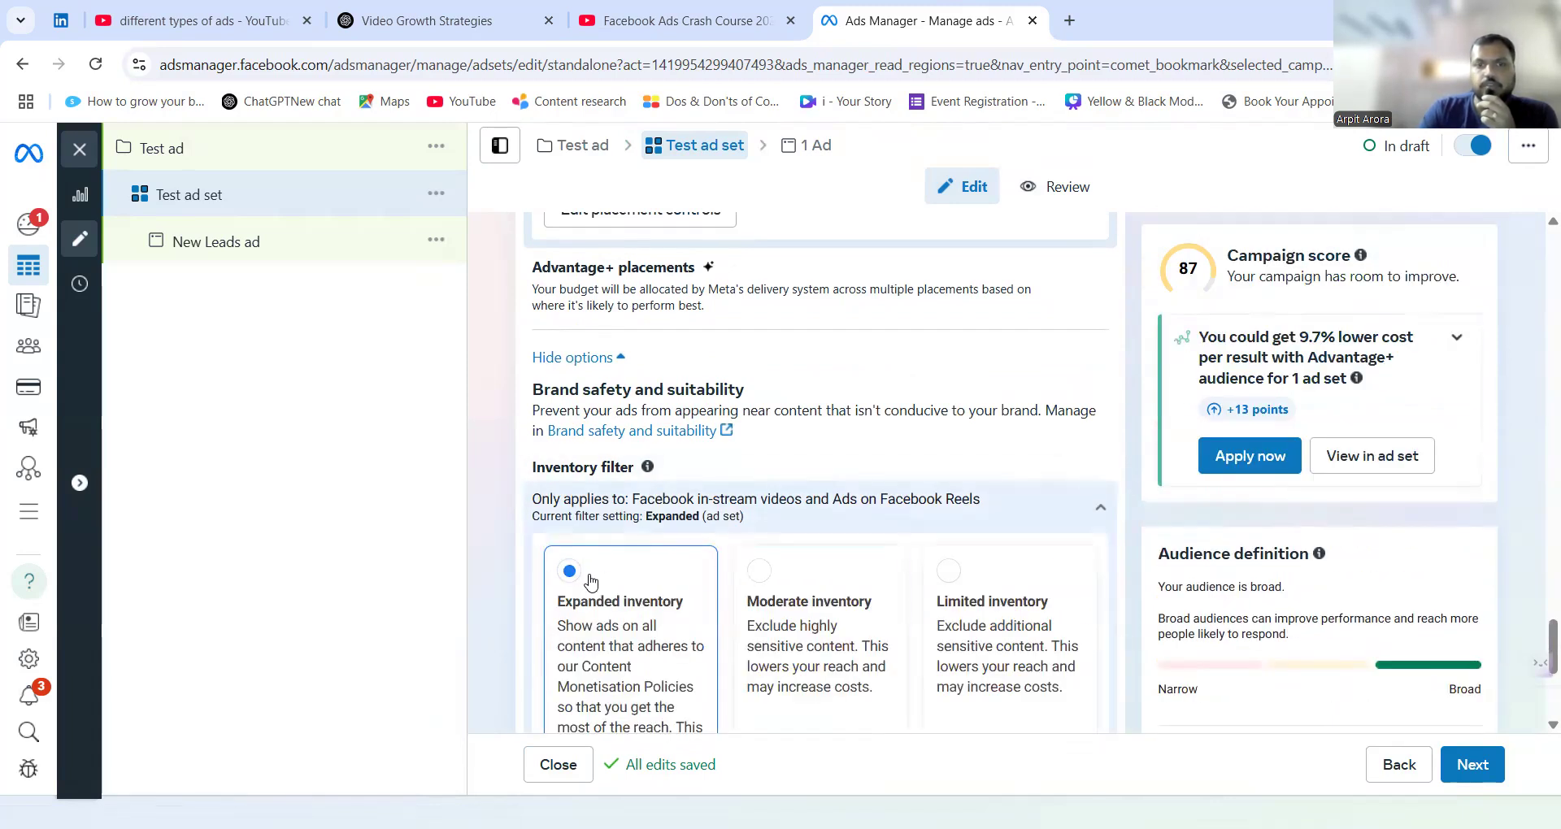
scroll(716, 485, "down", 4)
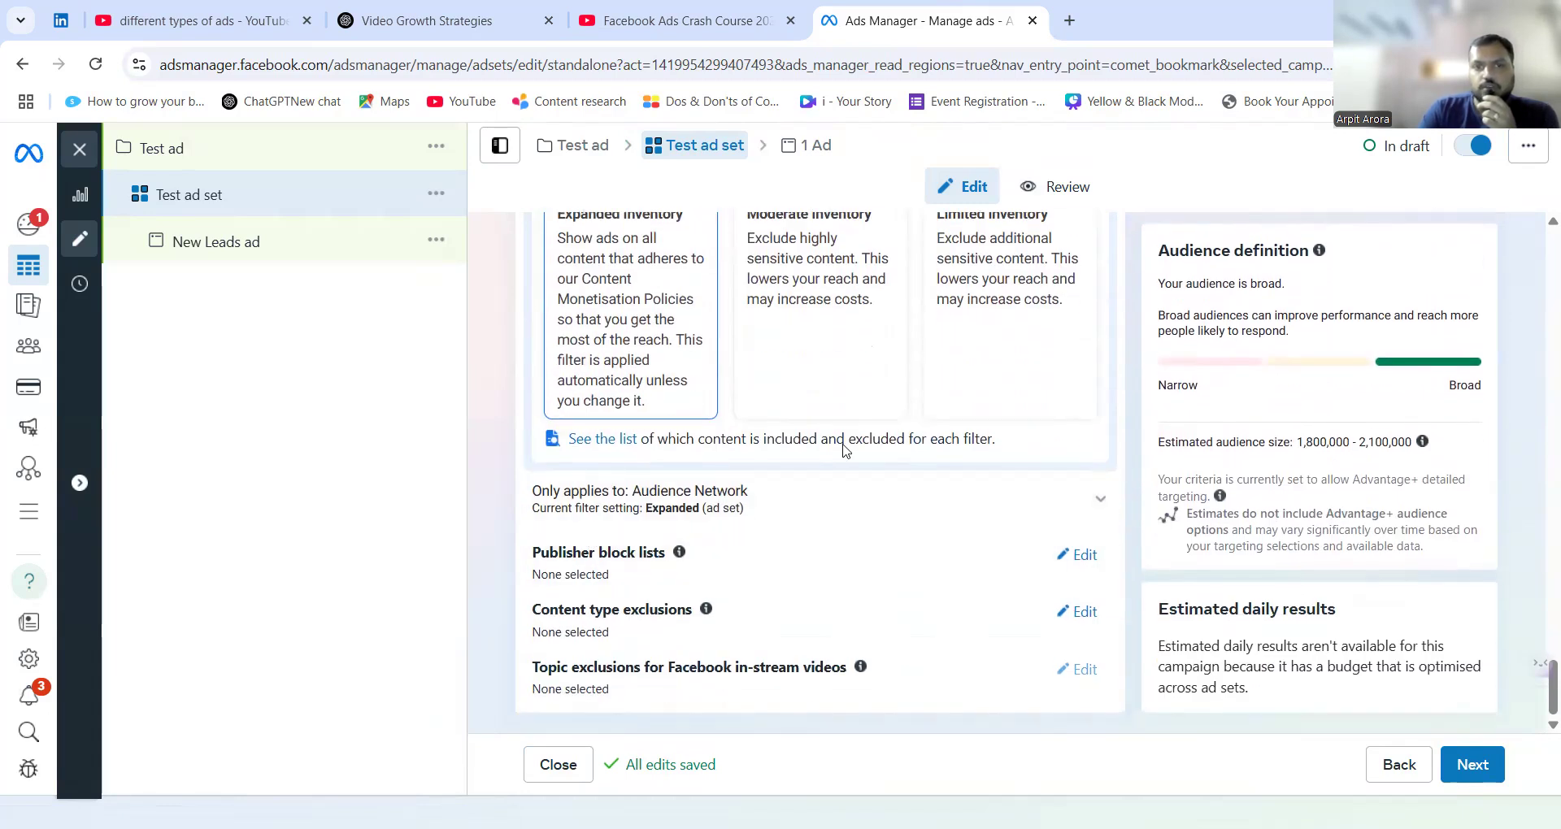
scroll(845, 450, "up", 6)
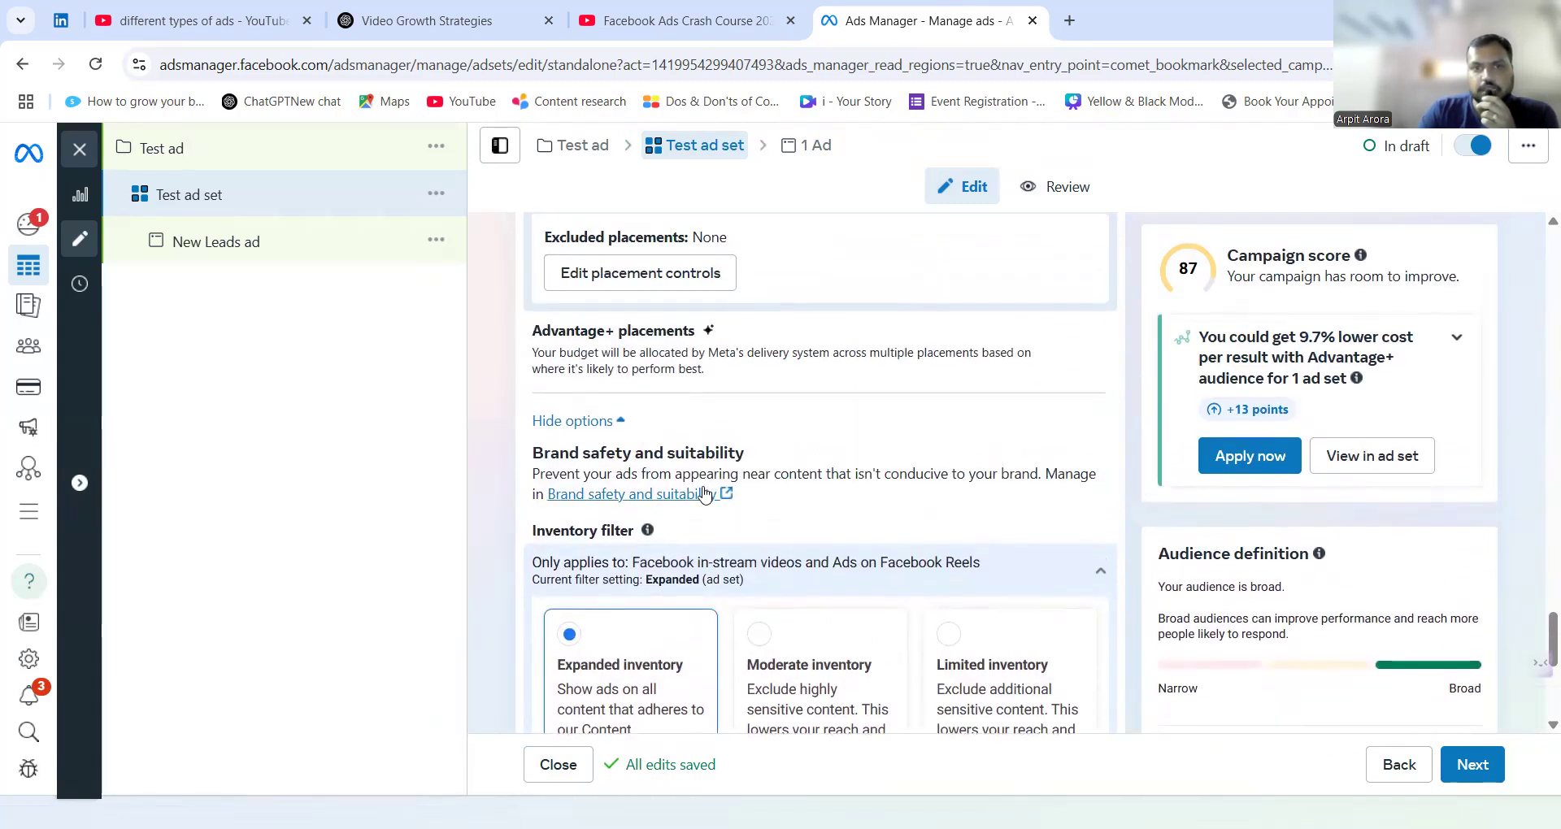
scroll(622, 447, "up", 2)
scroll(748, 602, "down", 3)
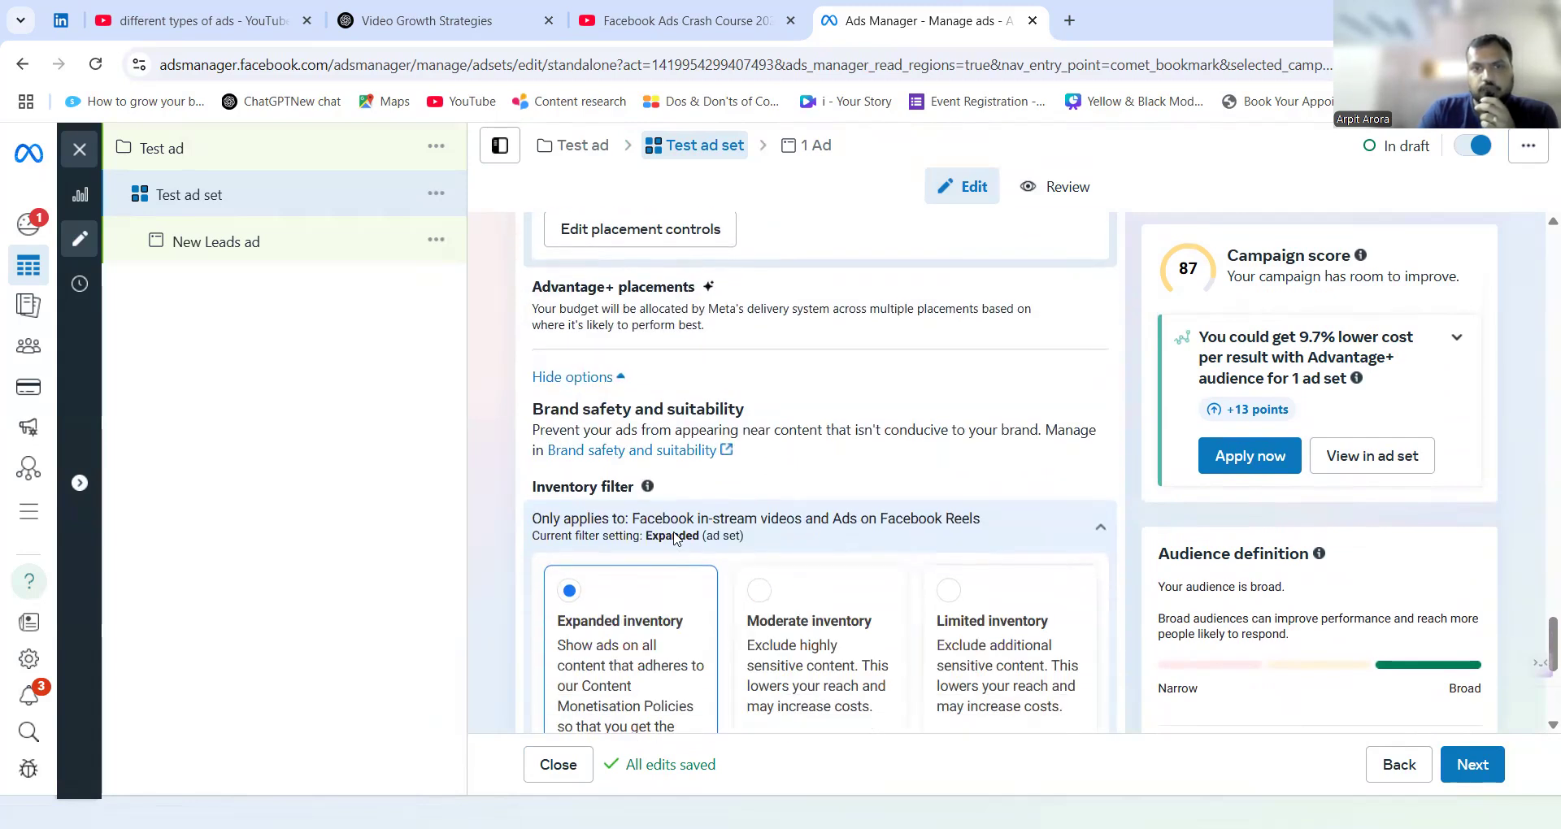
scroll(791, 530, "down", 1)
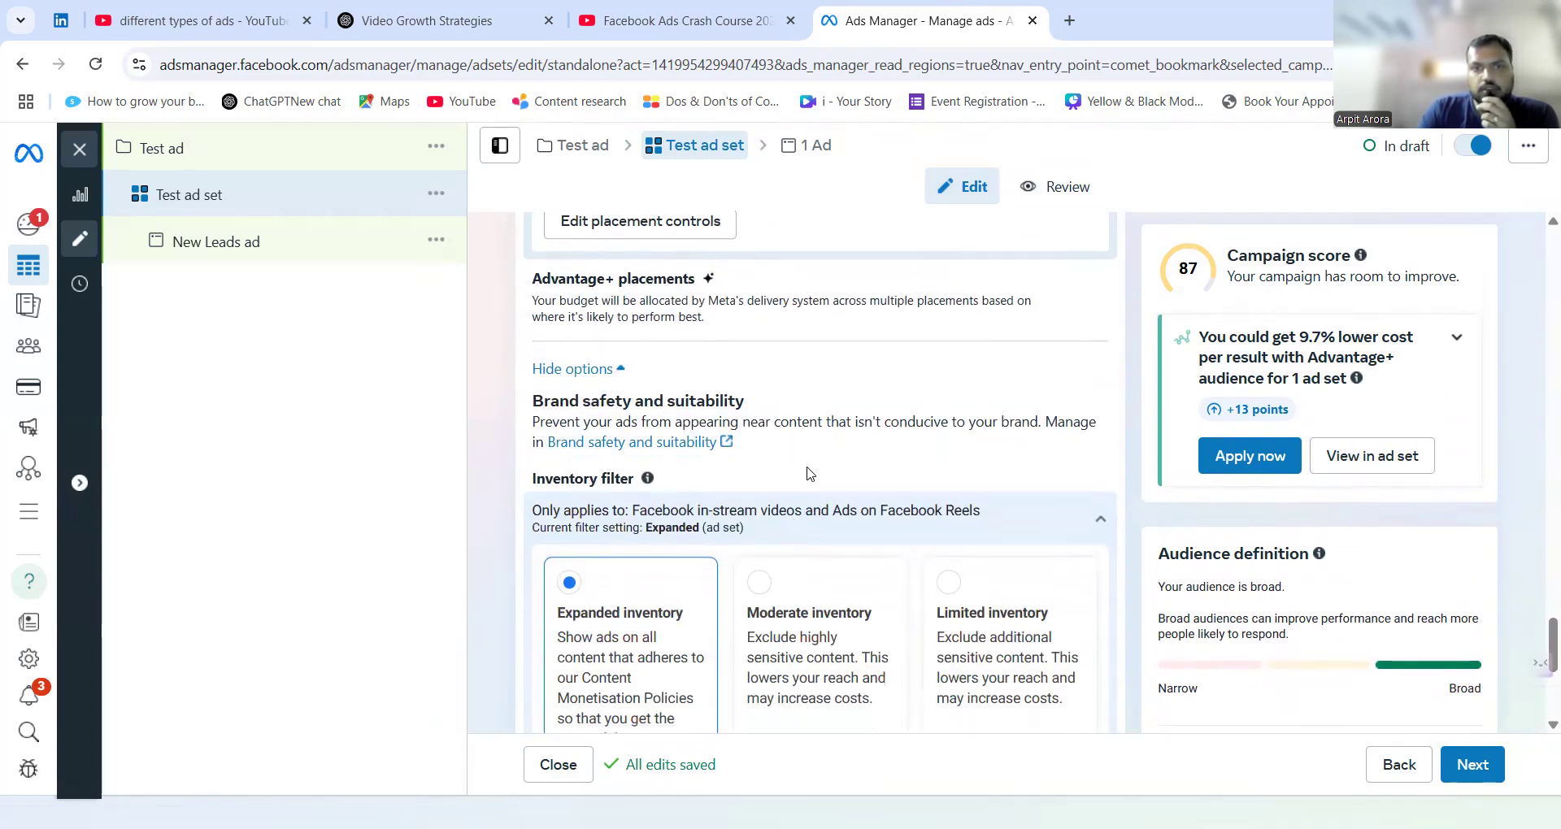
scroll(809, 473, "down", 5)
scroll(809, 447, "up", 6)
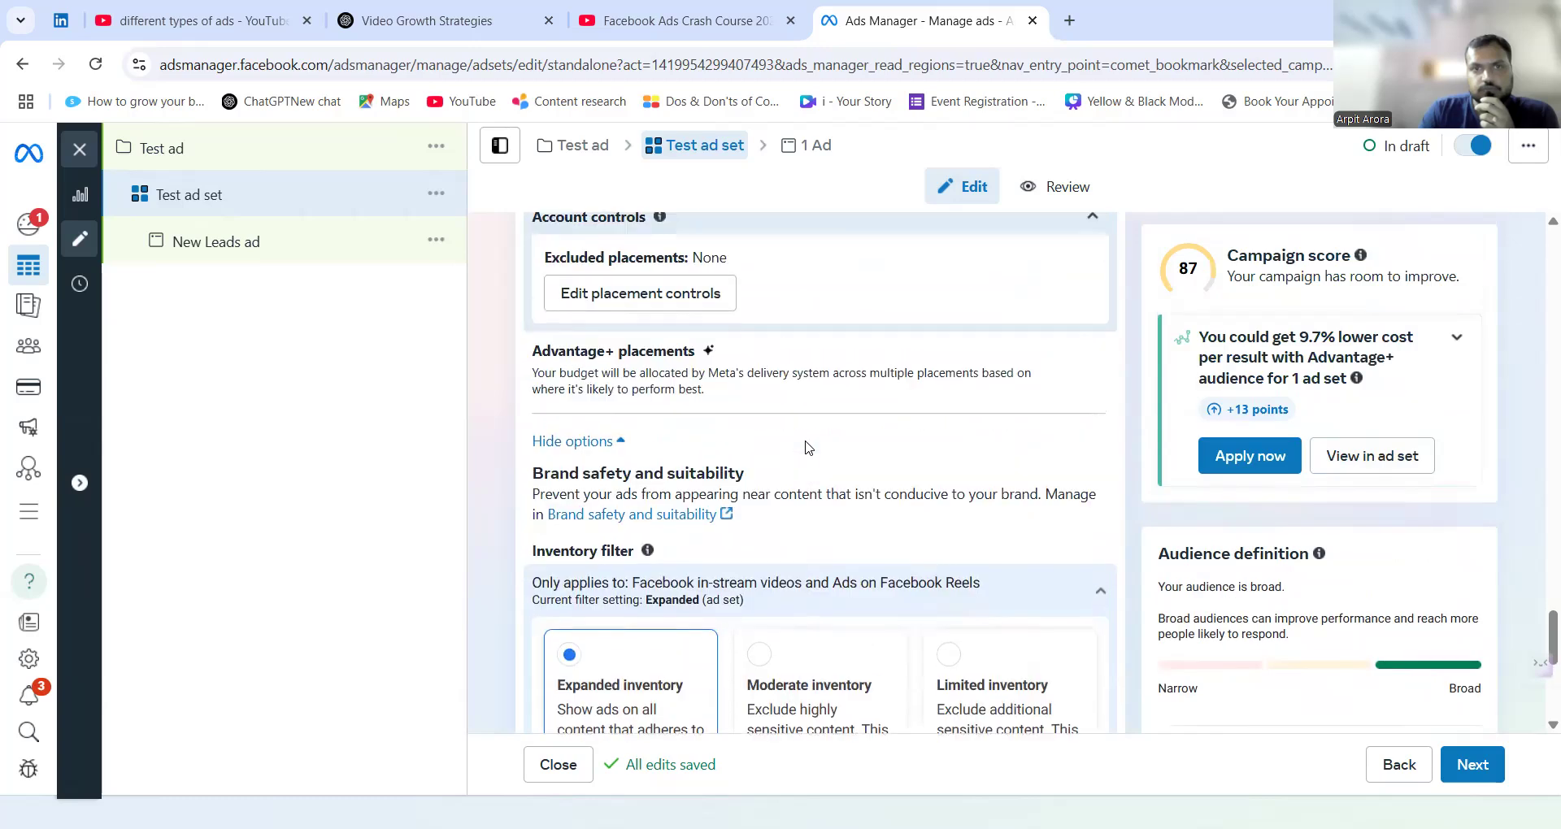
Switch the ad set to manual placements and limit the platforms to Facebook and Instagram, excluding Audience Network.
left_click(1078, 355)
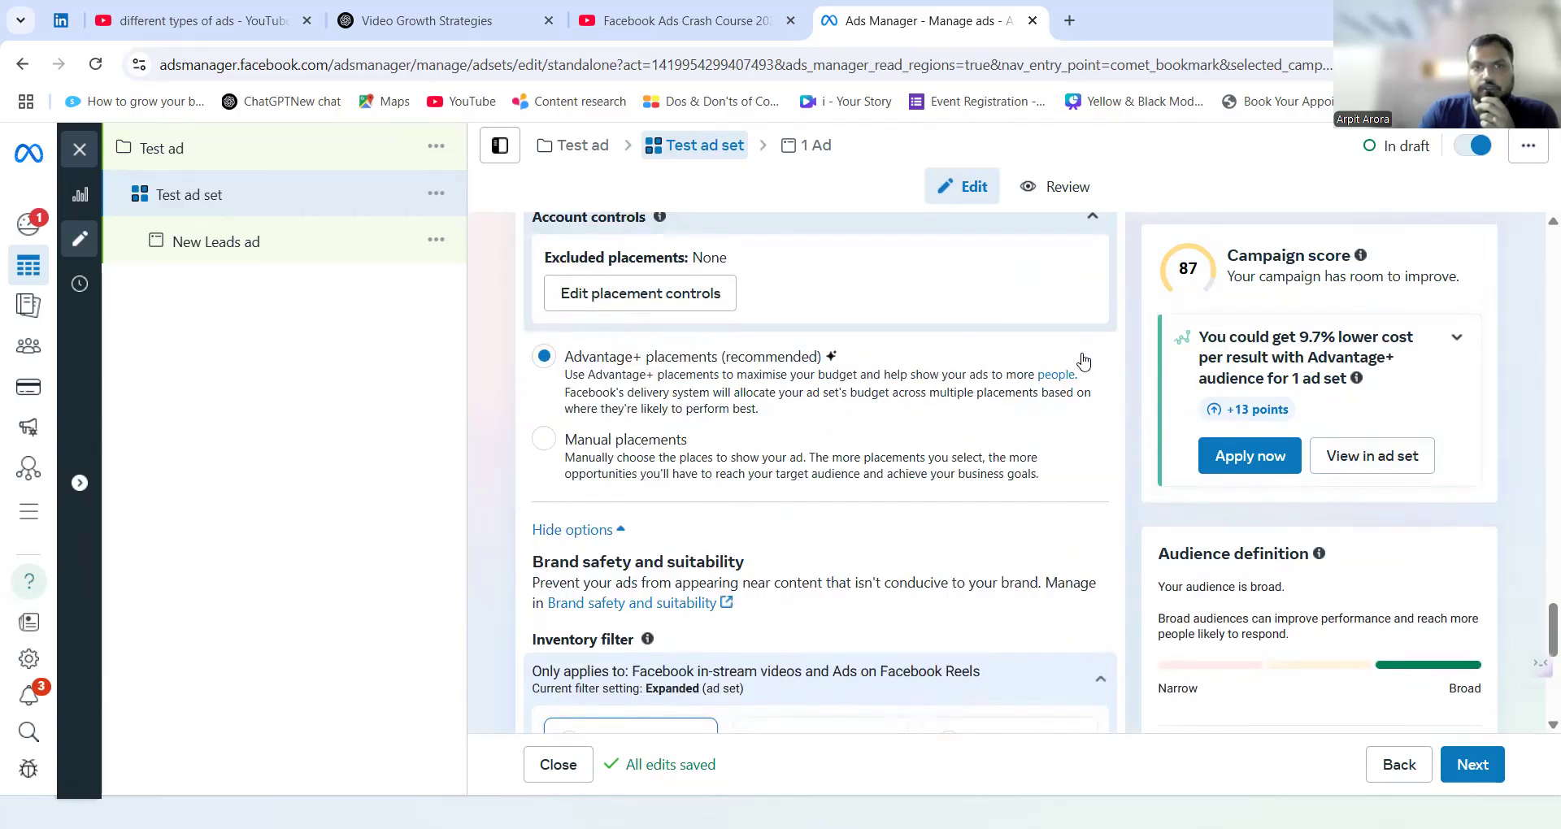
left_click(545, 442)
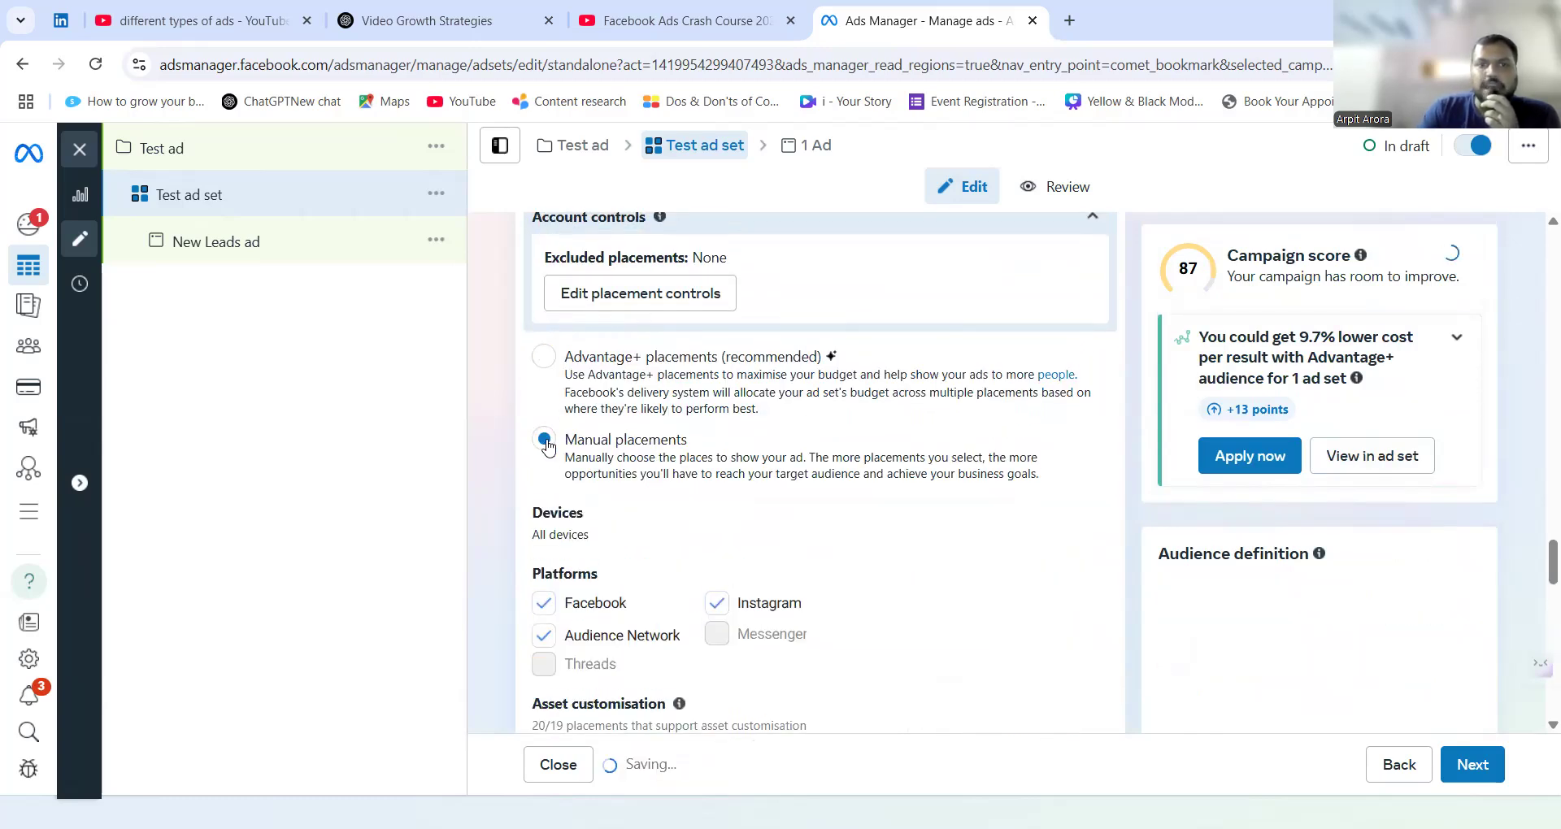
scroll(529, 443, "down", 4)
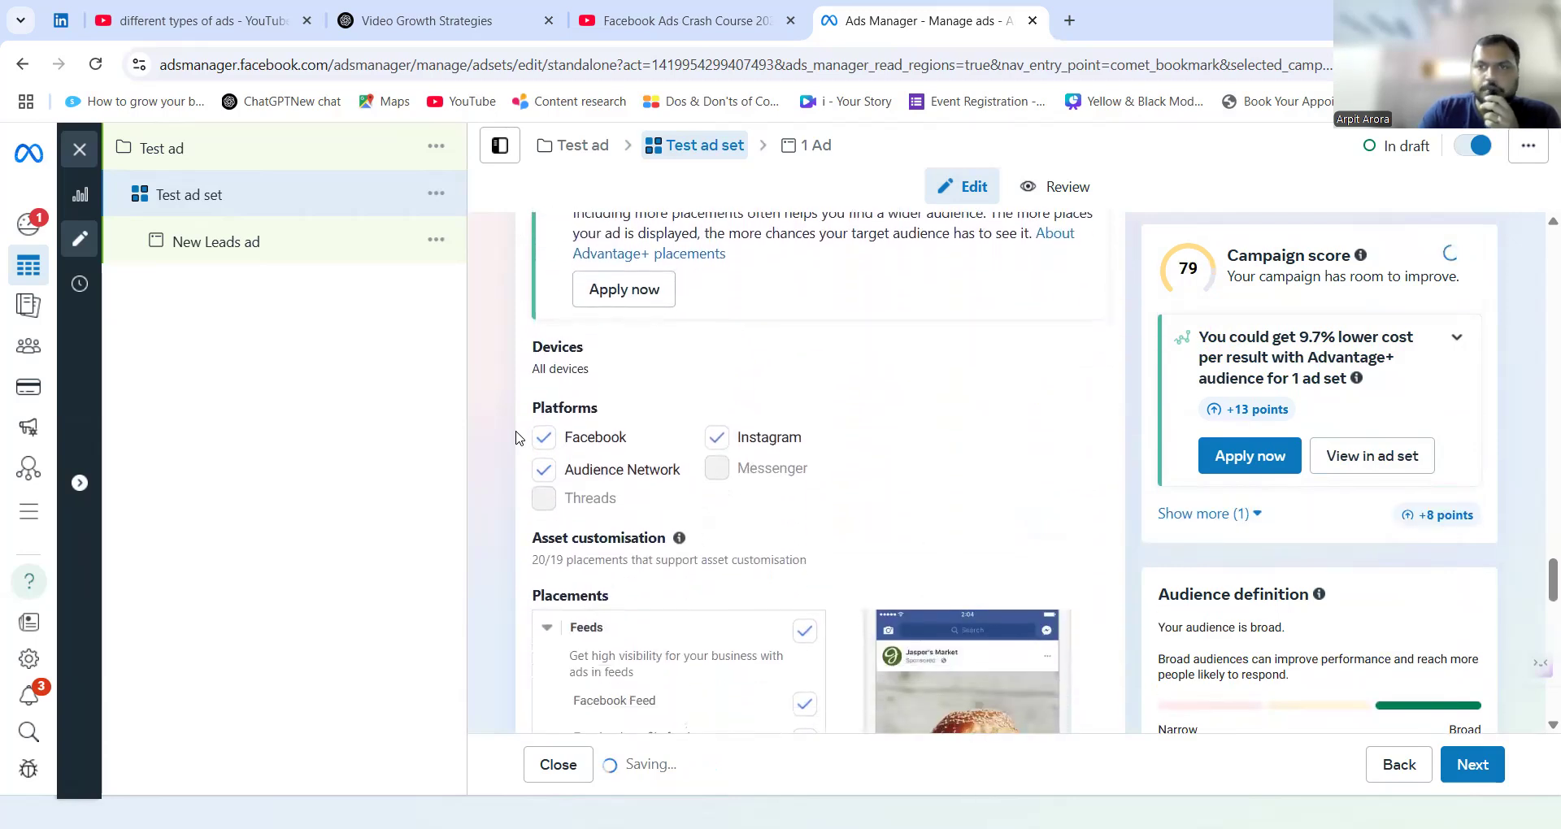
left_click(548, 446)
left_click(550, 476)
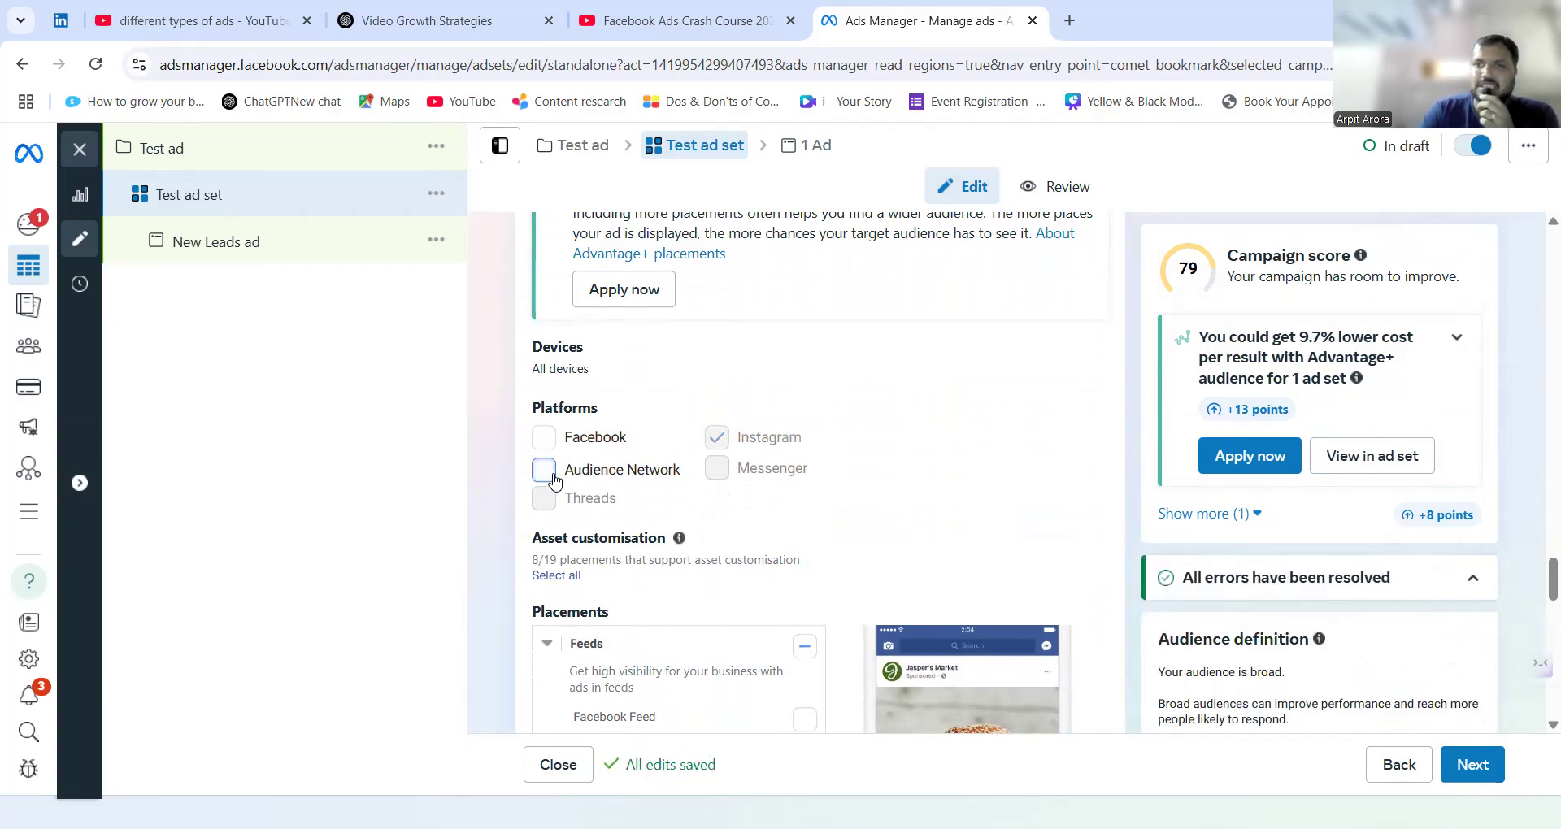
left_click(552, 480)
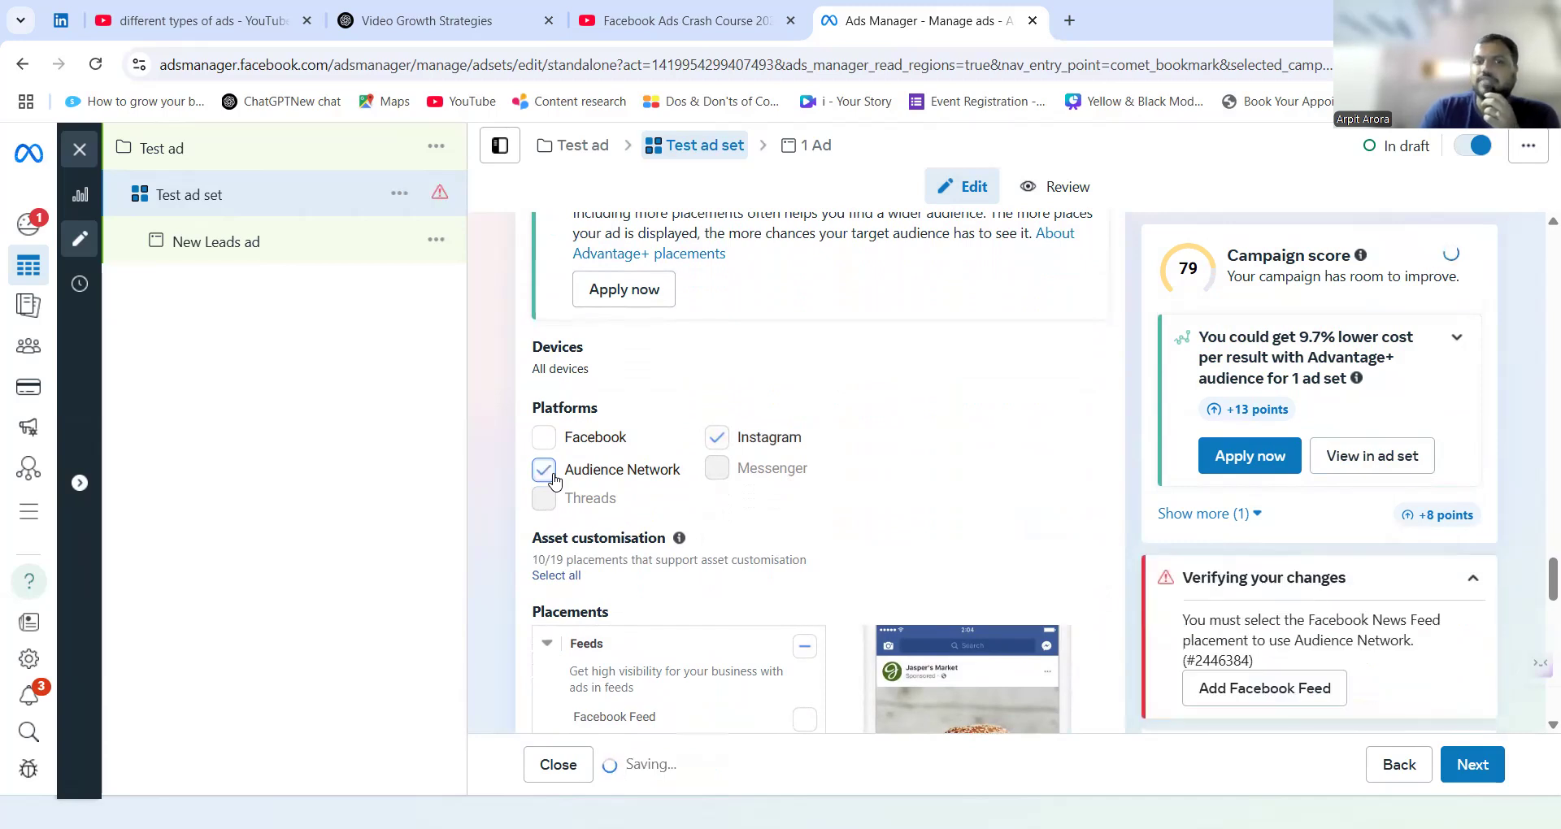
left_click(545, 439)
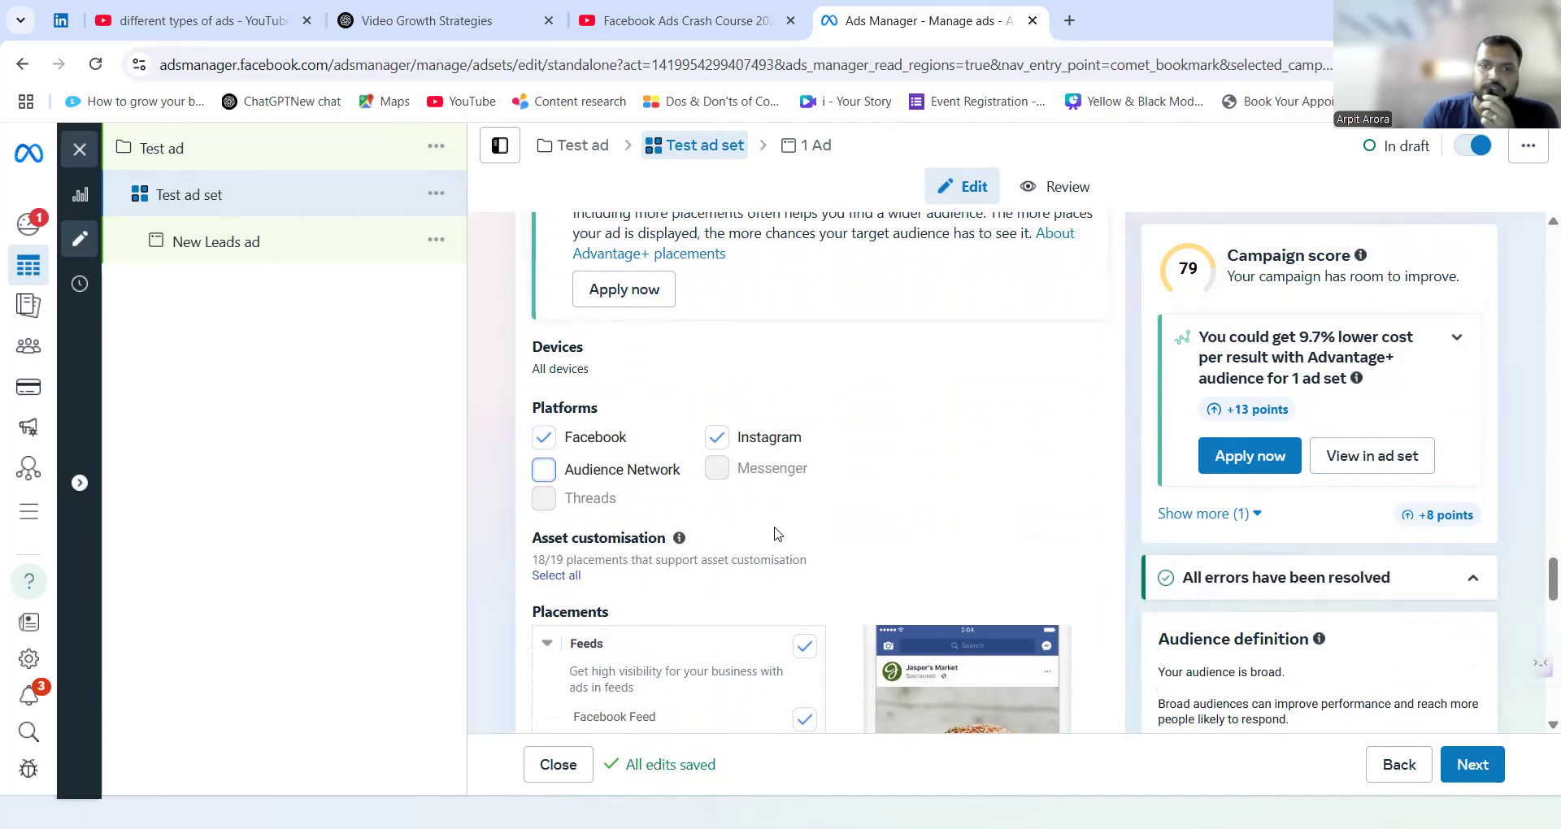
scroll(777, 530, "down", 4)
scroll(777, 534, "down", 10)
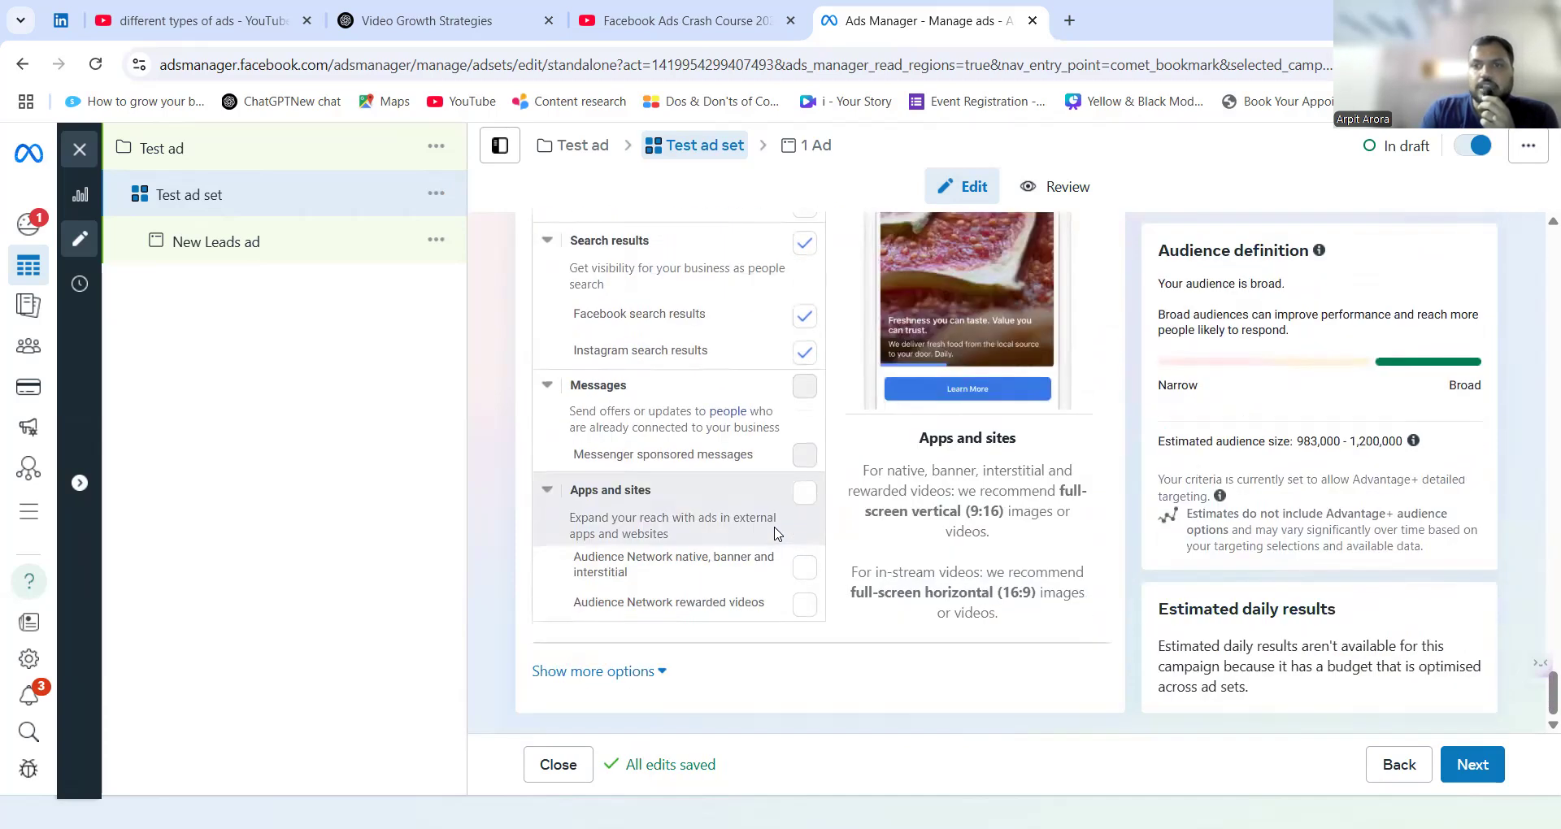
scroll(777, 534, "up", 15)
scroll(921, 508, "up", 3)
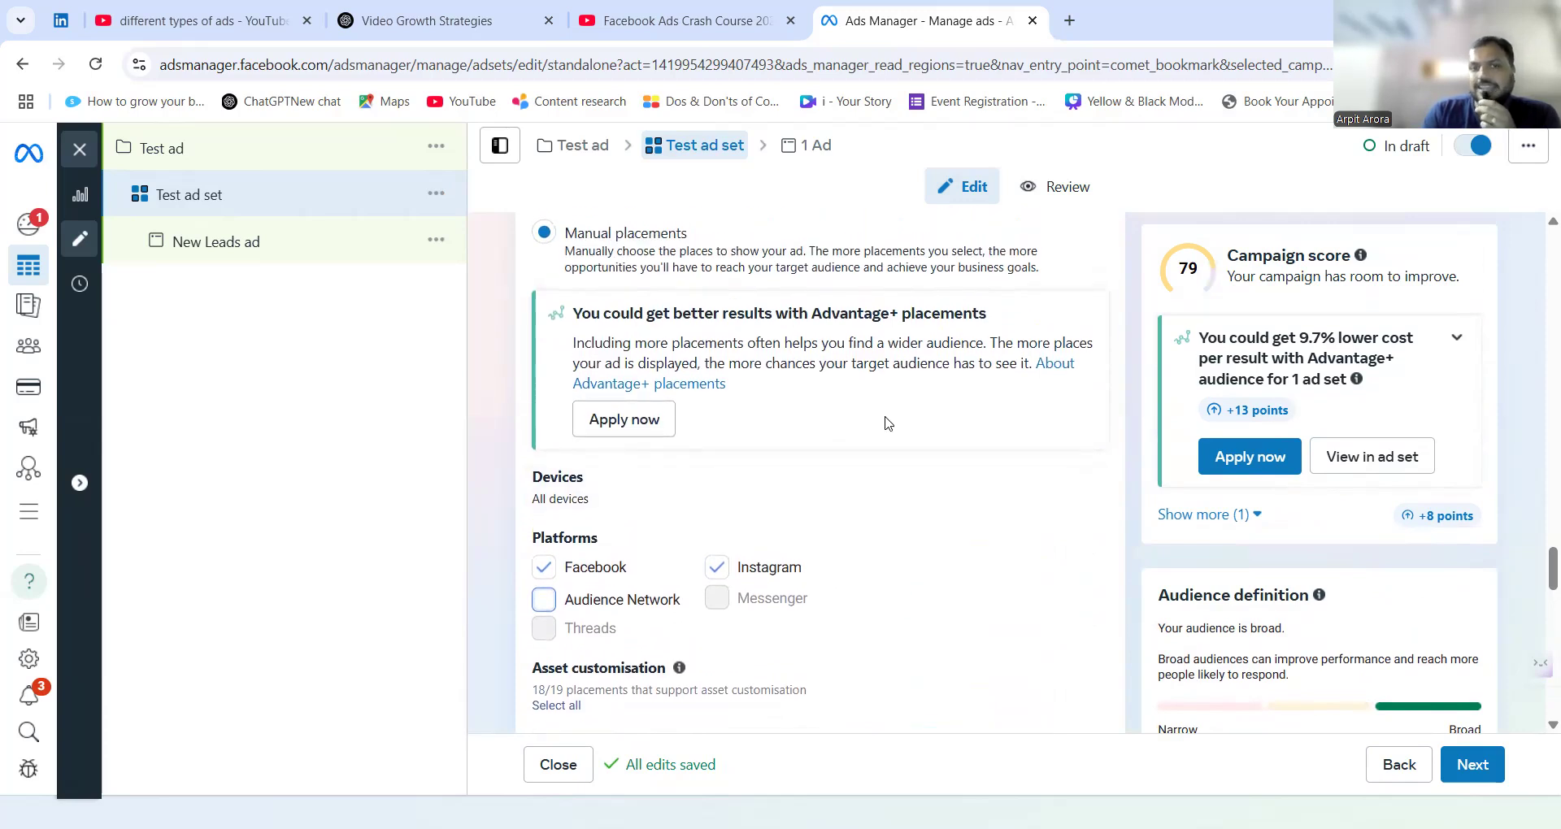
Go to the New Leads ad and examine its name, partnership, identity and ad setup settings.
left_click(807, 145)
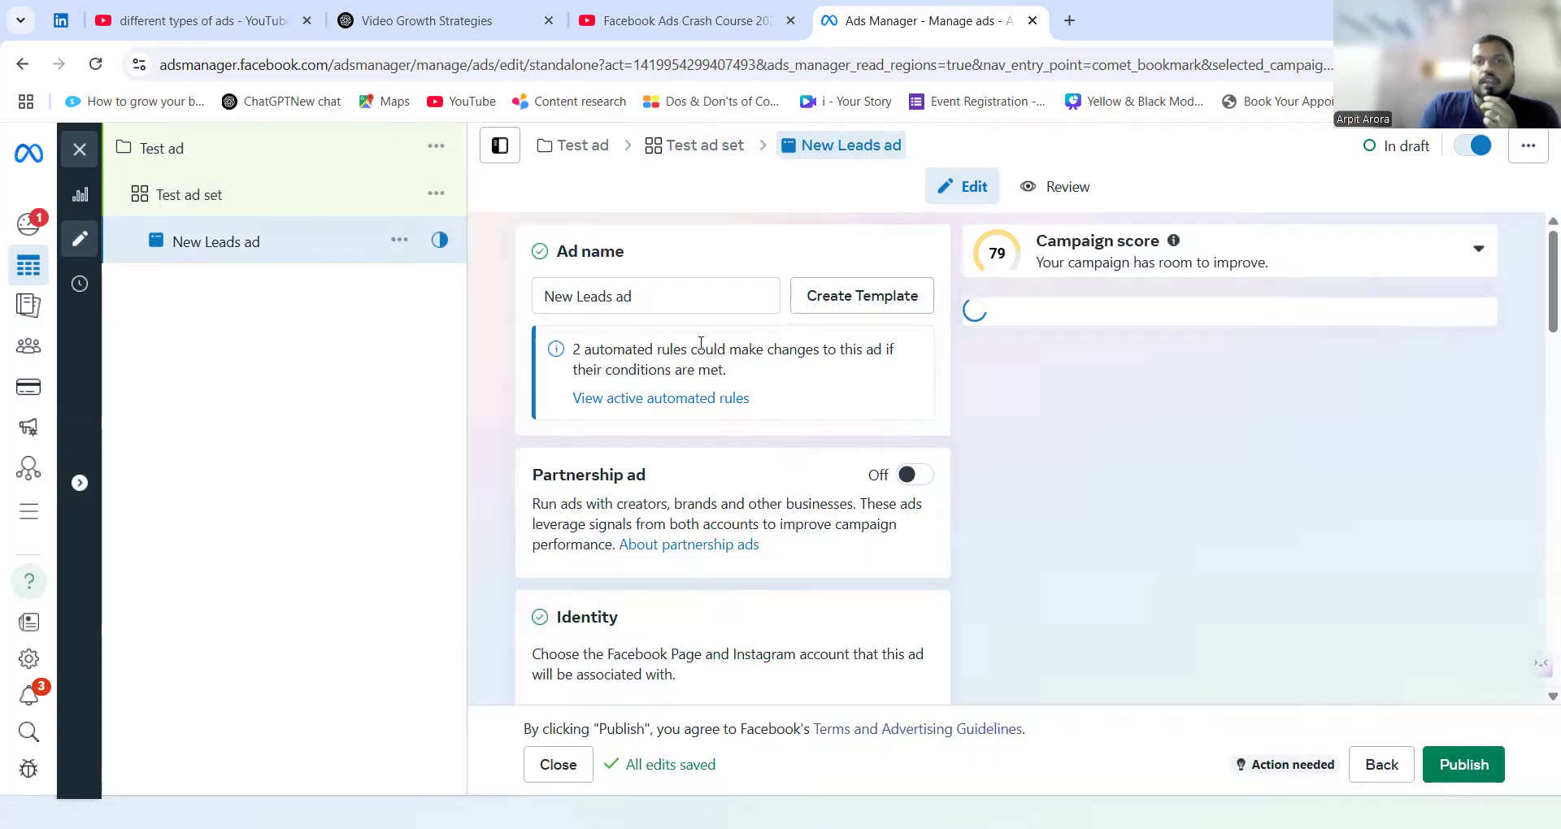
left_click(646, 296)
key("ctrl+a")
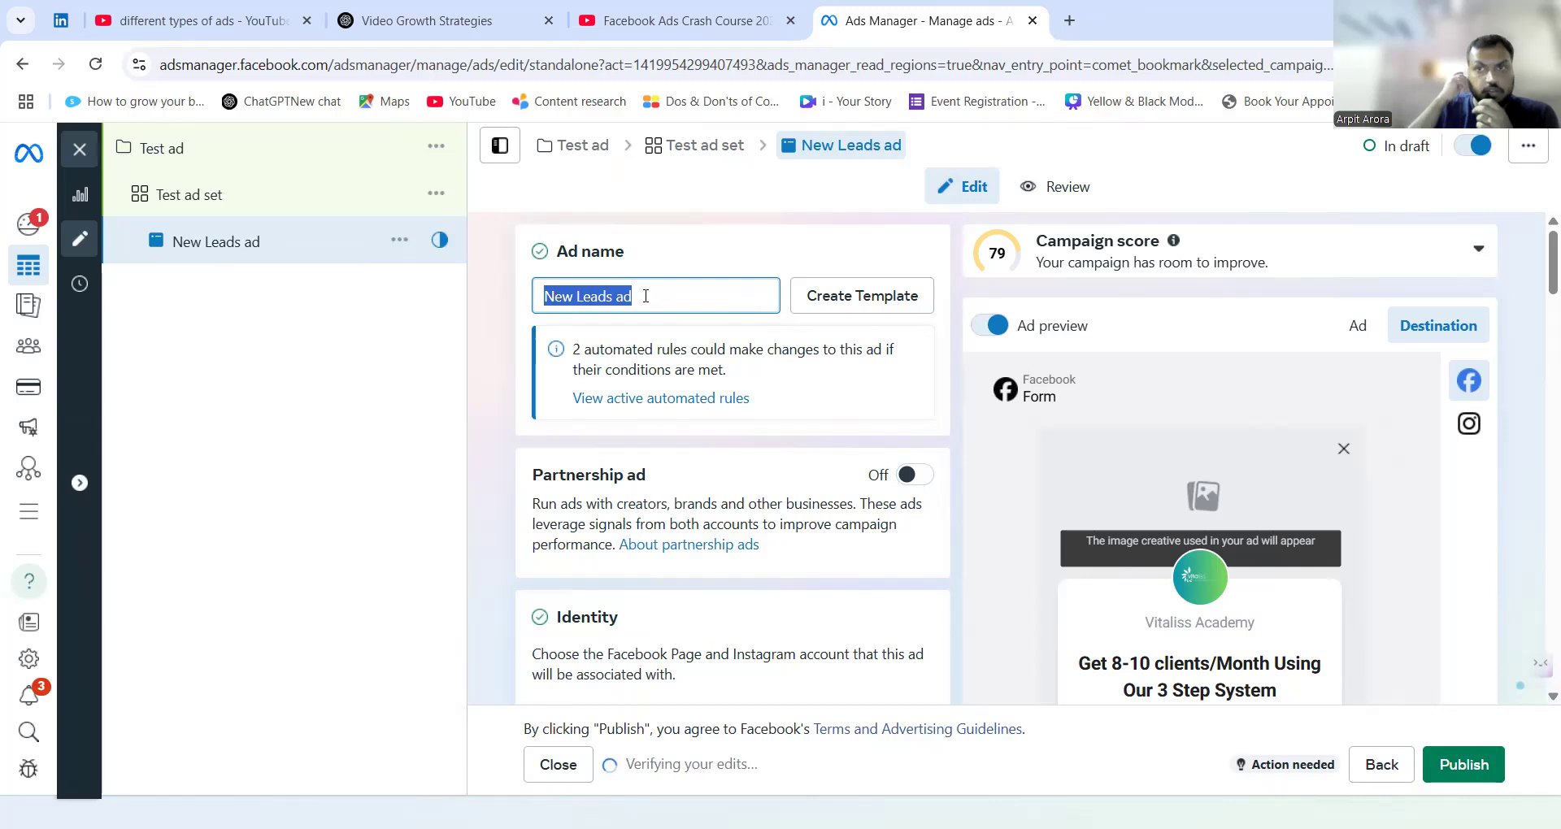
scroll(645, 295, "down", 1)
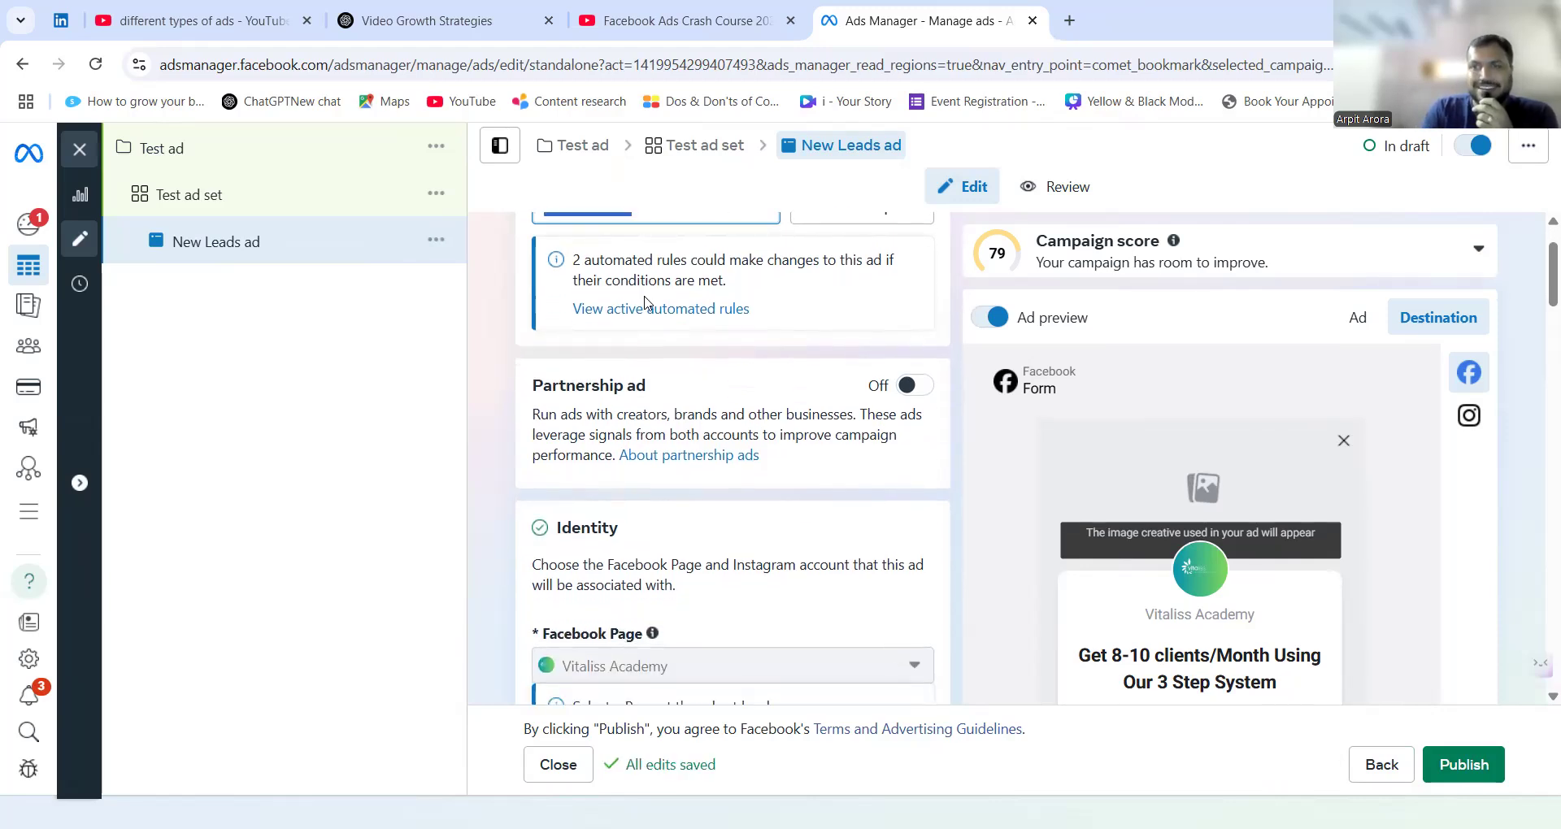
scroll(645, 302, "down", 1)
scroll(645, 302, "down", 4)
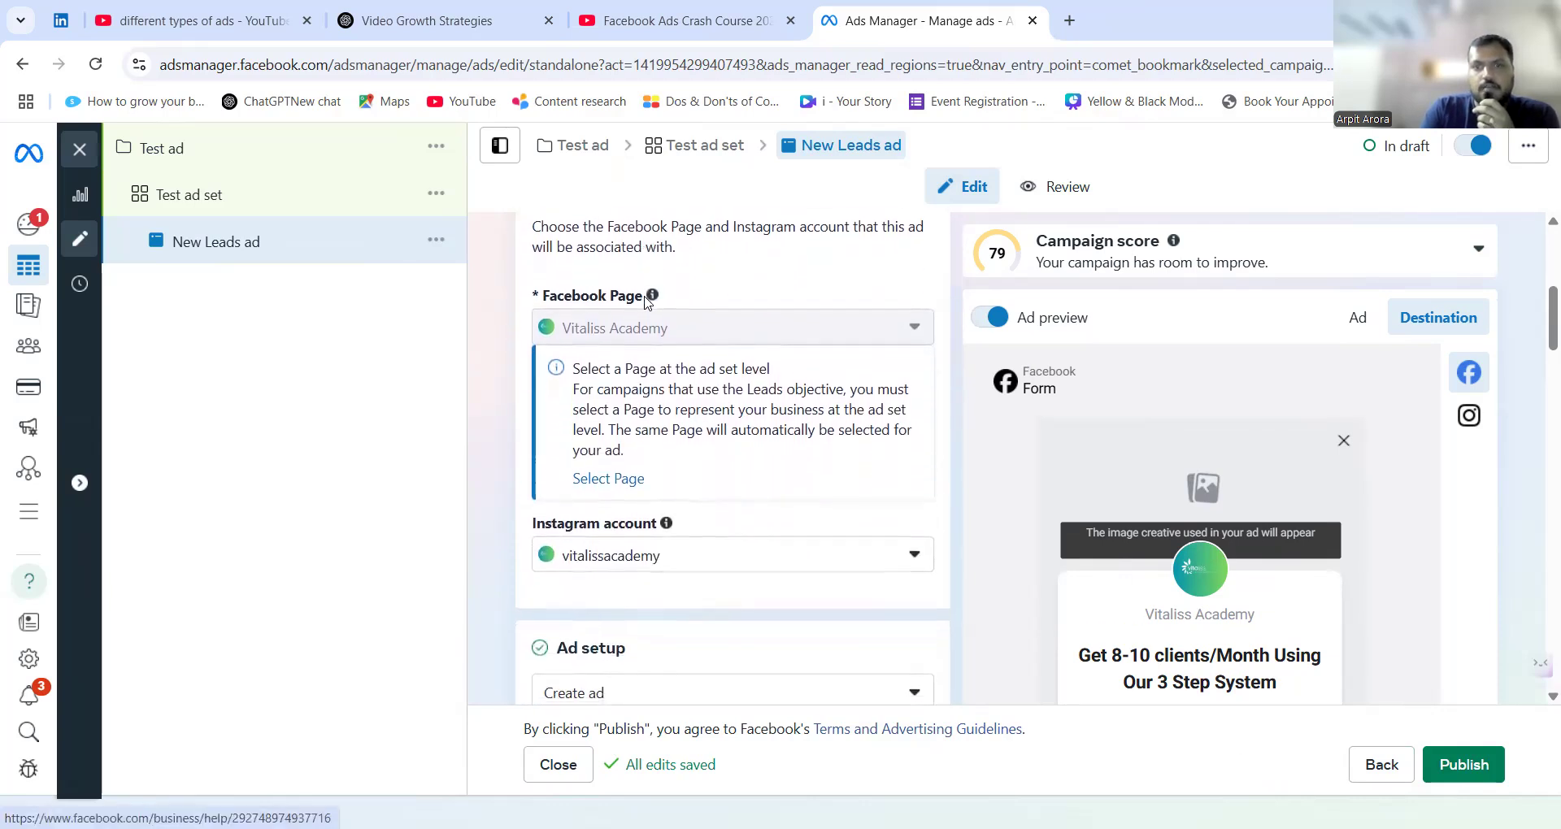
scroll(643, 536, "down", 1)
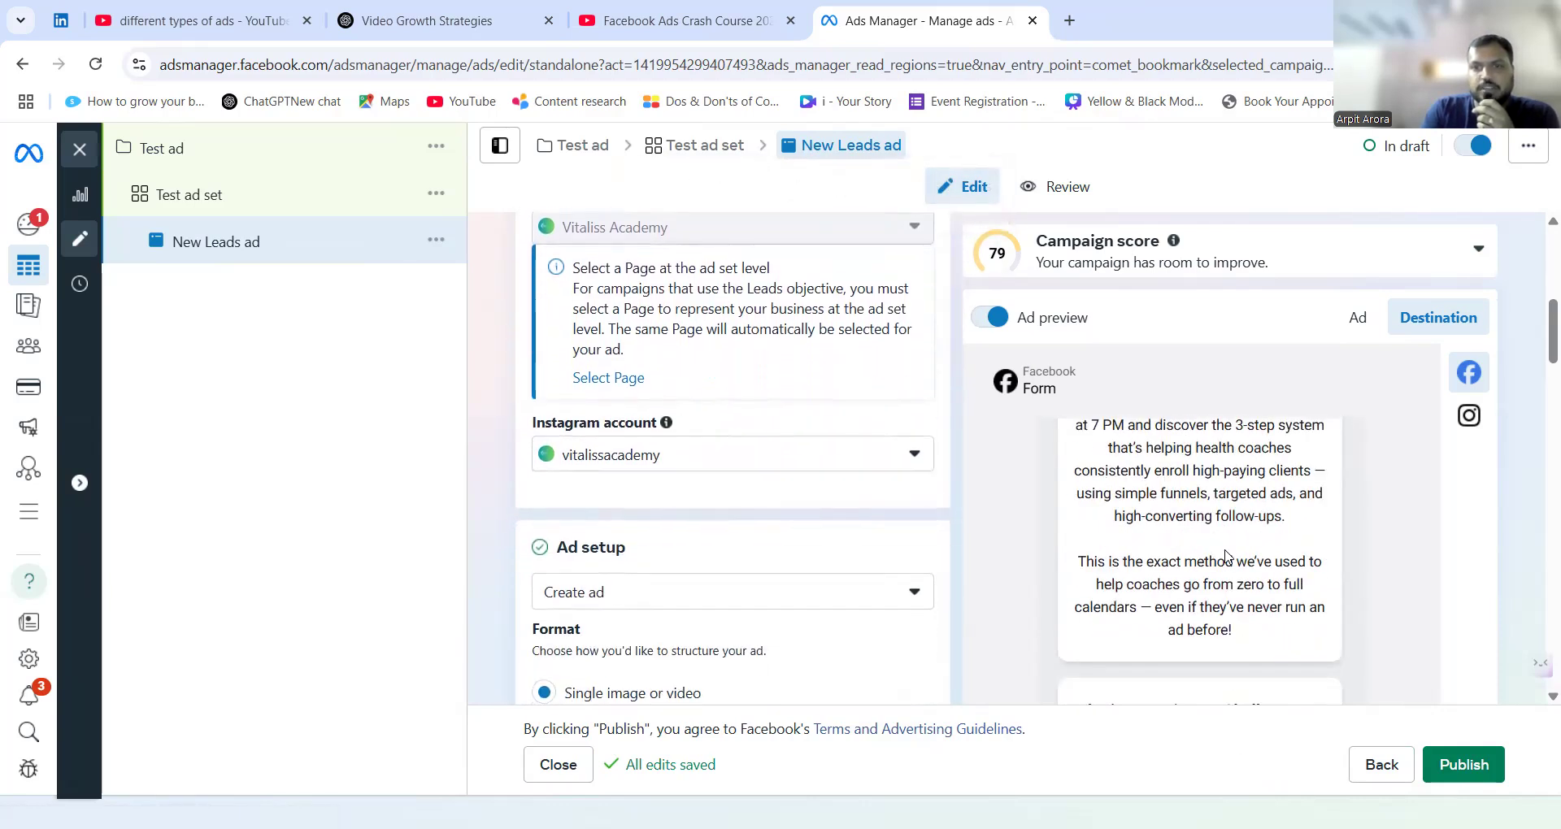
Examine the ad's name, identity, single image or video format, multi-advertiser option and instant form destination.
scroll(642, 538, "up", 6)
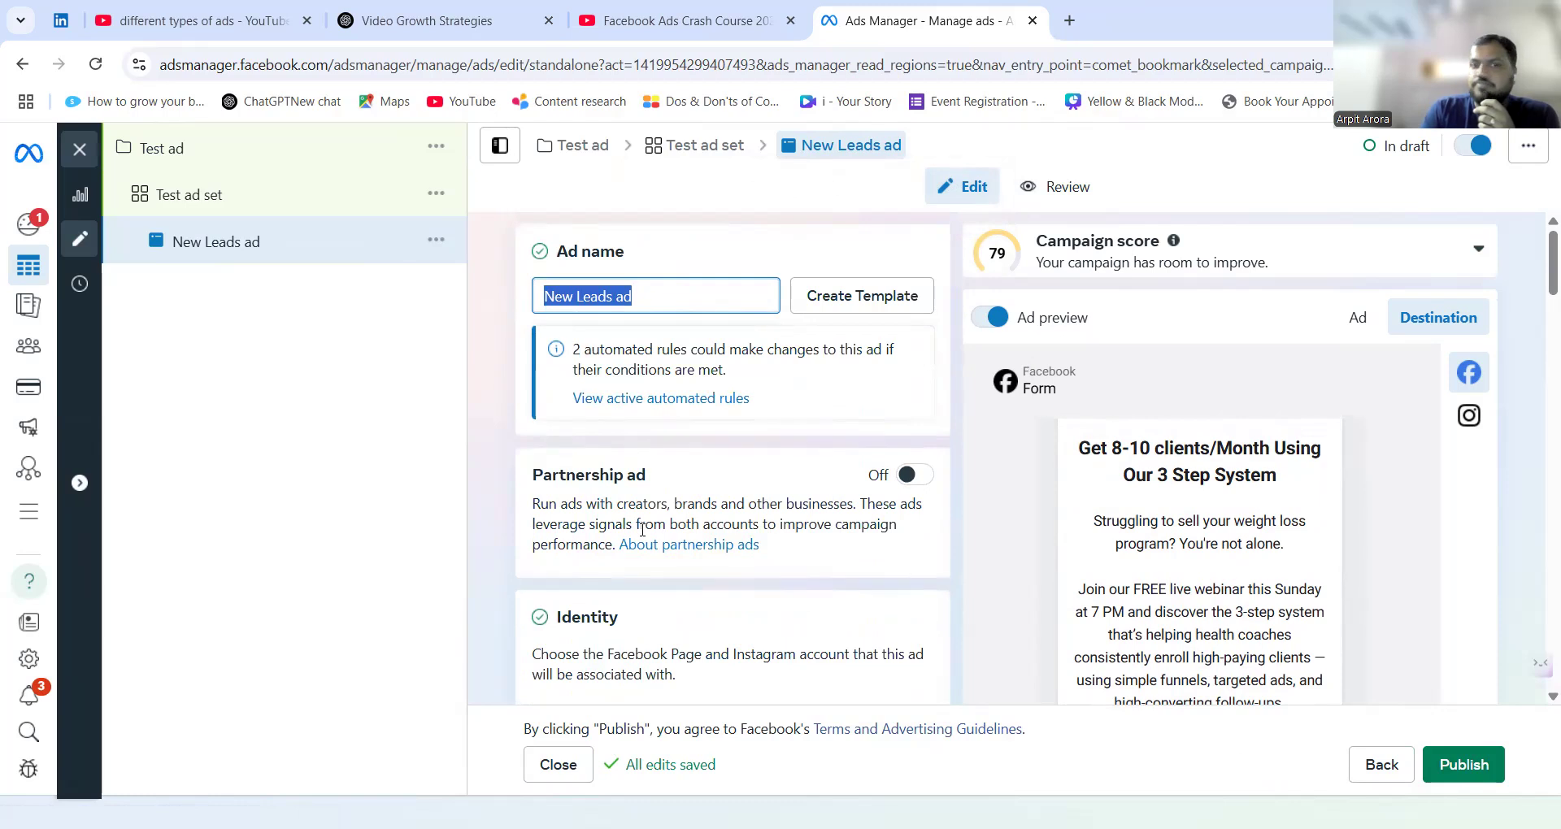
scroll(642, 529, "down", 3)
scroll(651, 518, "down", 4)
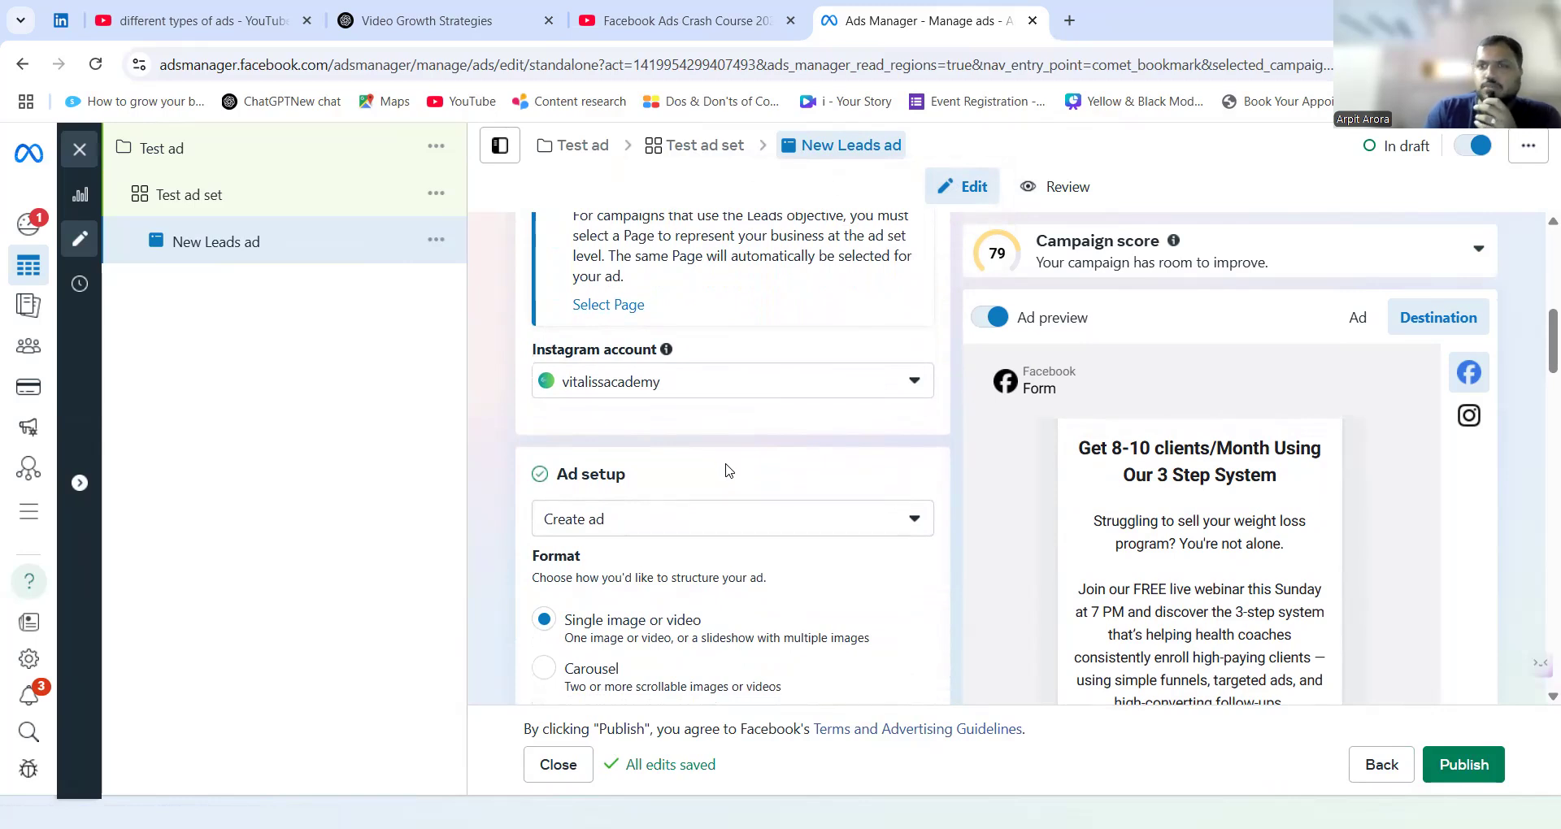
scroll(704, 380, "up", 2)
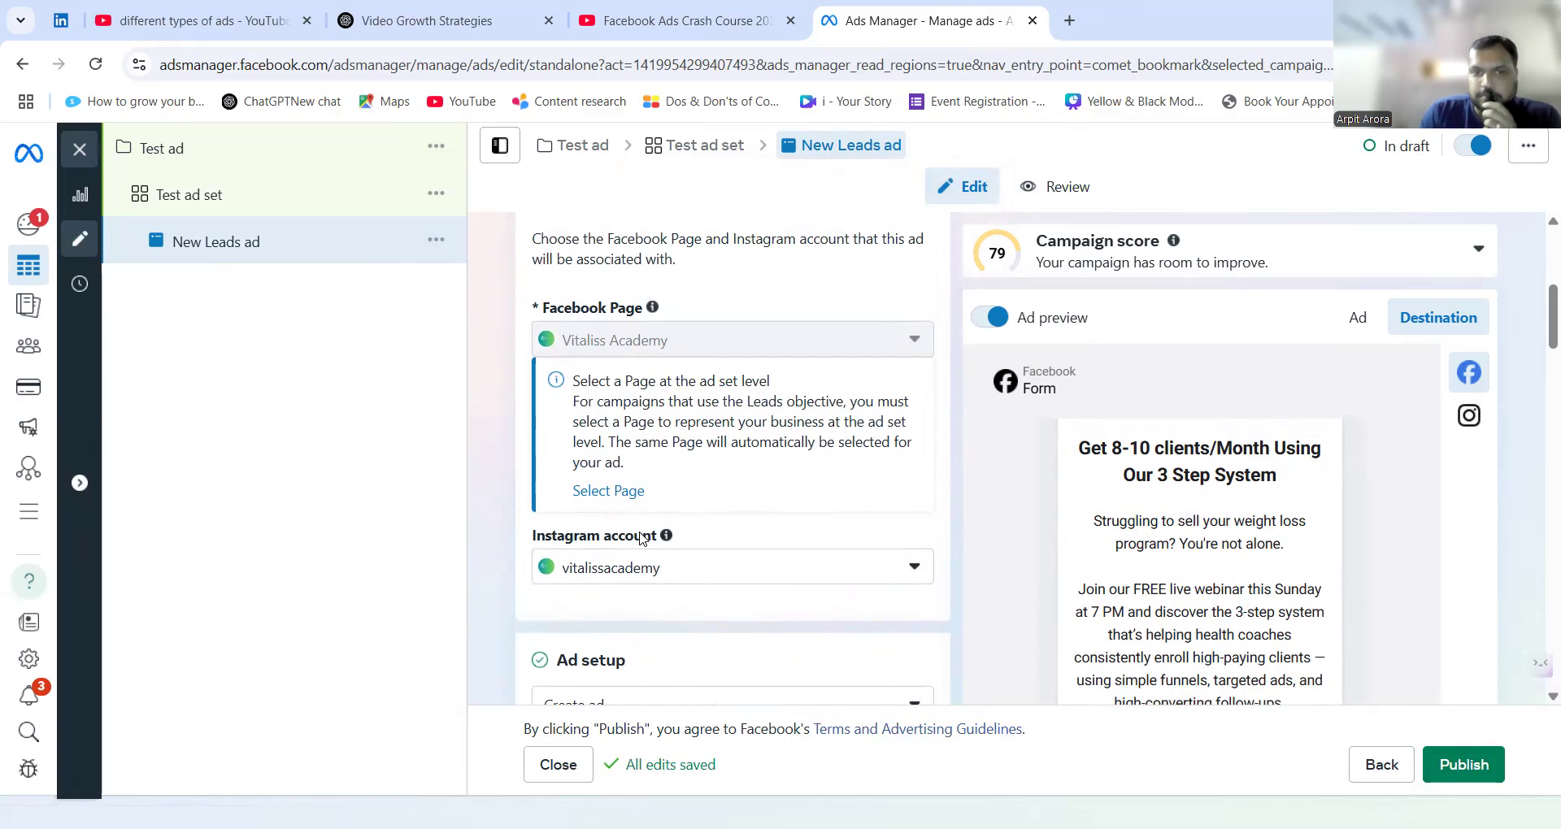
scroll(640, 538, "down", 2)
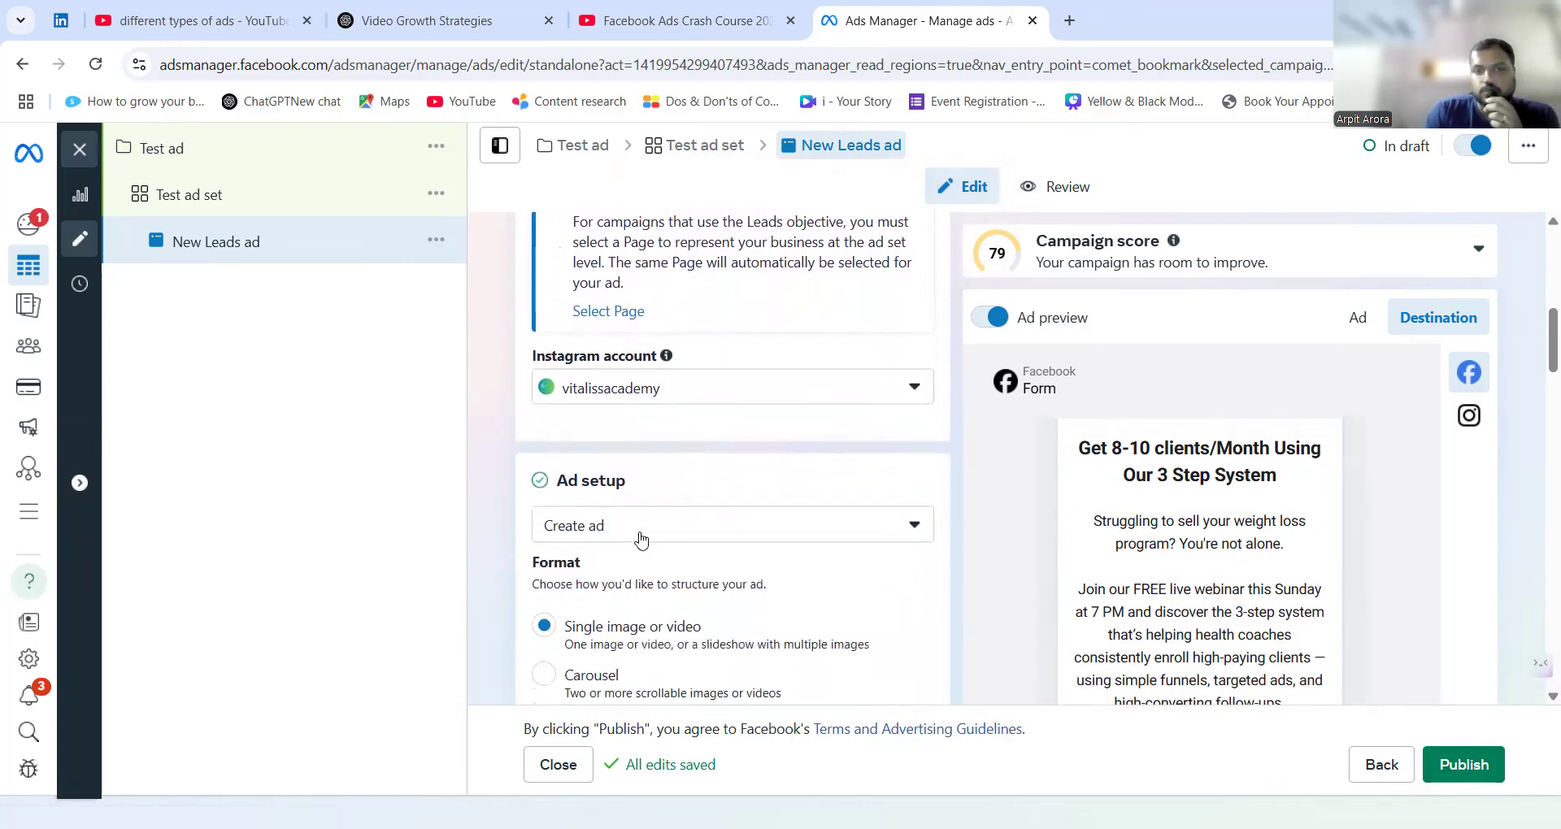
scroll(641, 538, "down", 4)
scroll(640, 538, "down", 4)
scroll(641, 538, "up", 5)
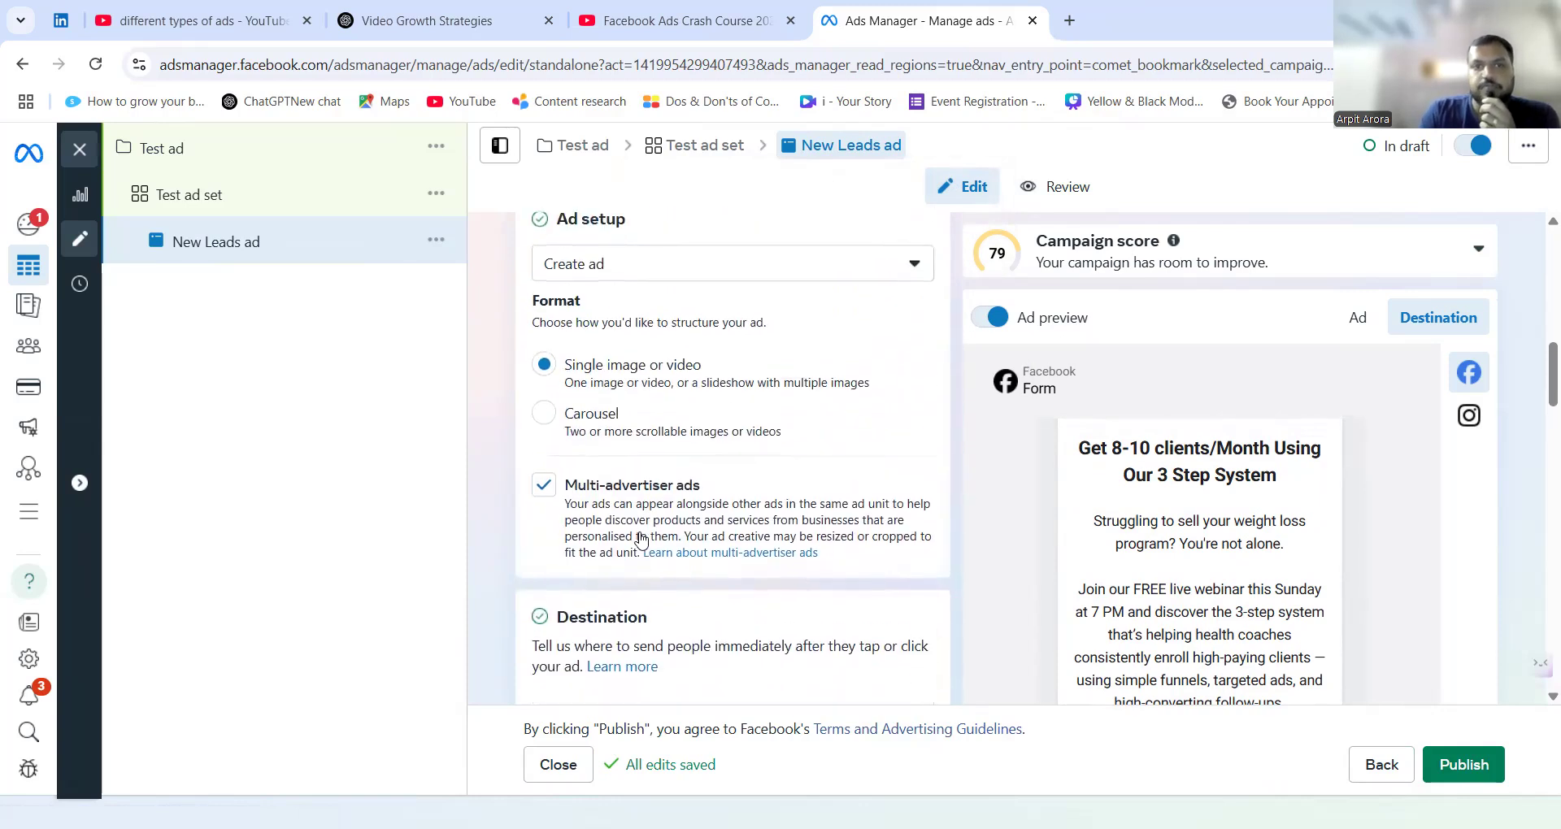
scroll(666, 474, "up", 2)
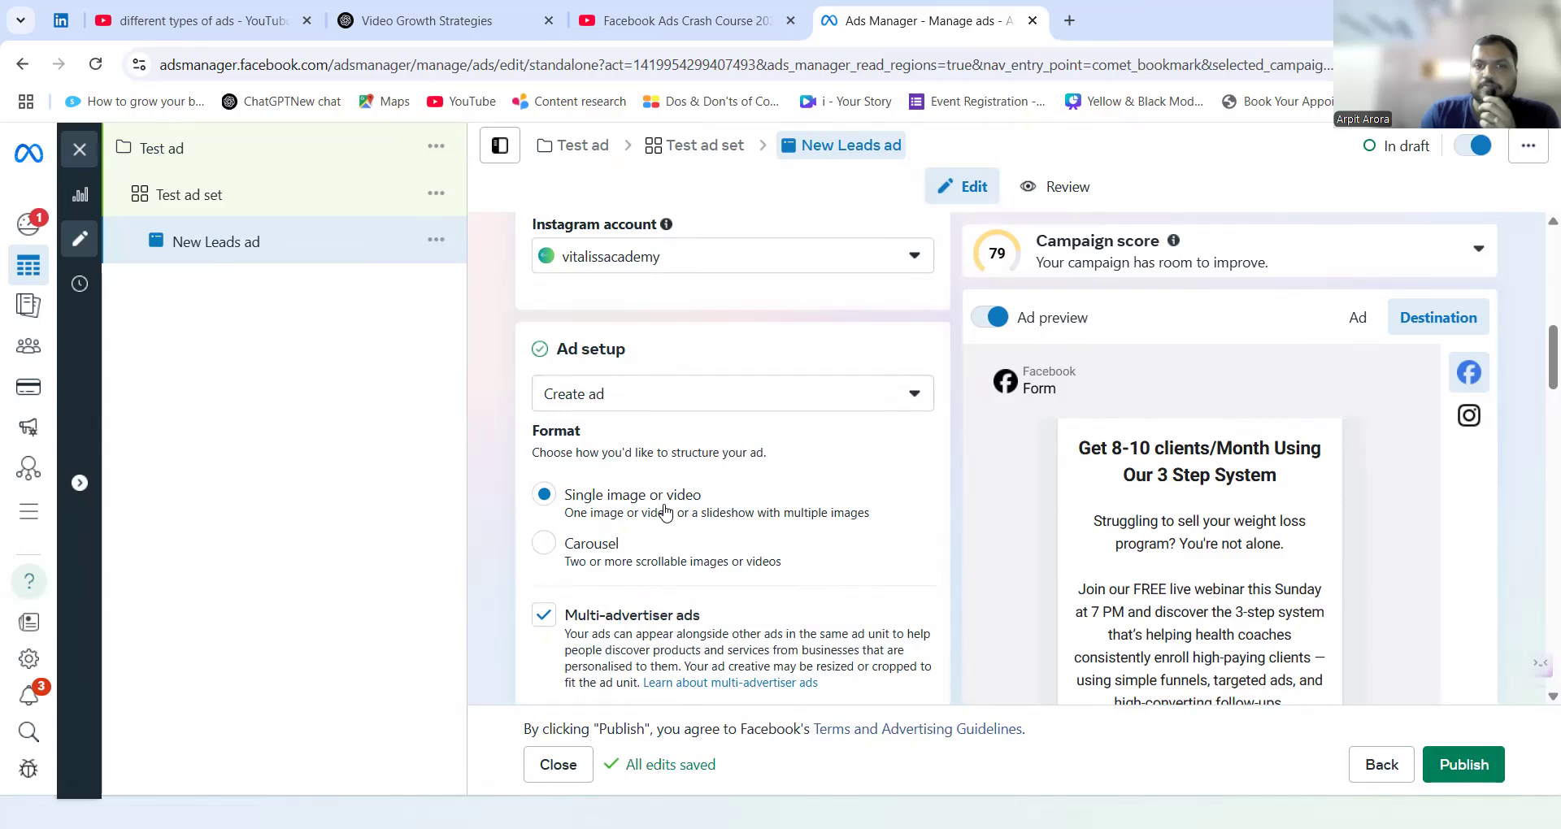
scroll(655, 530, "down", 1)
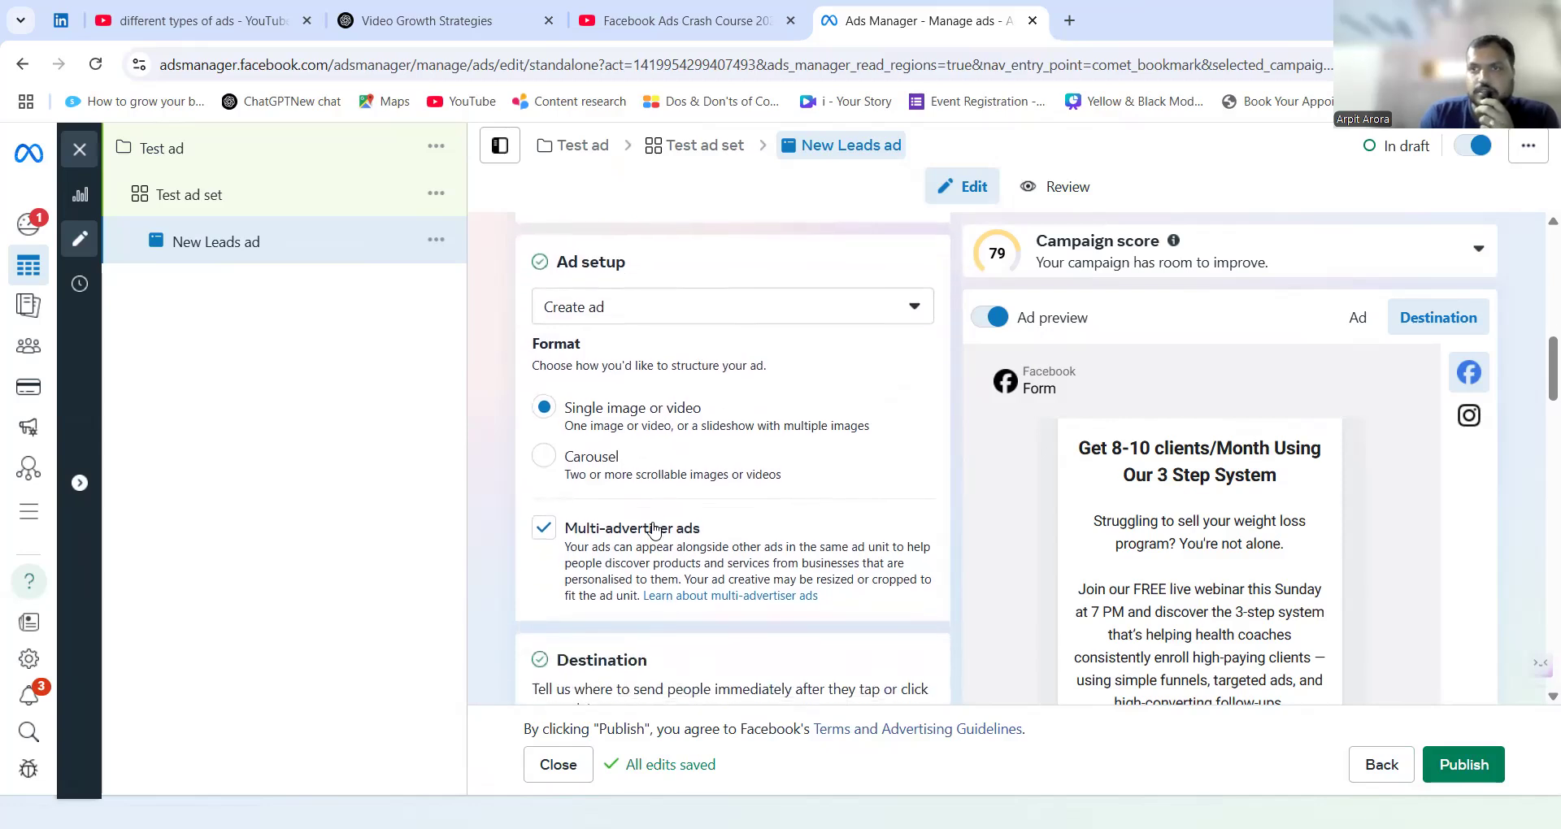
scroll(654, 530, "down", 1)
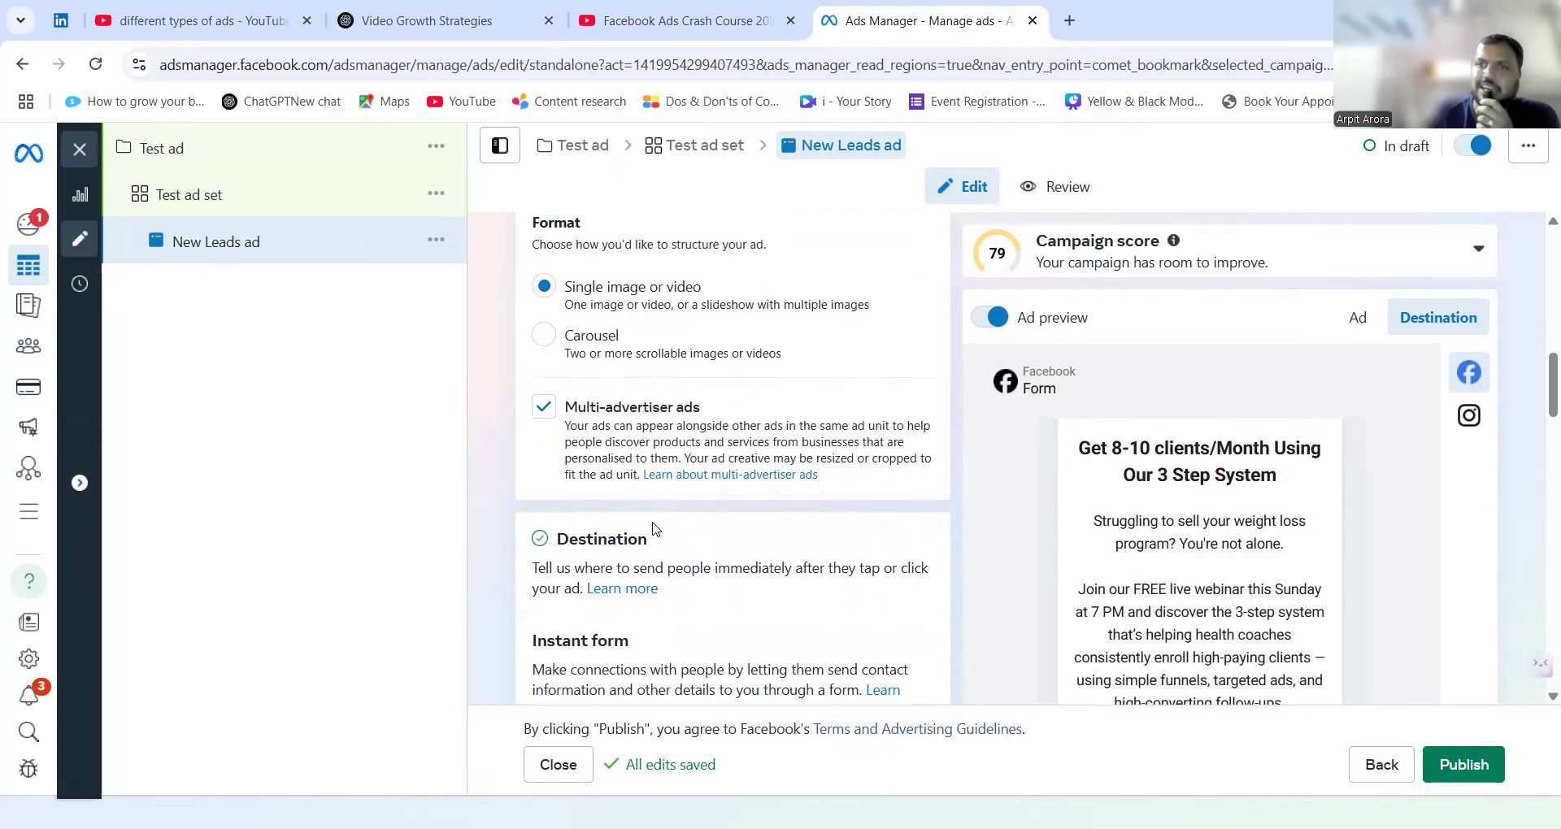
scroll(654, 530, "down", 3)
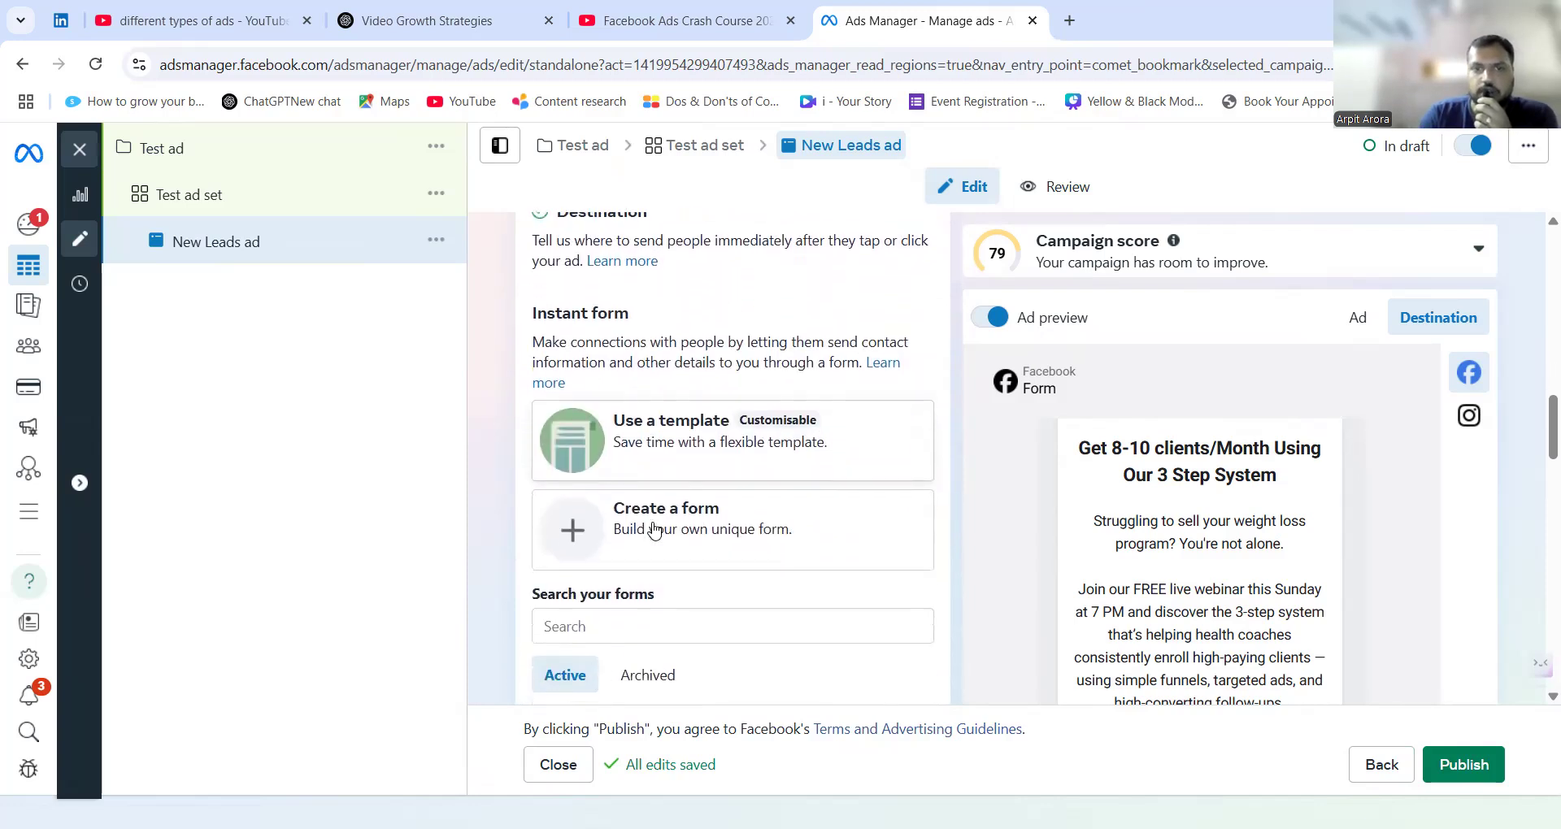
Start a new instant form and examine its form type, intro and suggested question settings.
left_click(670, 511)
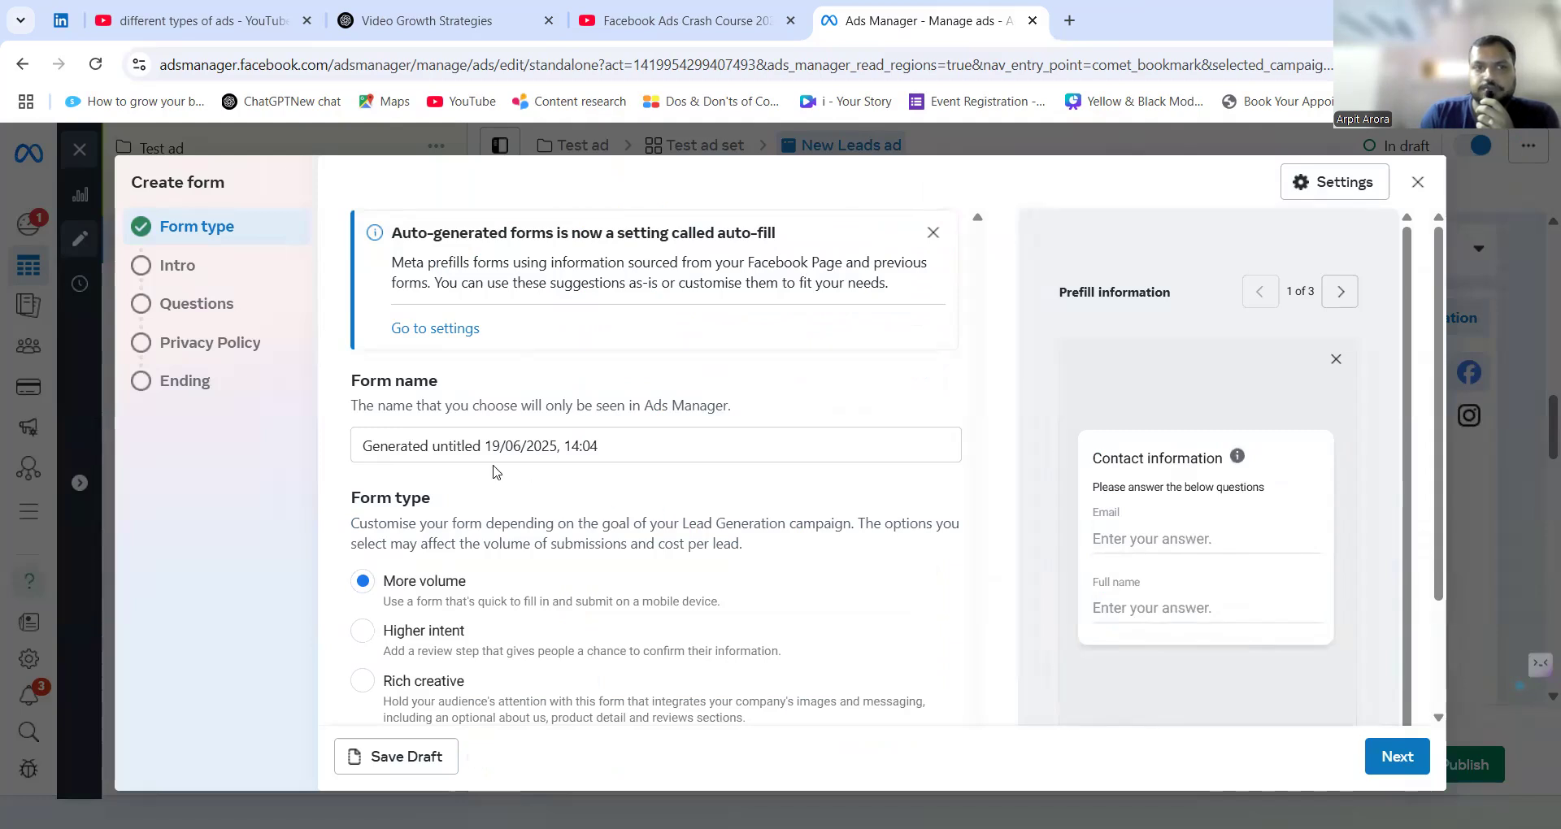
scroll(494, 472, "down", 2)
left_click(221, 268)
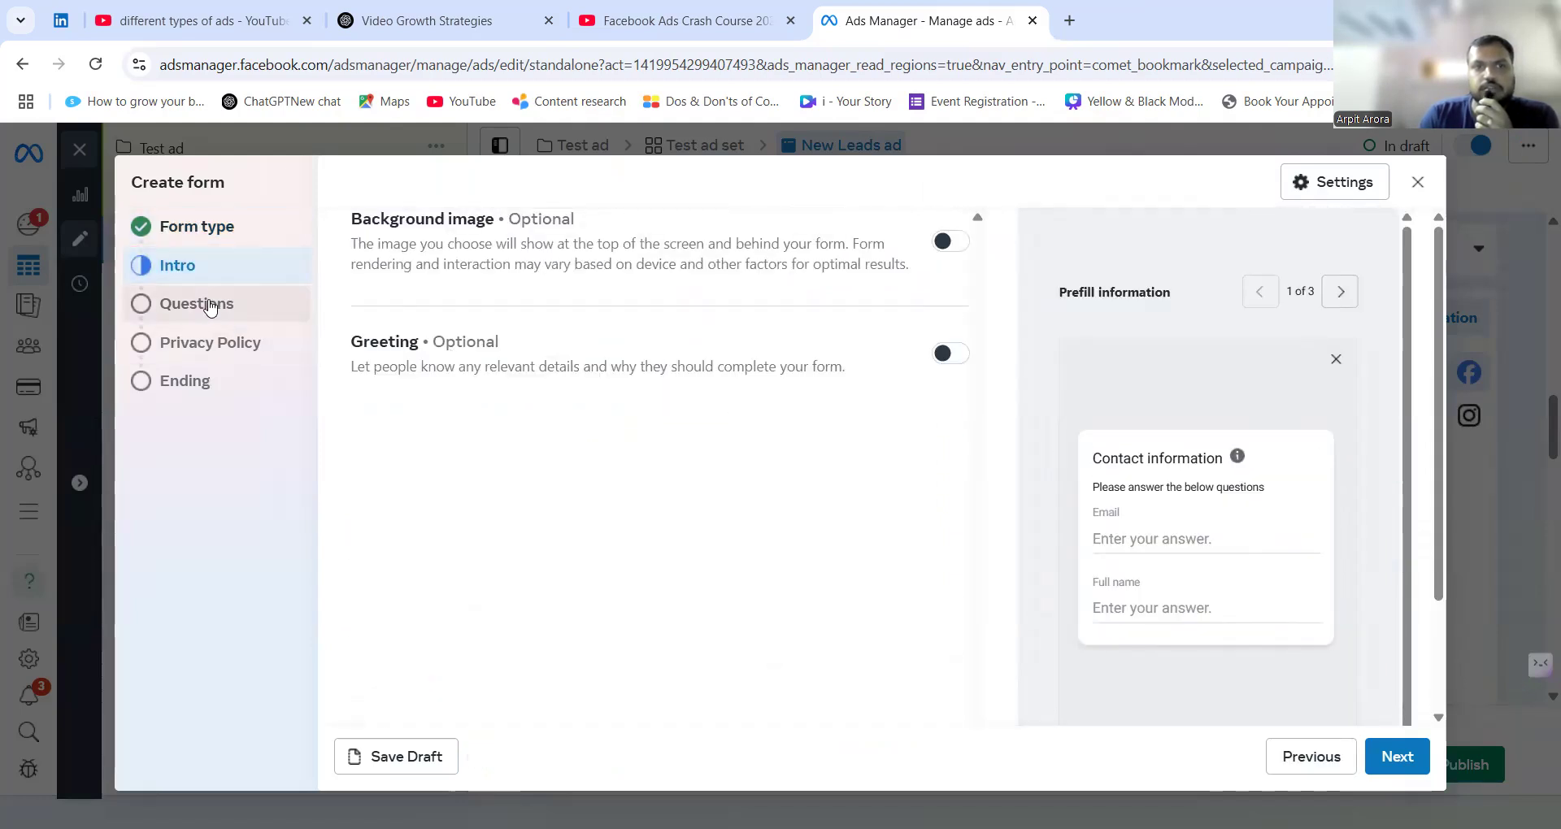
left_click(159, 303)
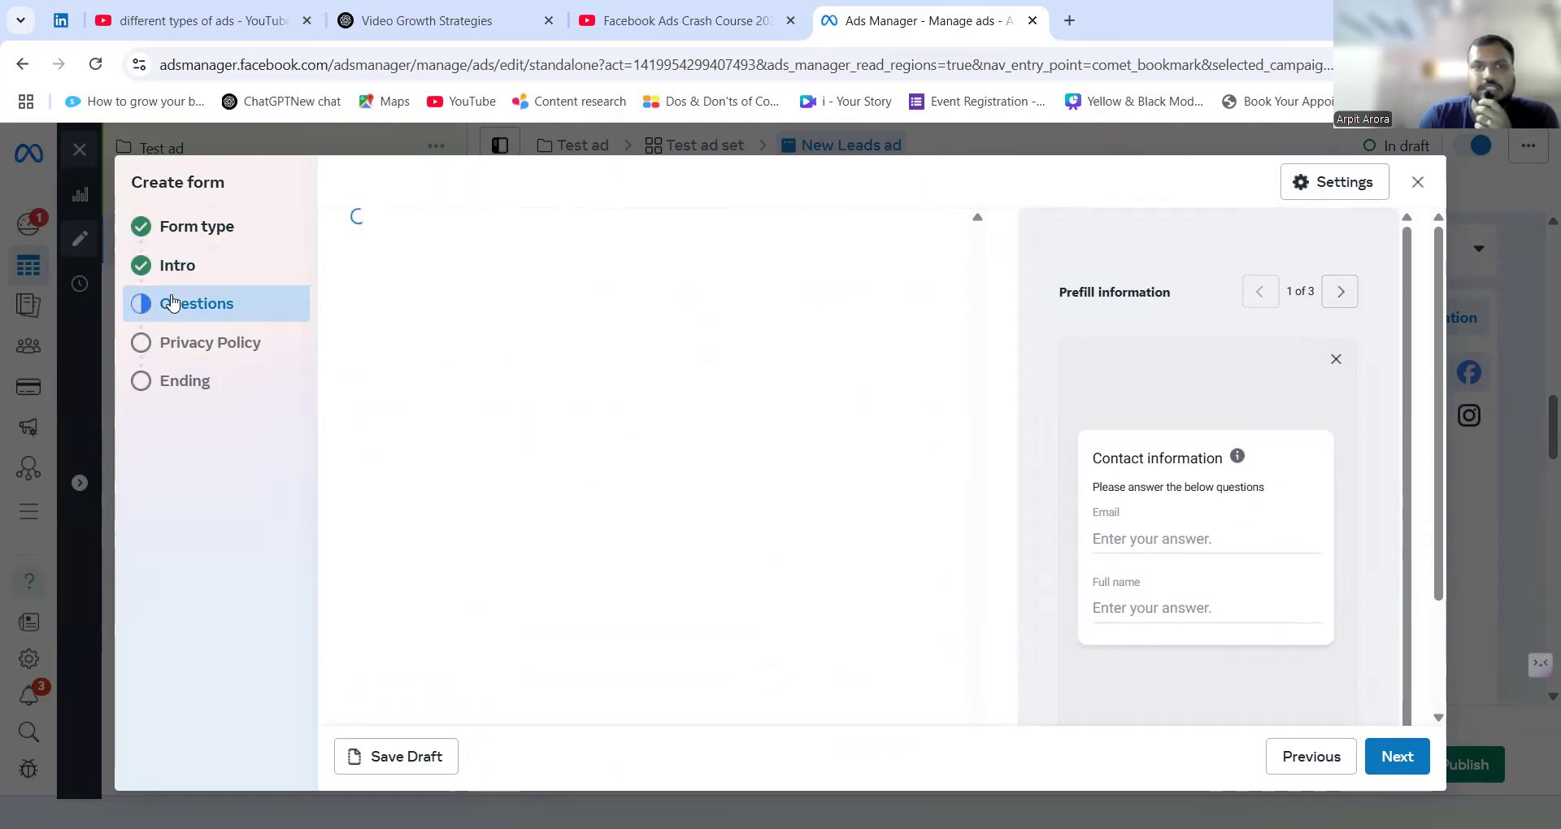
scroll(501, 465, "down", 2)
scroll(500, 464, "down", 1)
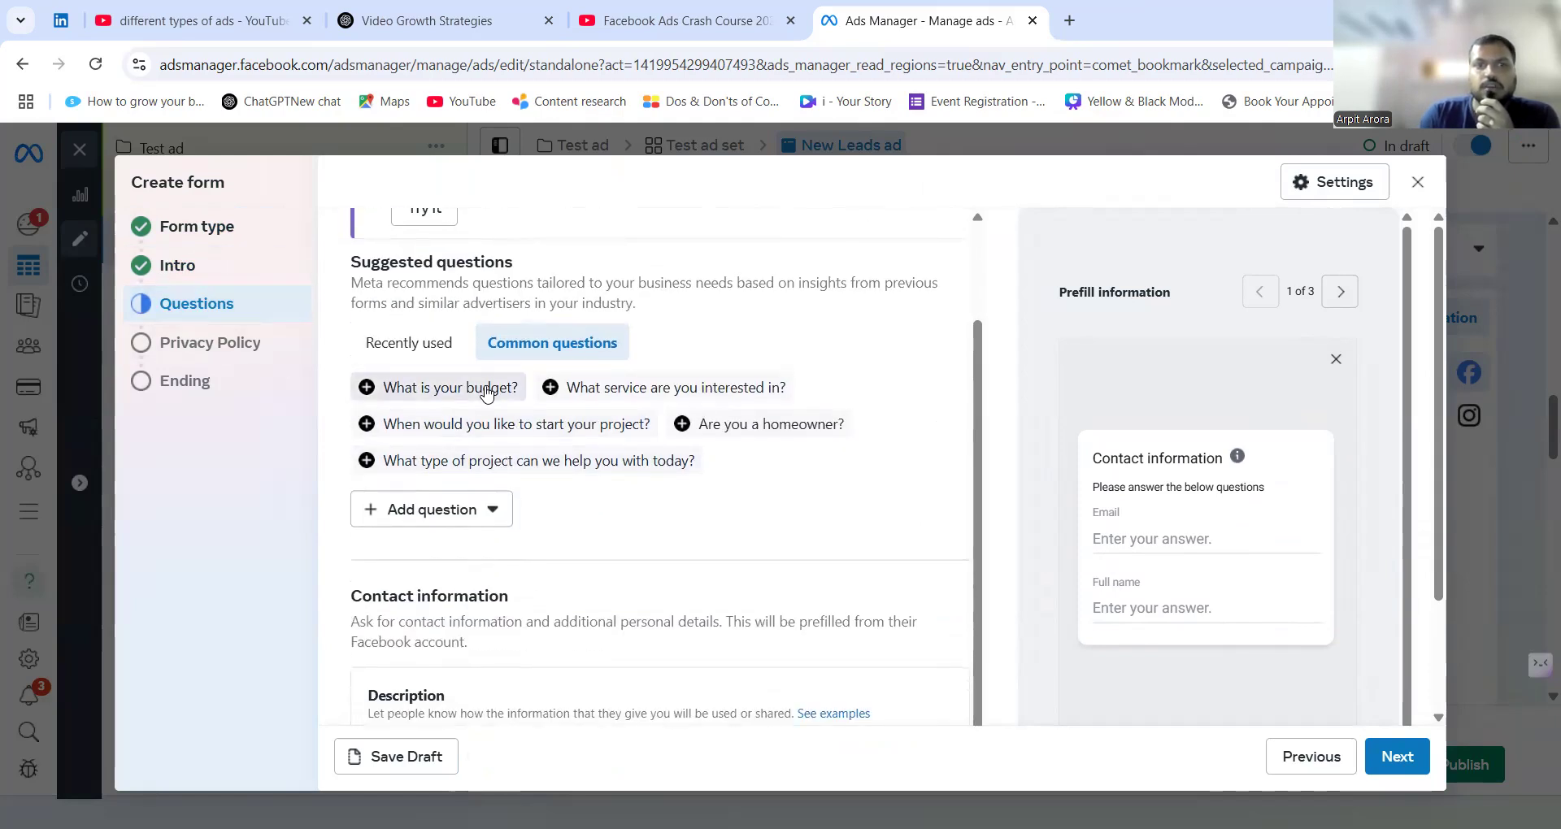
scroll(506, 479, "up", 2)
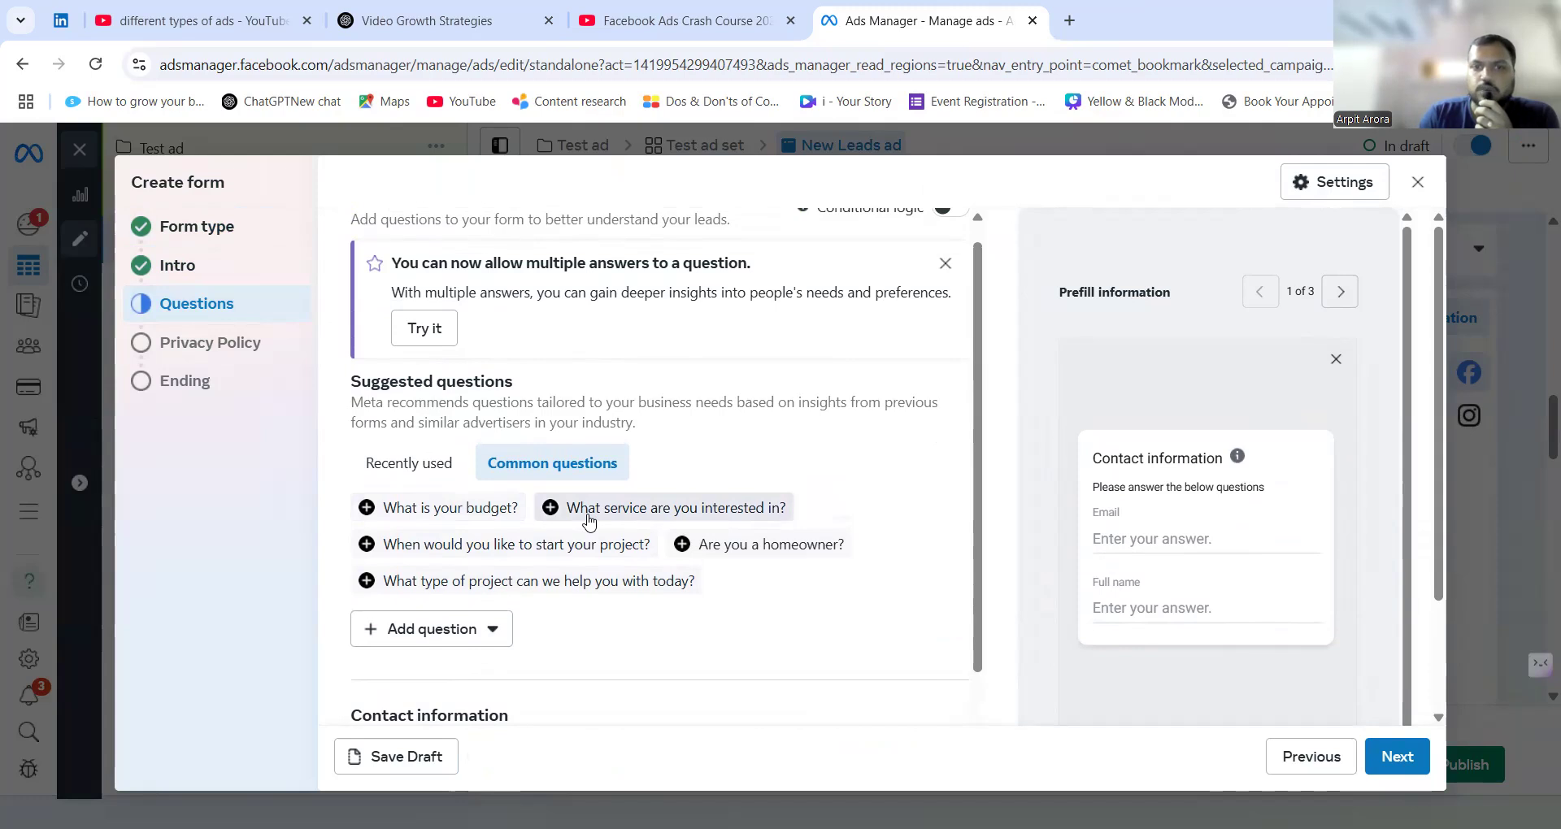
Add Phone number to the contact information requested by the new form.
scroll(589, 521, "down", 5)
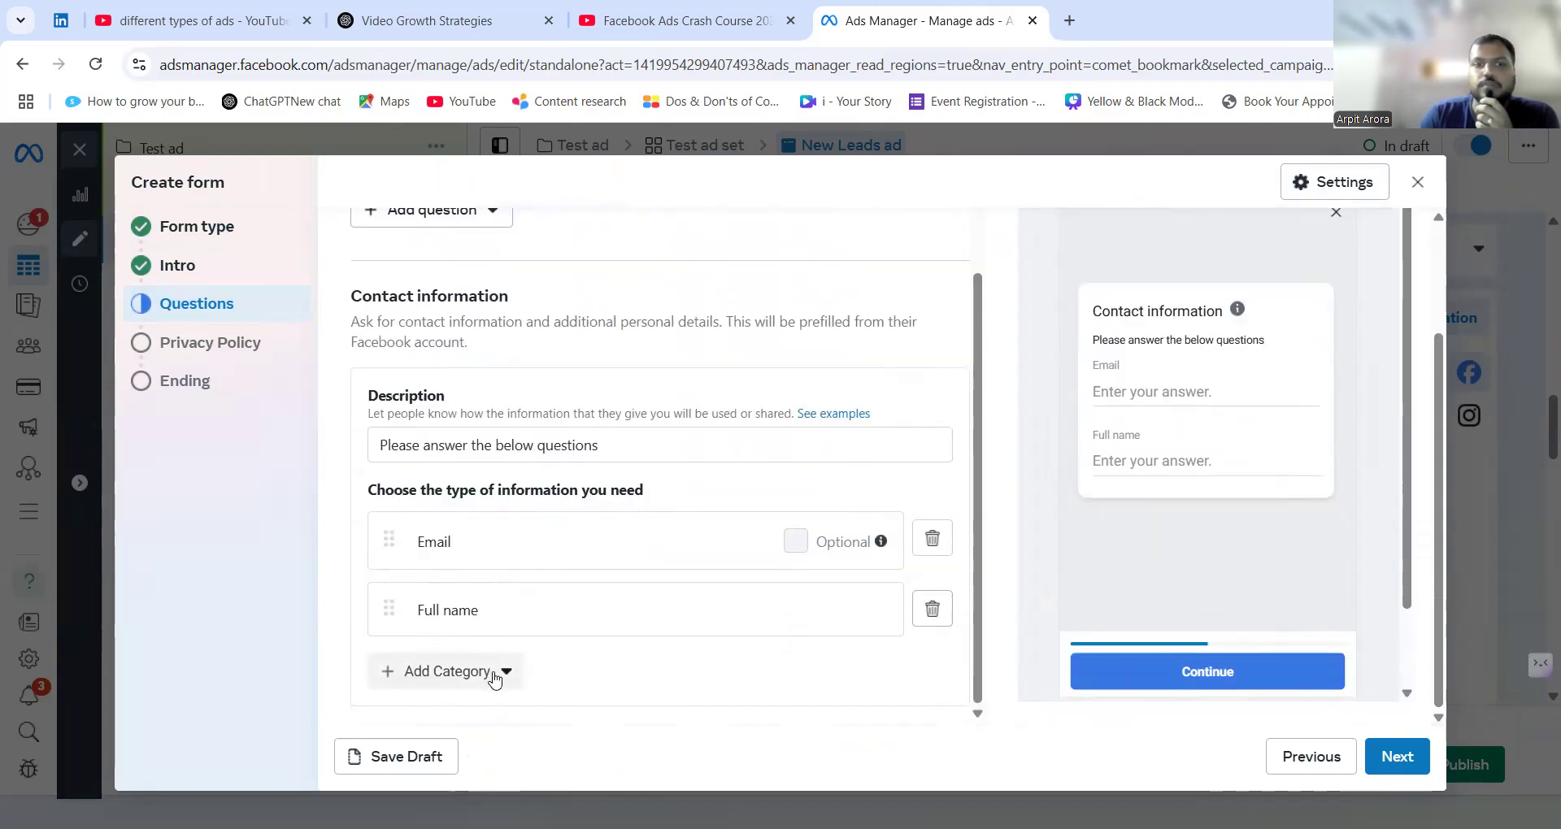
left_click(494, 675)
mouse_move(496, 508)
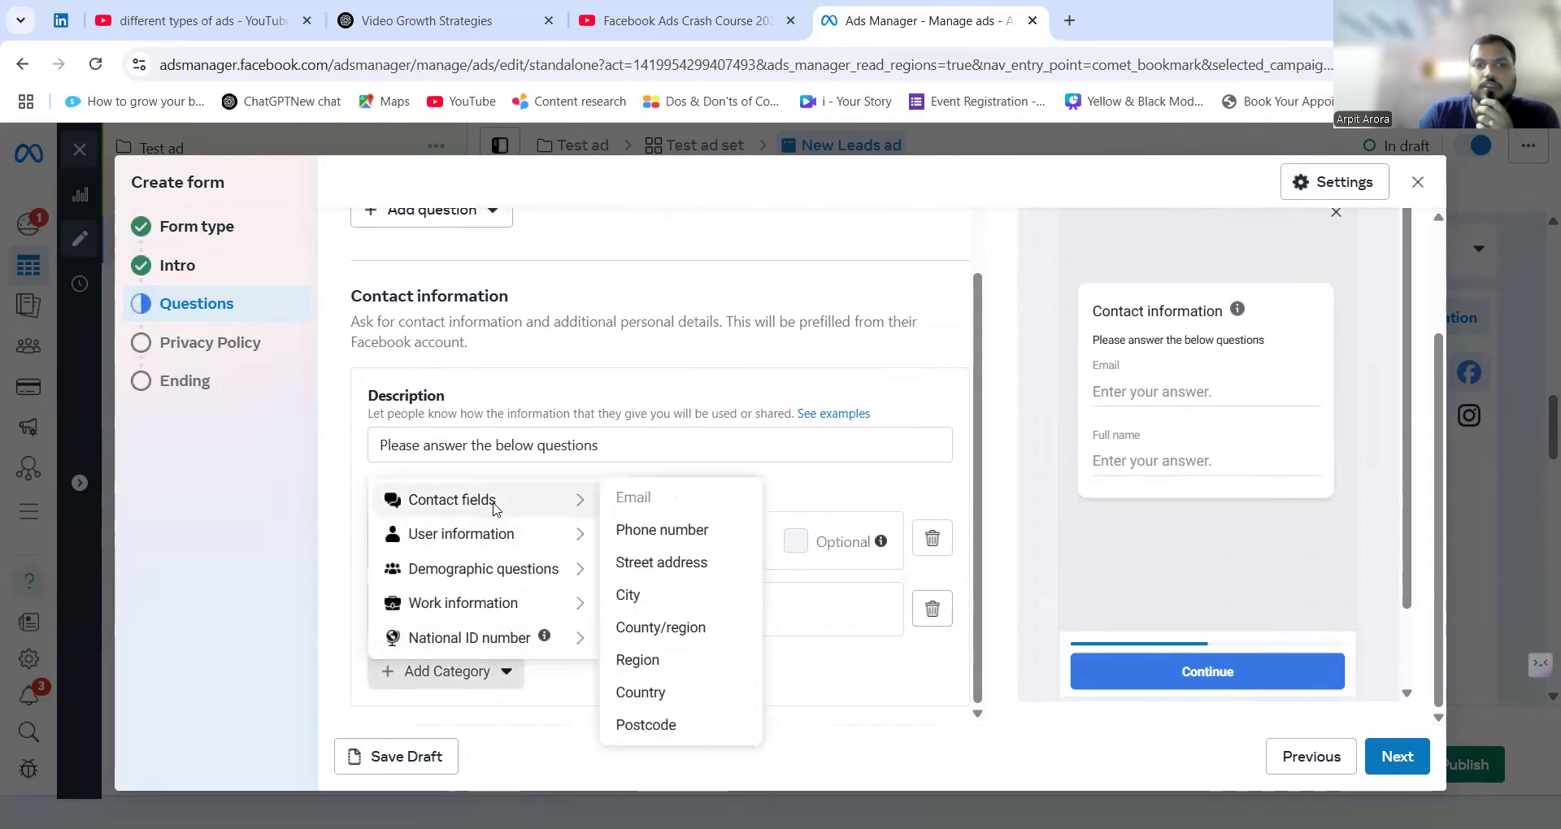
left_click(638, 531)
scroll(558, 631, "down", 1)
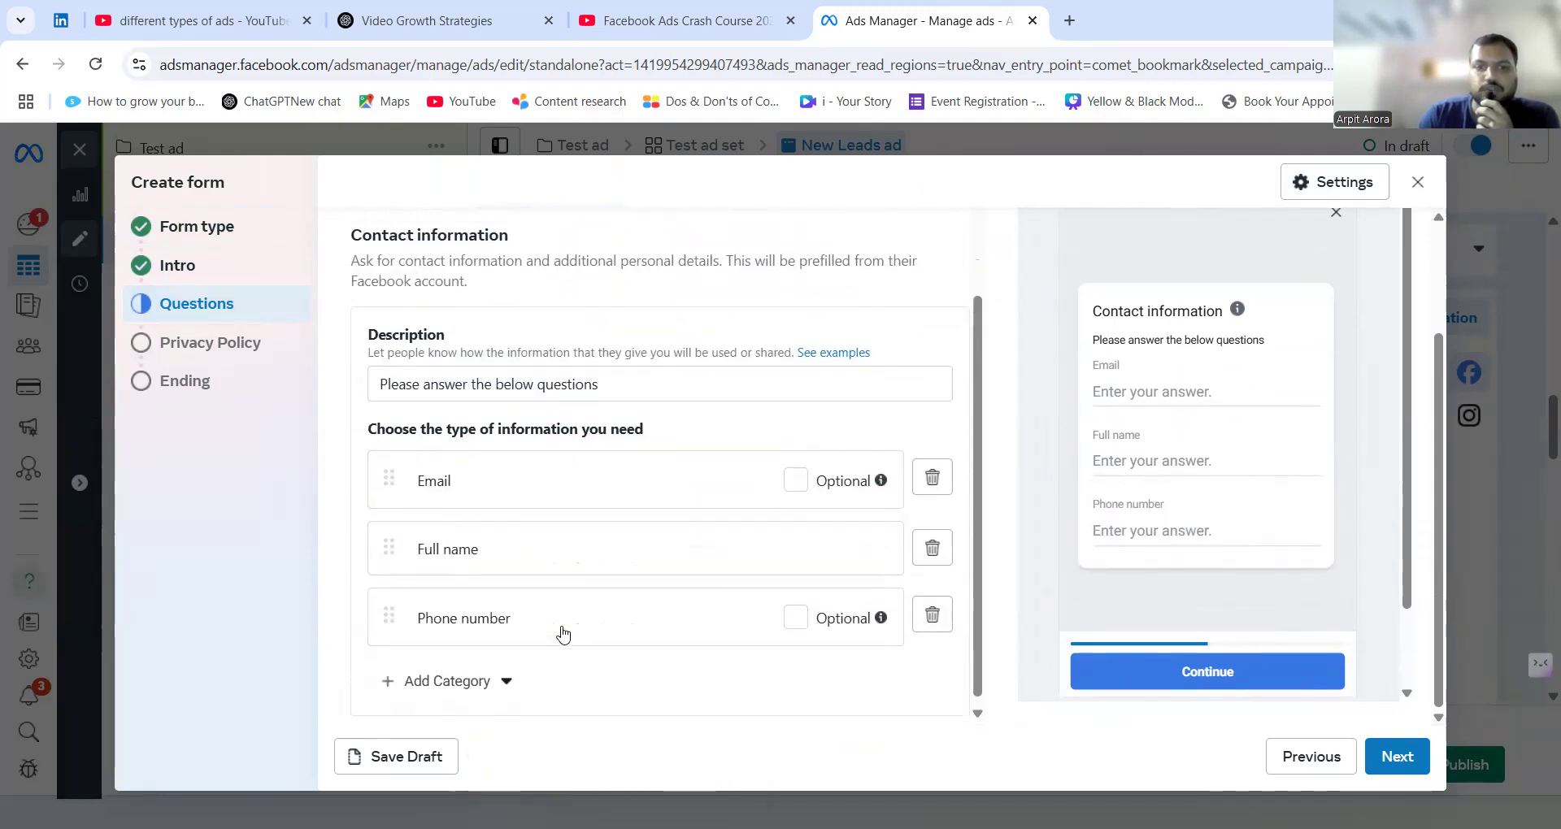
Examine the form's privacy policy and ending message settings, and leave the form without creating it.
left_click(227, 342)
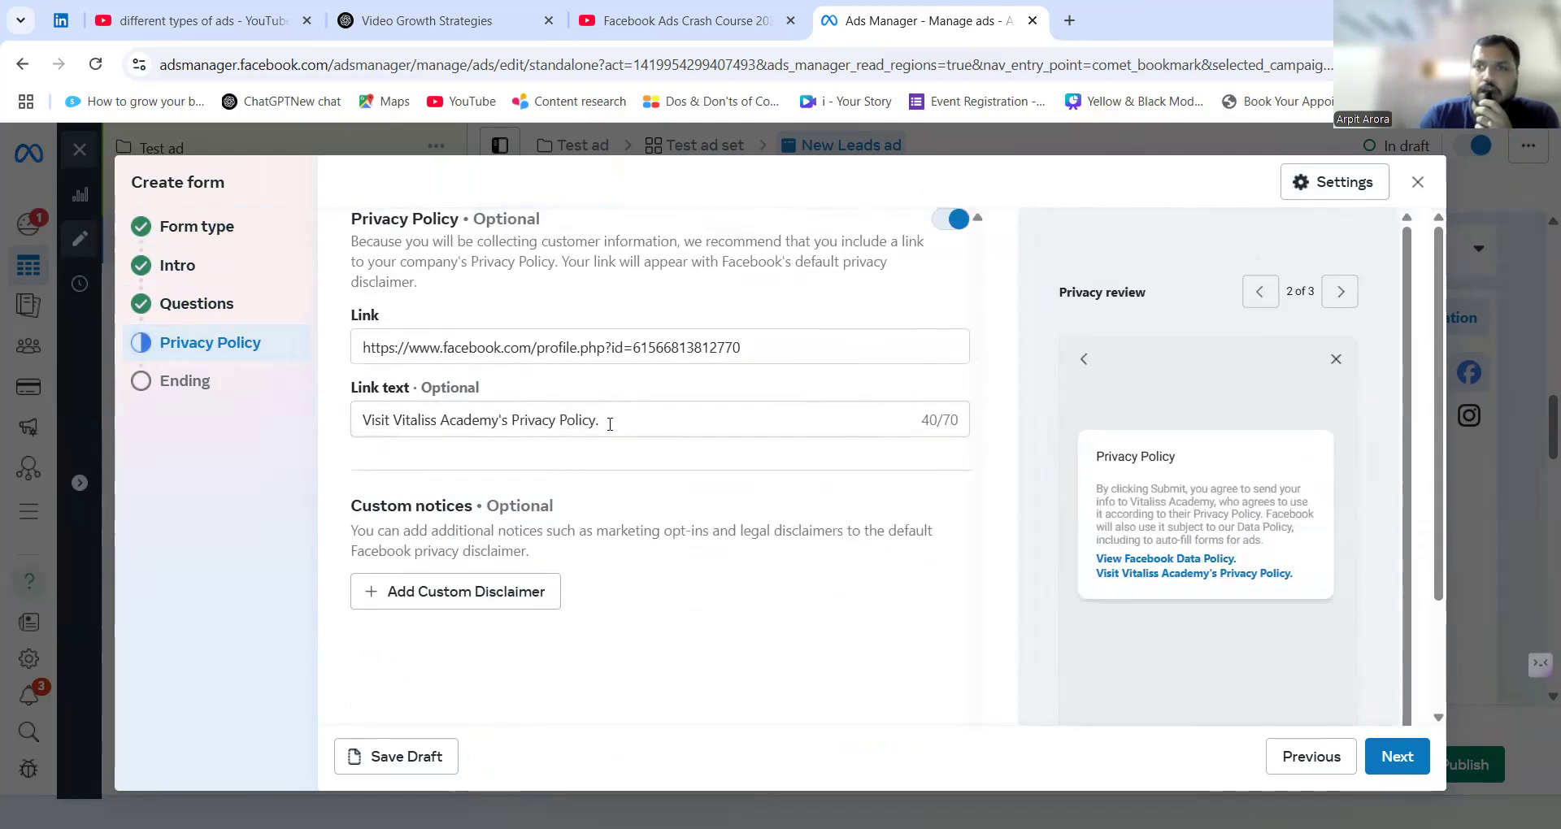
left_click(162, 382)
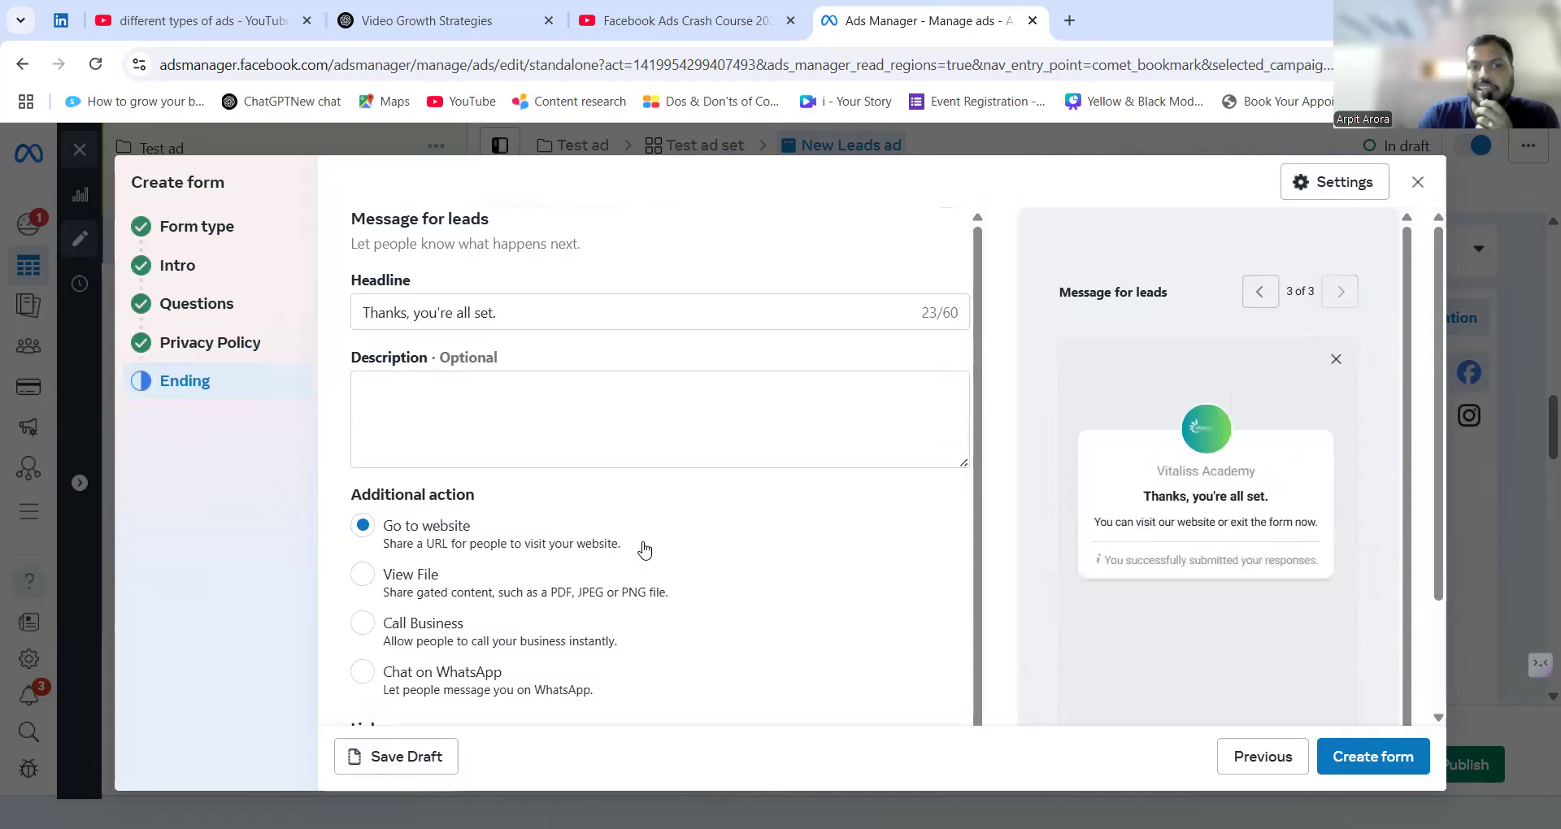
scroll(645, 550, "down", 1)
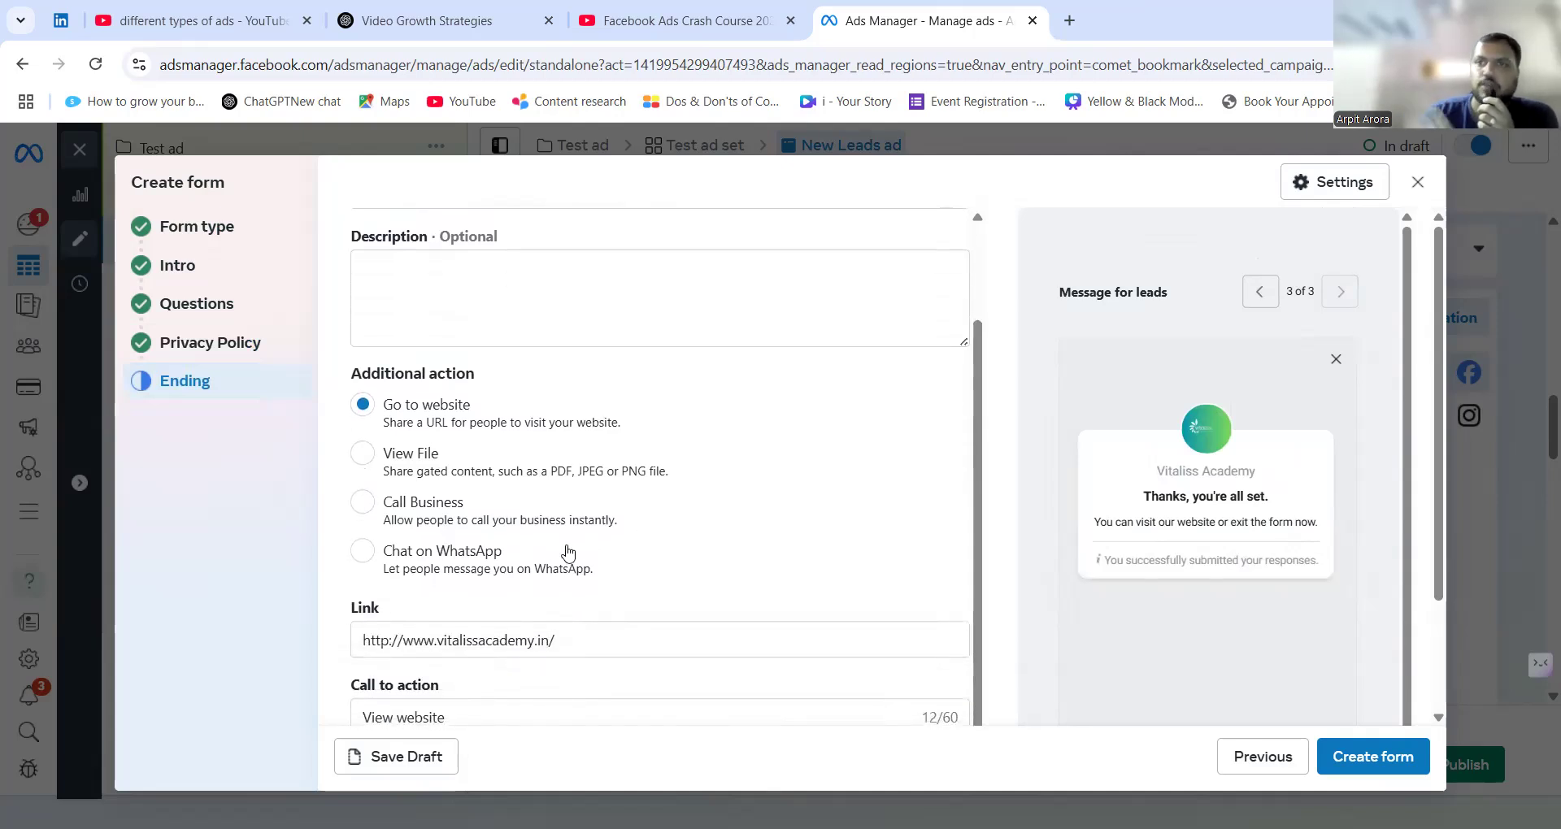
scroll(548, 546, "up", 1)
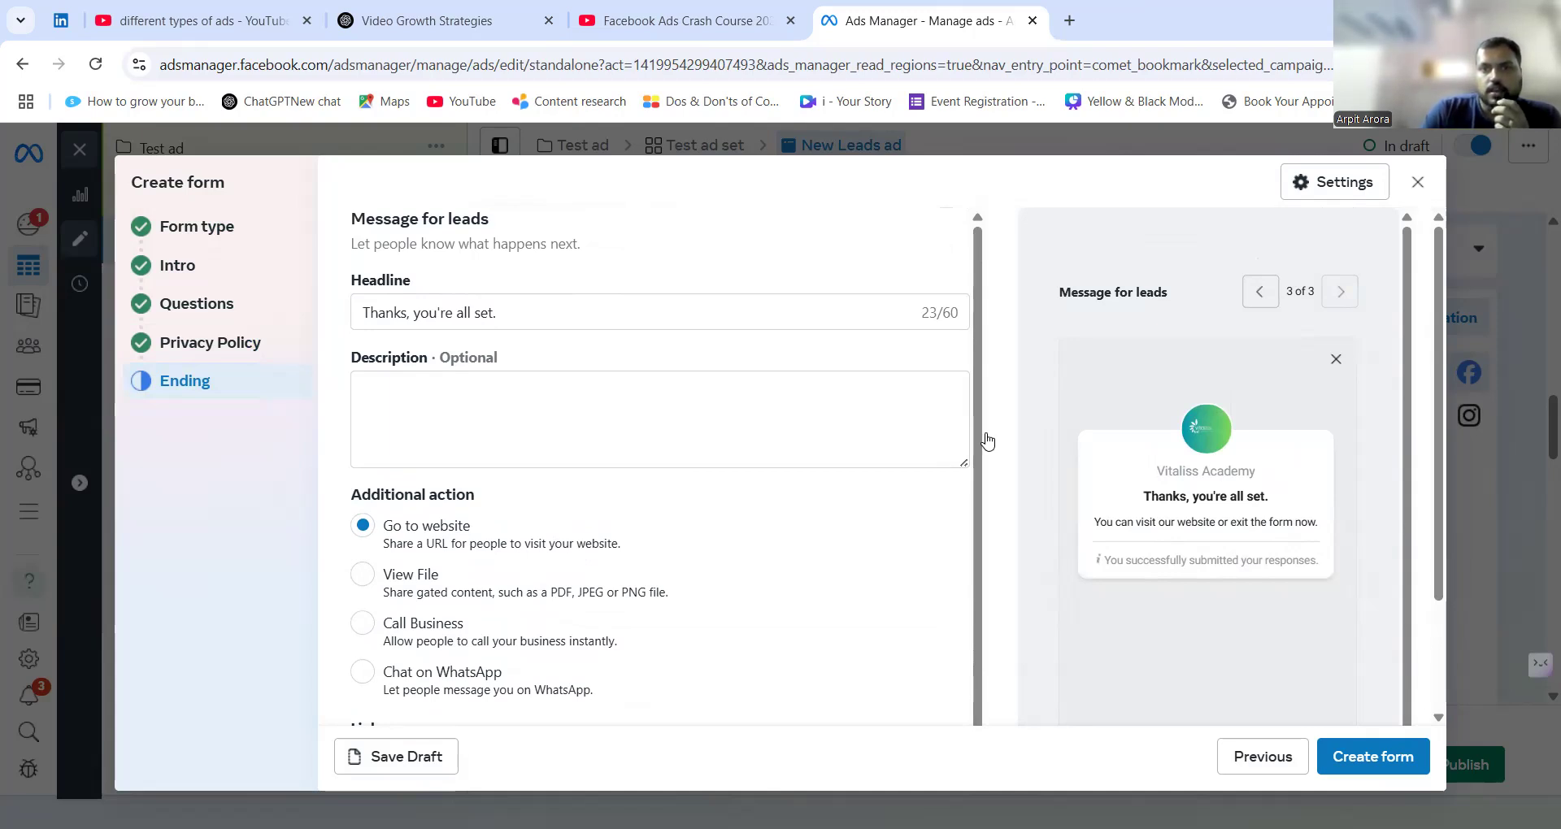
left_click(988, 442)
Set up an image ad creative using the FREE MASTERCLASS health coaches picture from the account images.
scroll(699, 496, "down", 7)
scroll(700, 496, "down", 5)
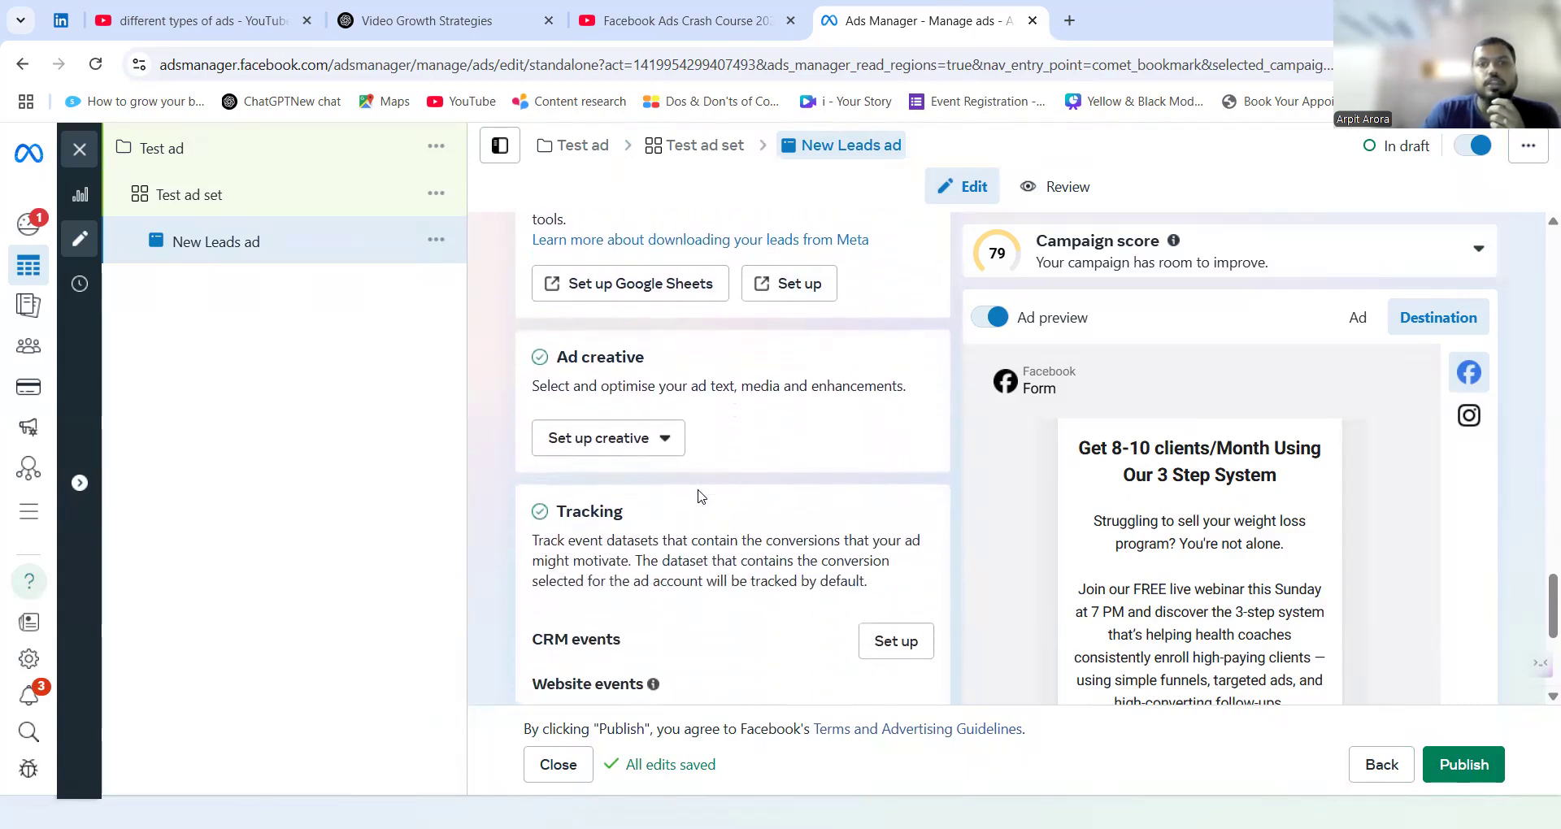
left_click(661, 439)
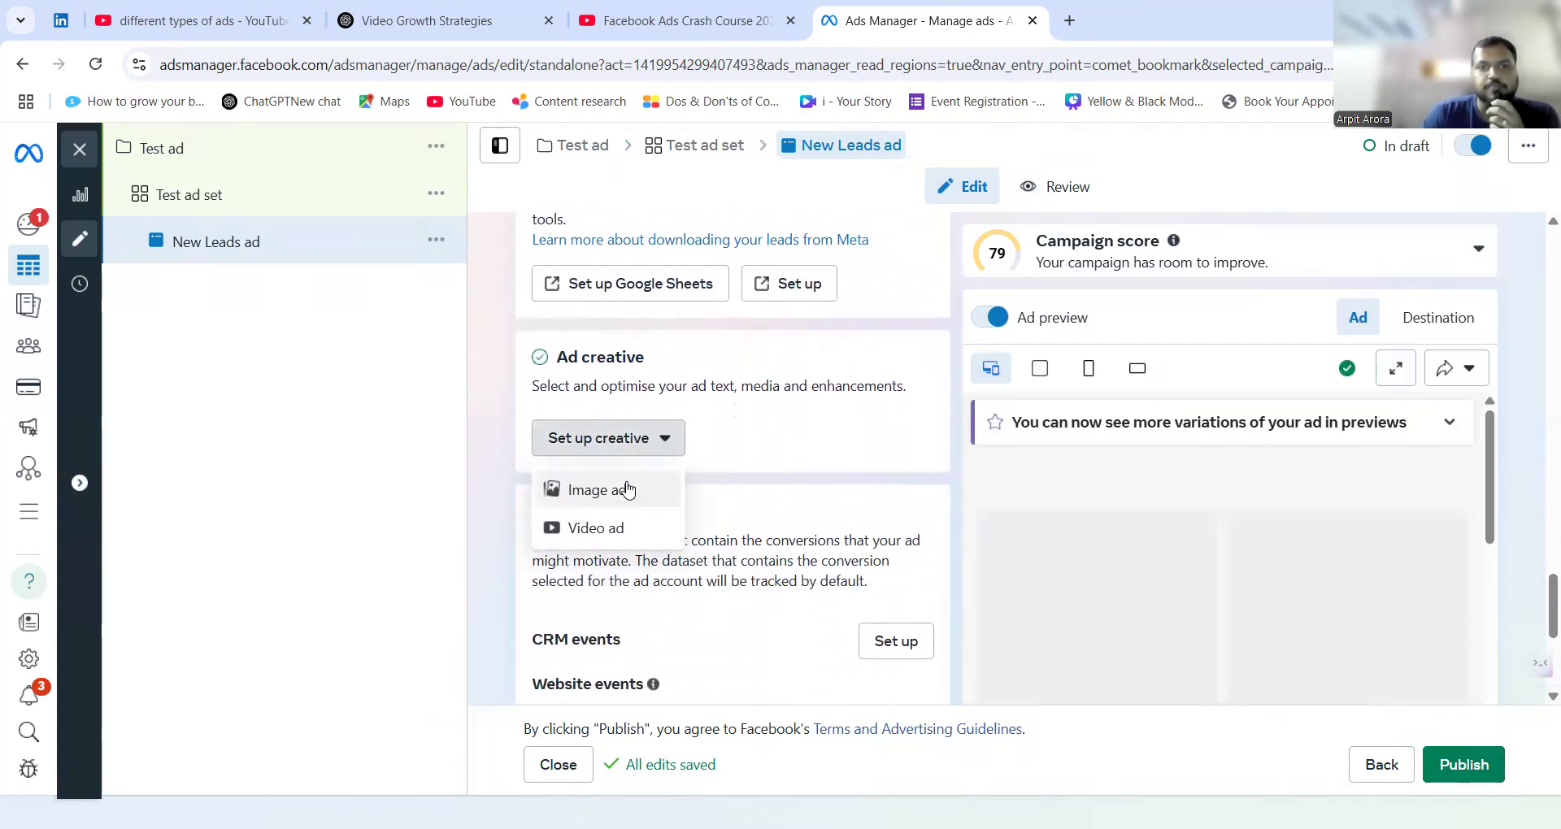
left_click(627, 488)
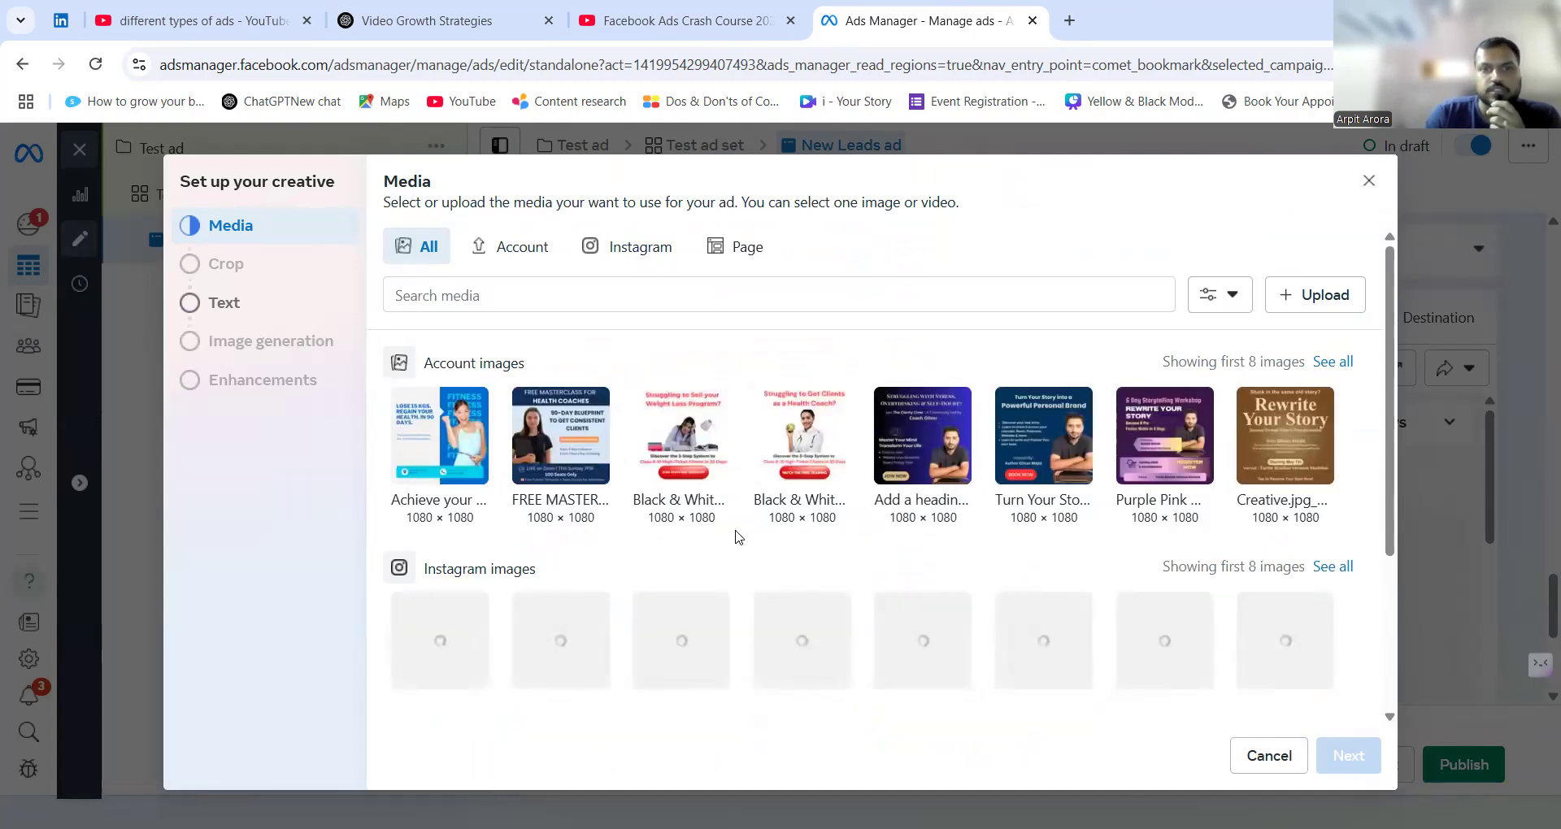
left_click(579, 421)
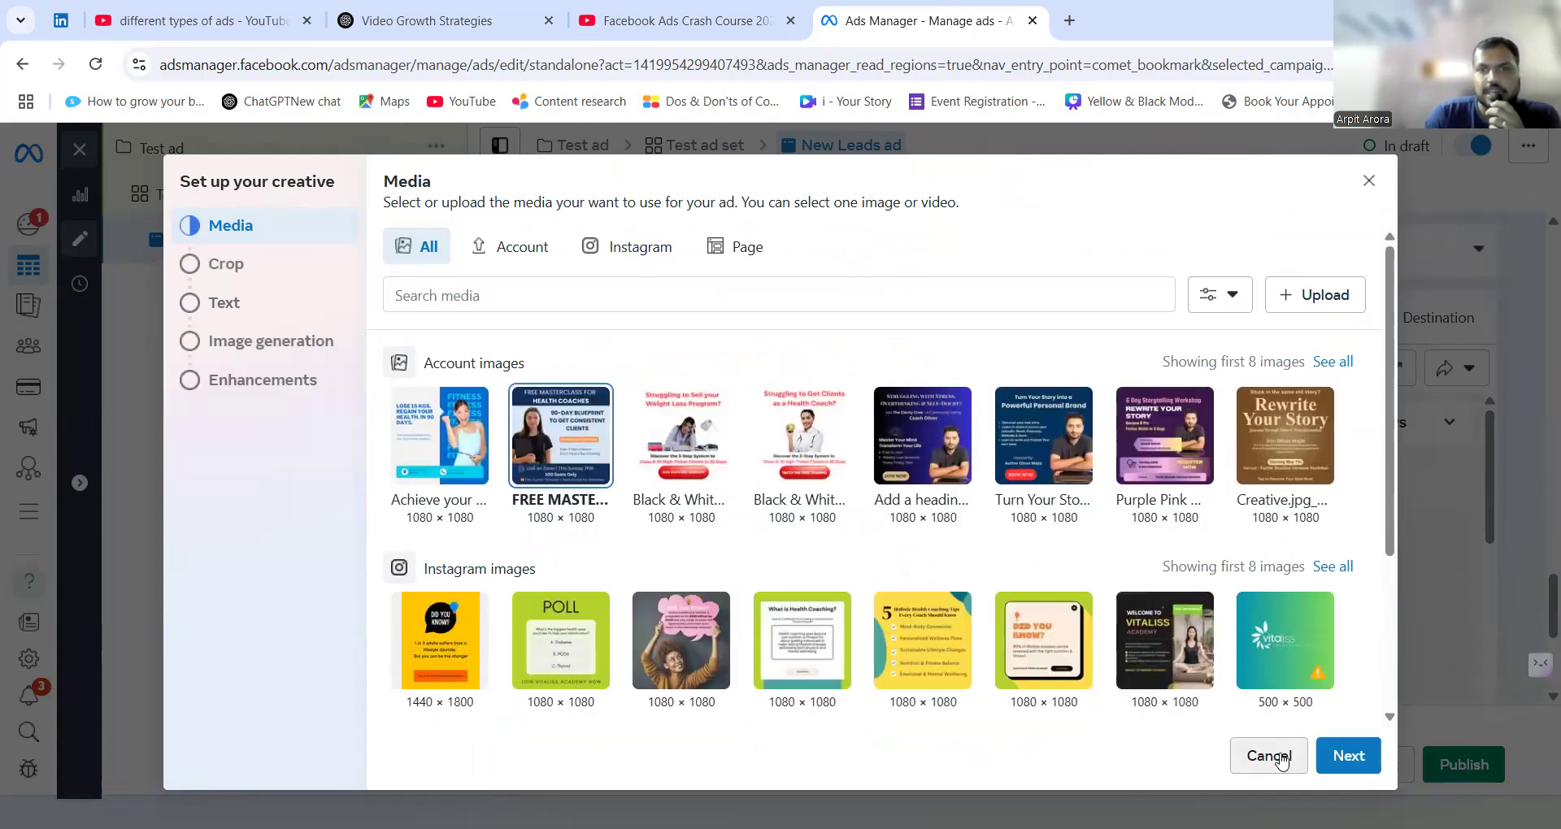
left_click(1335, 774)
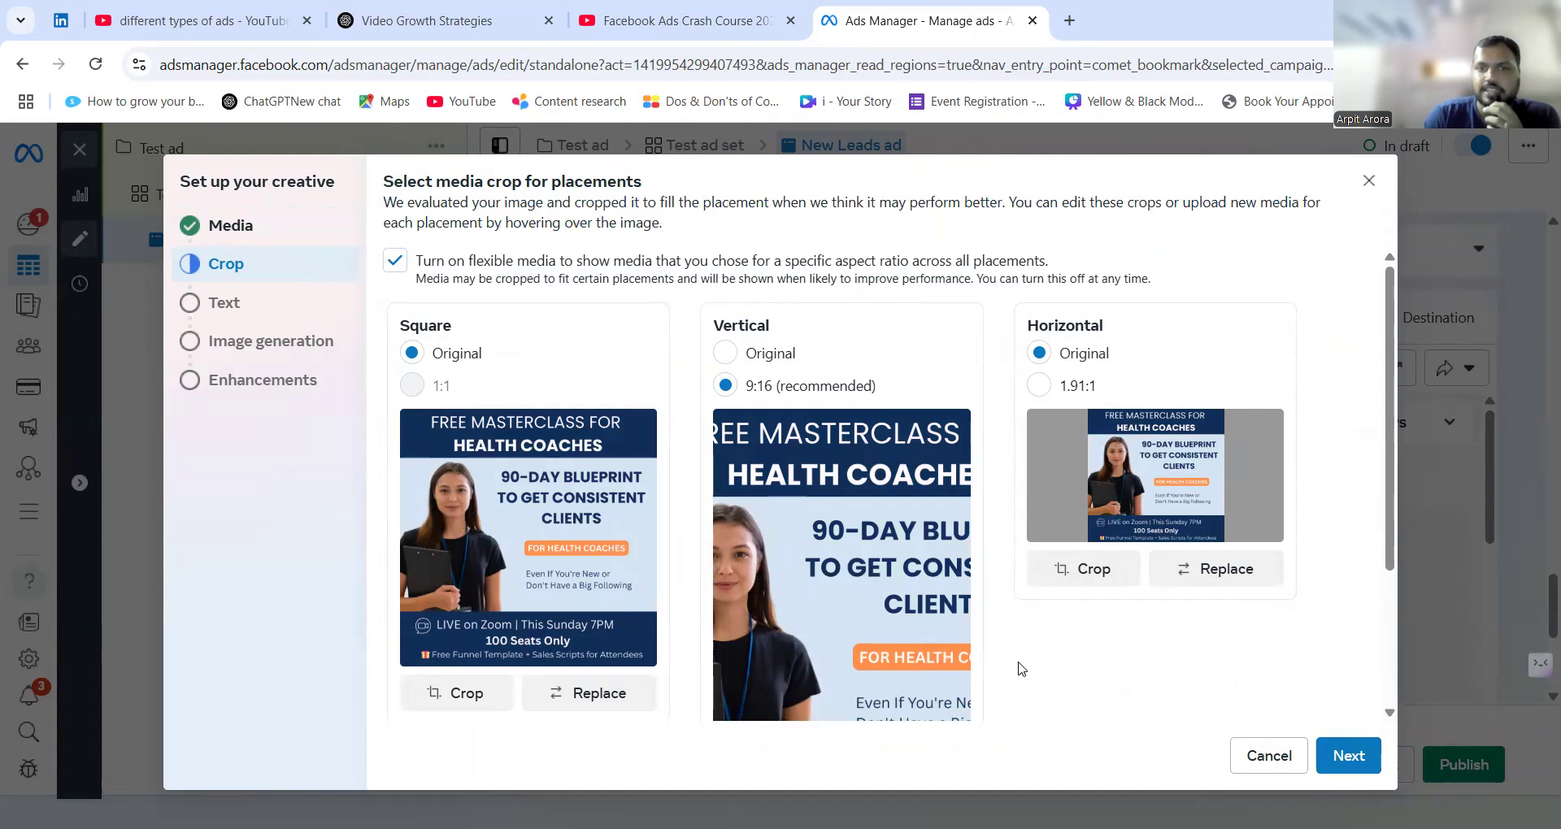
Set the vertical placement crop to Original and accept the media crops.
left_click(787, 355)
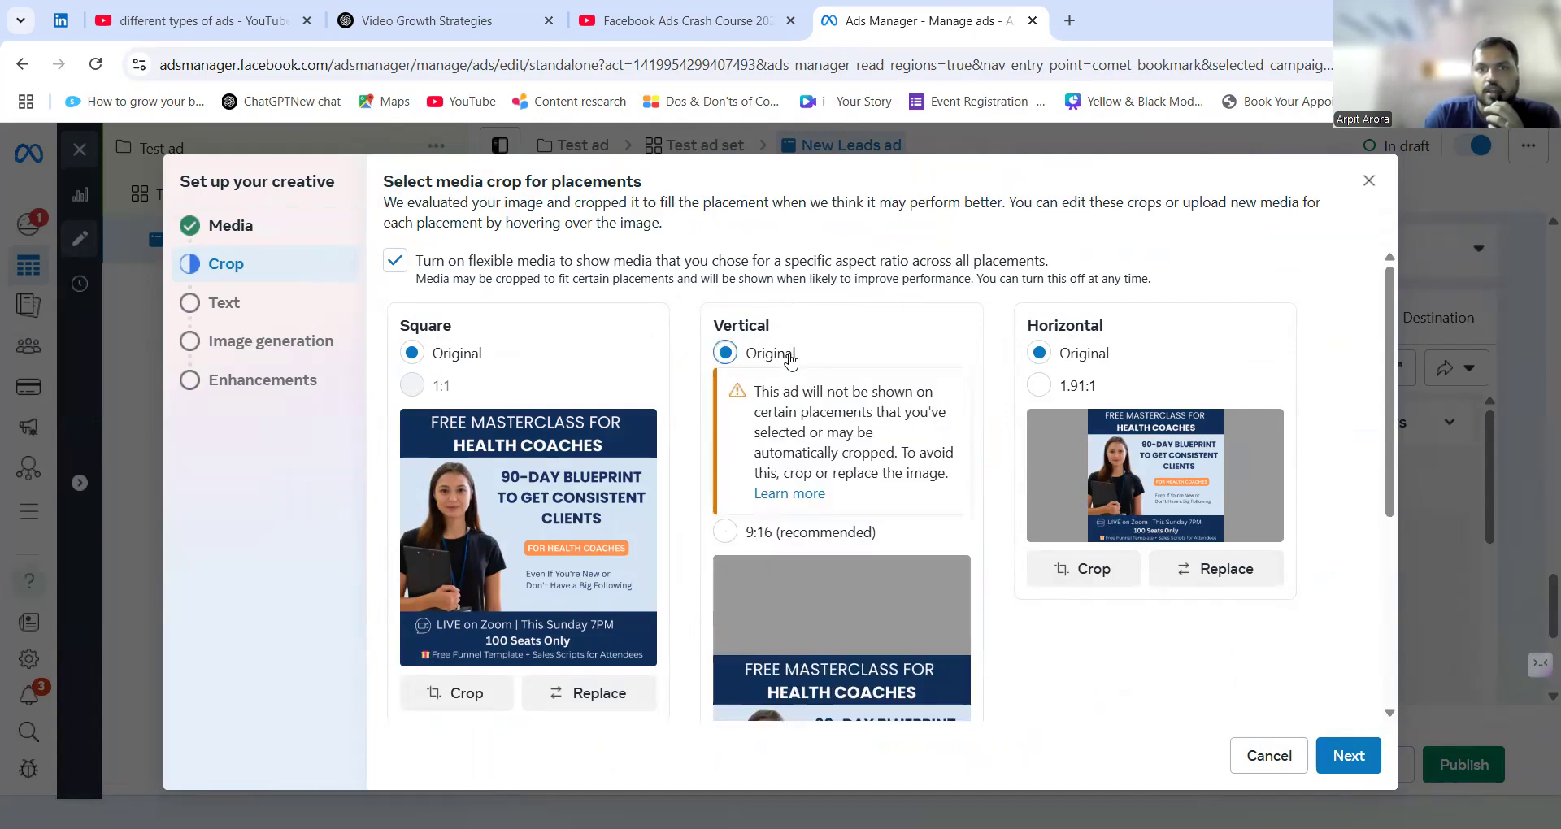
scroll(909, 690, "down", 3)
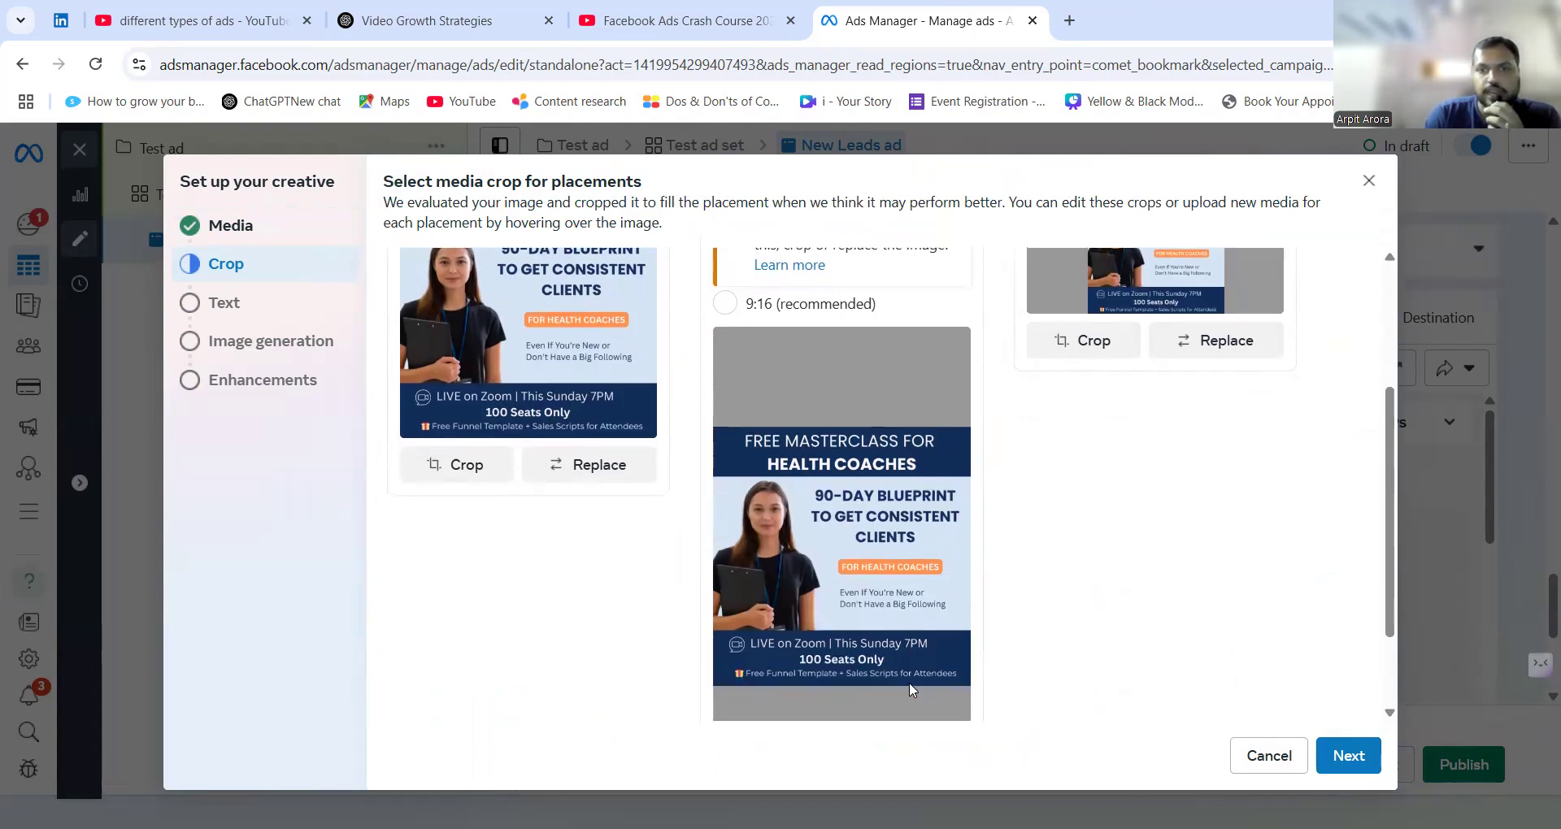
scroll(966, 532, "up", 3)
scroll(793, 538, "down", 1)
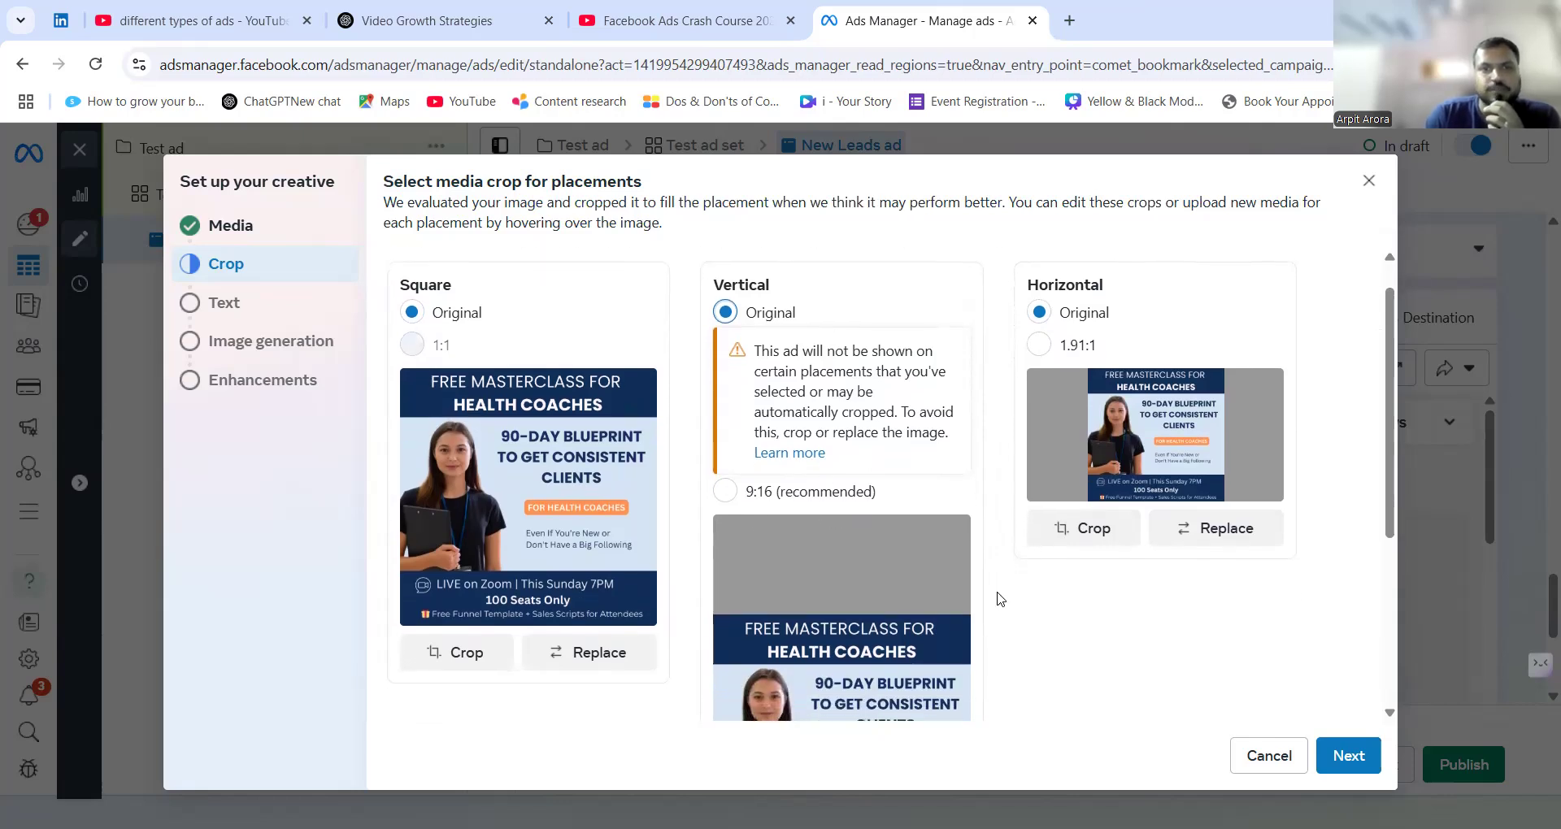
scroll(999, 599, "down", 5)
left_click(1336, 756)
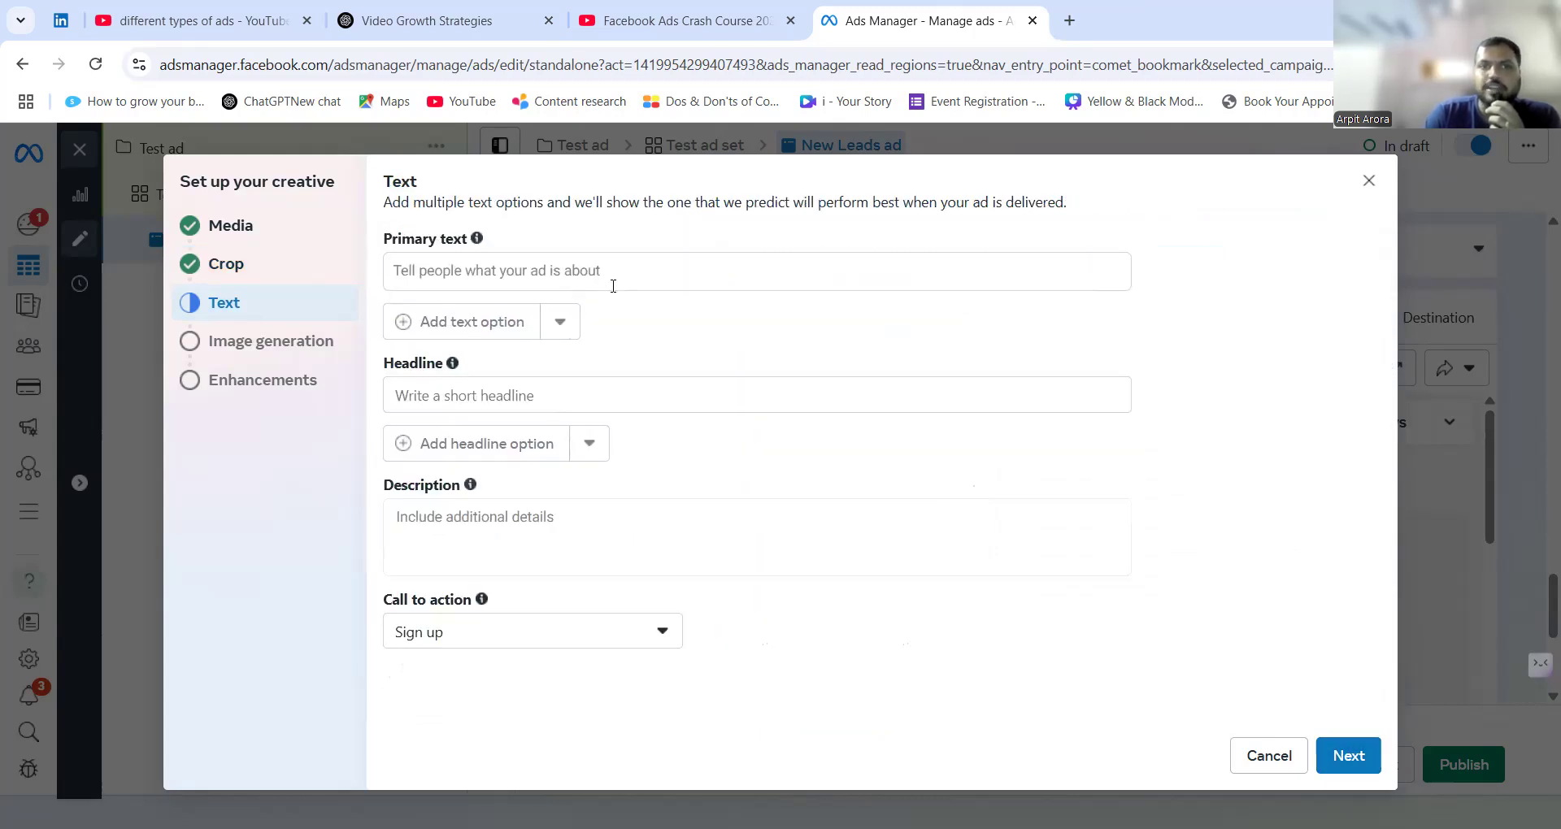
Examine the creative's primary text, headline, description and call to action options, leaving the text fields empty.
left_click(613, 286)
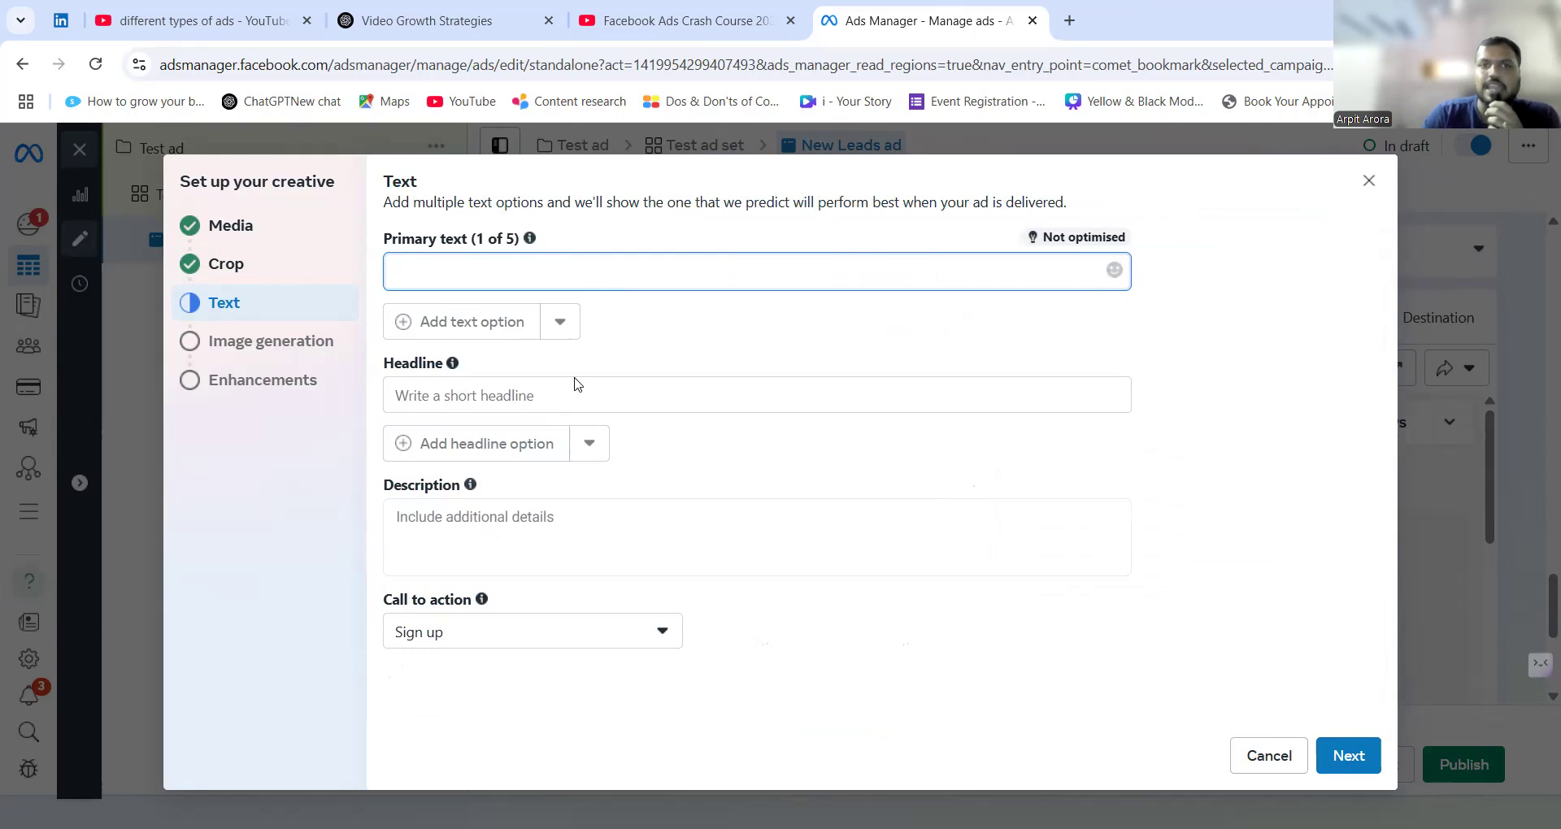
left_click(572, 397)
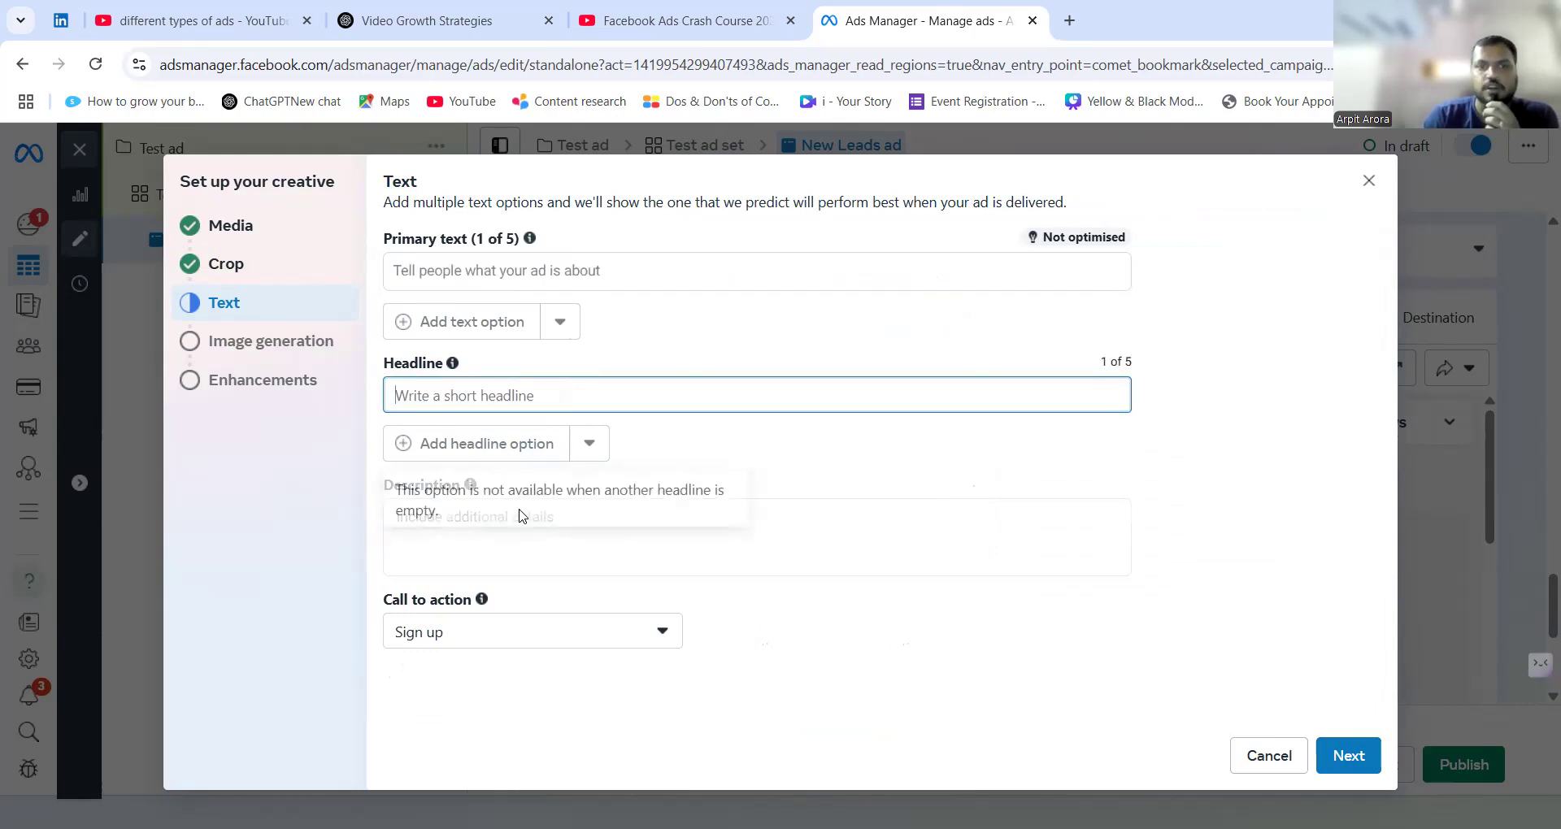
left_click(519, 513)
left_click(921, 688)
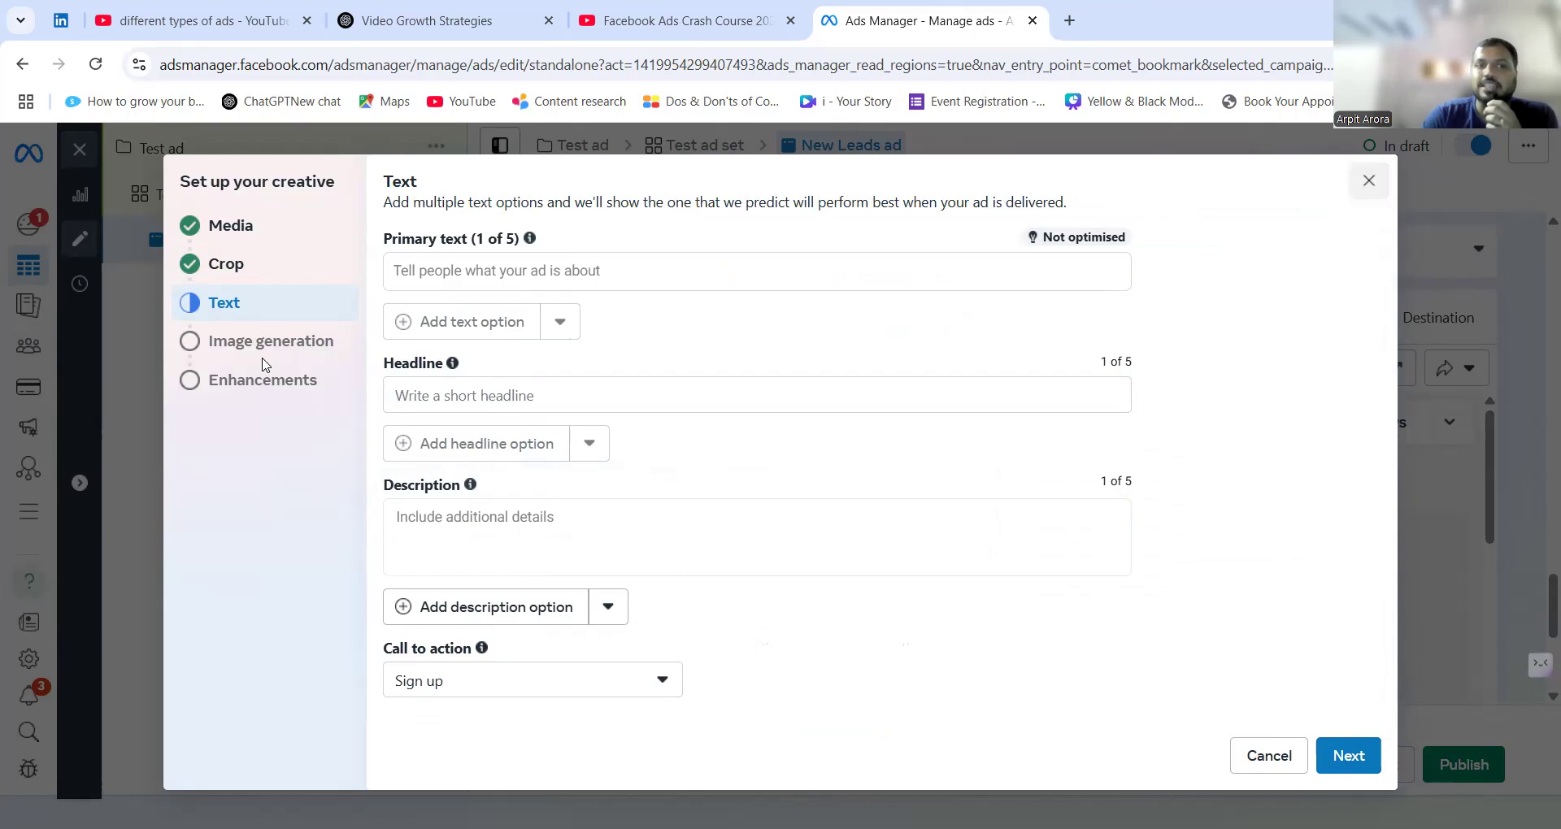
Pass over the AI image variations, leave 3D animation off in the enhancements, and finish the creative setup.
left_click(268, 342)
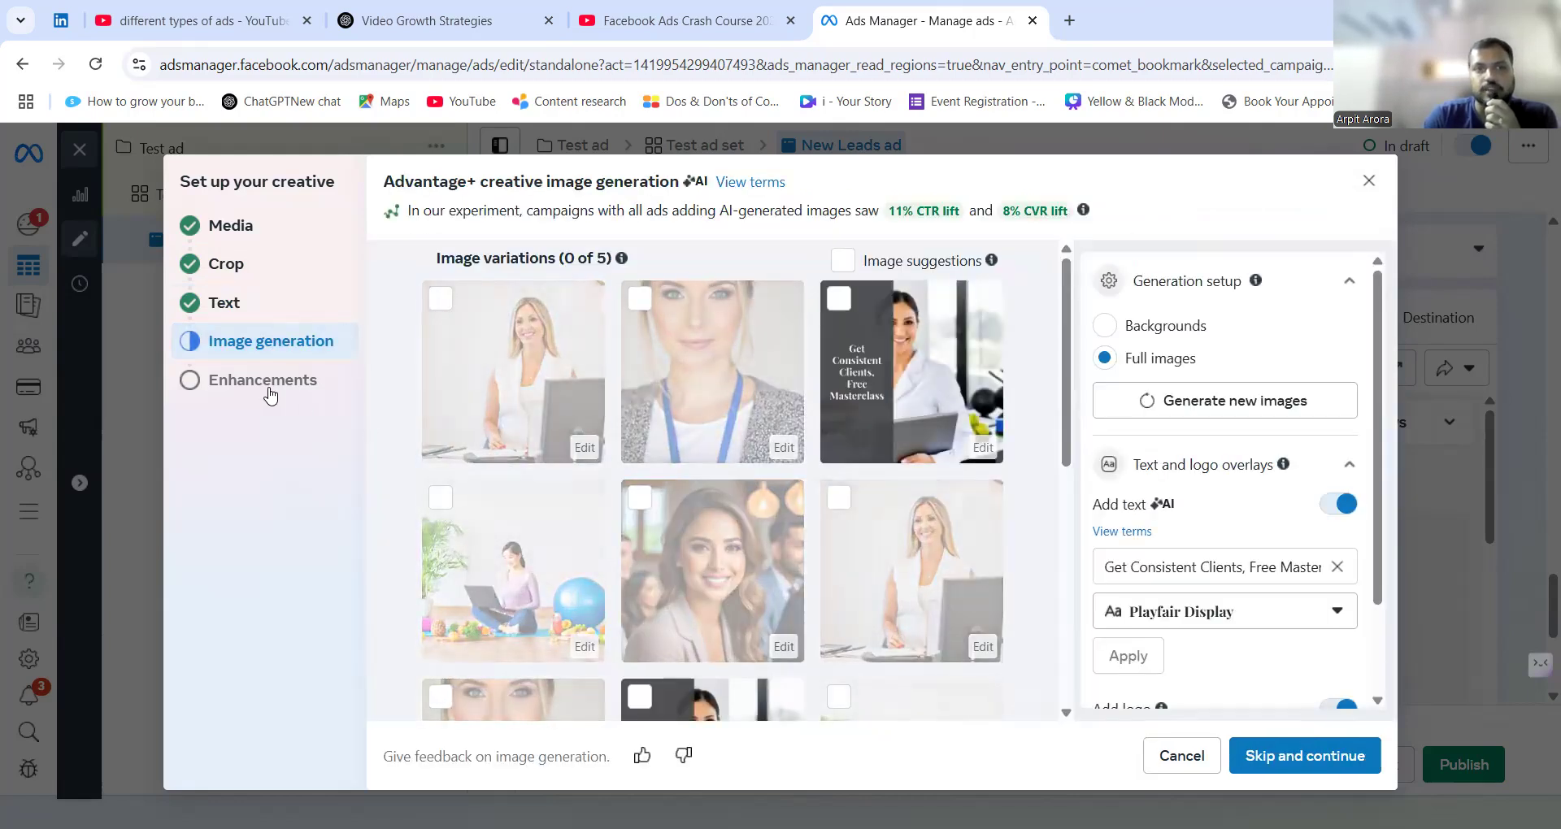
left_click(264, 380)
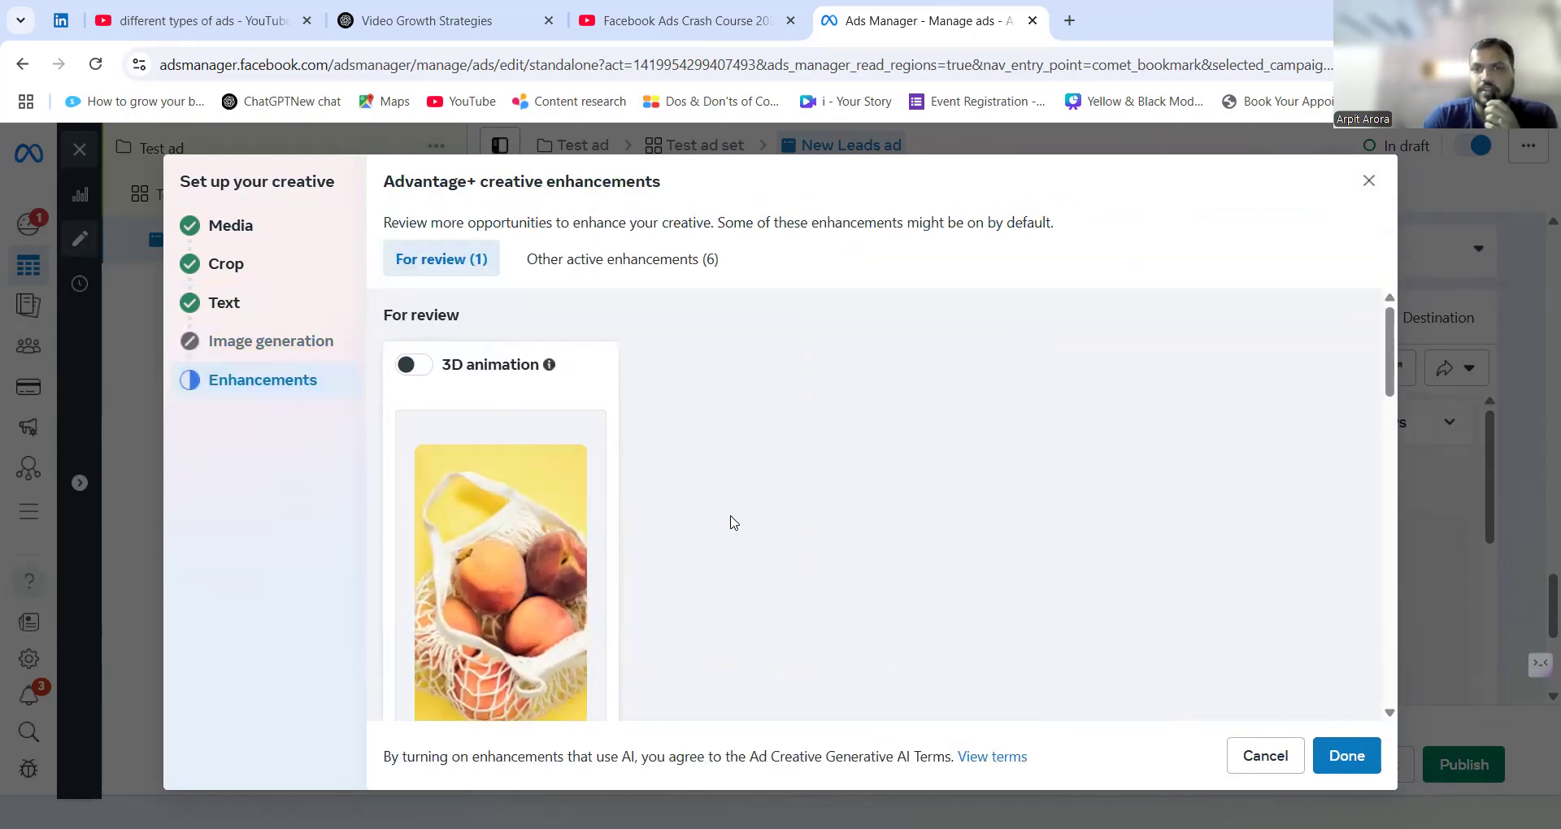
scroll(733, 522, "down", 1)
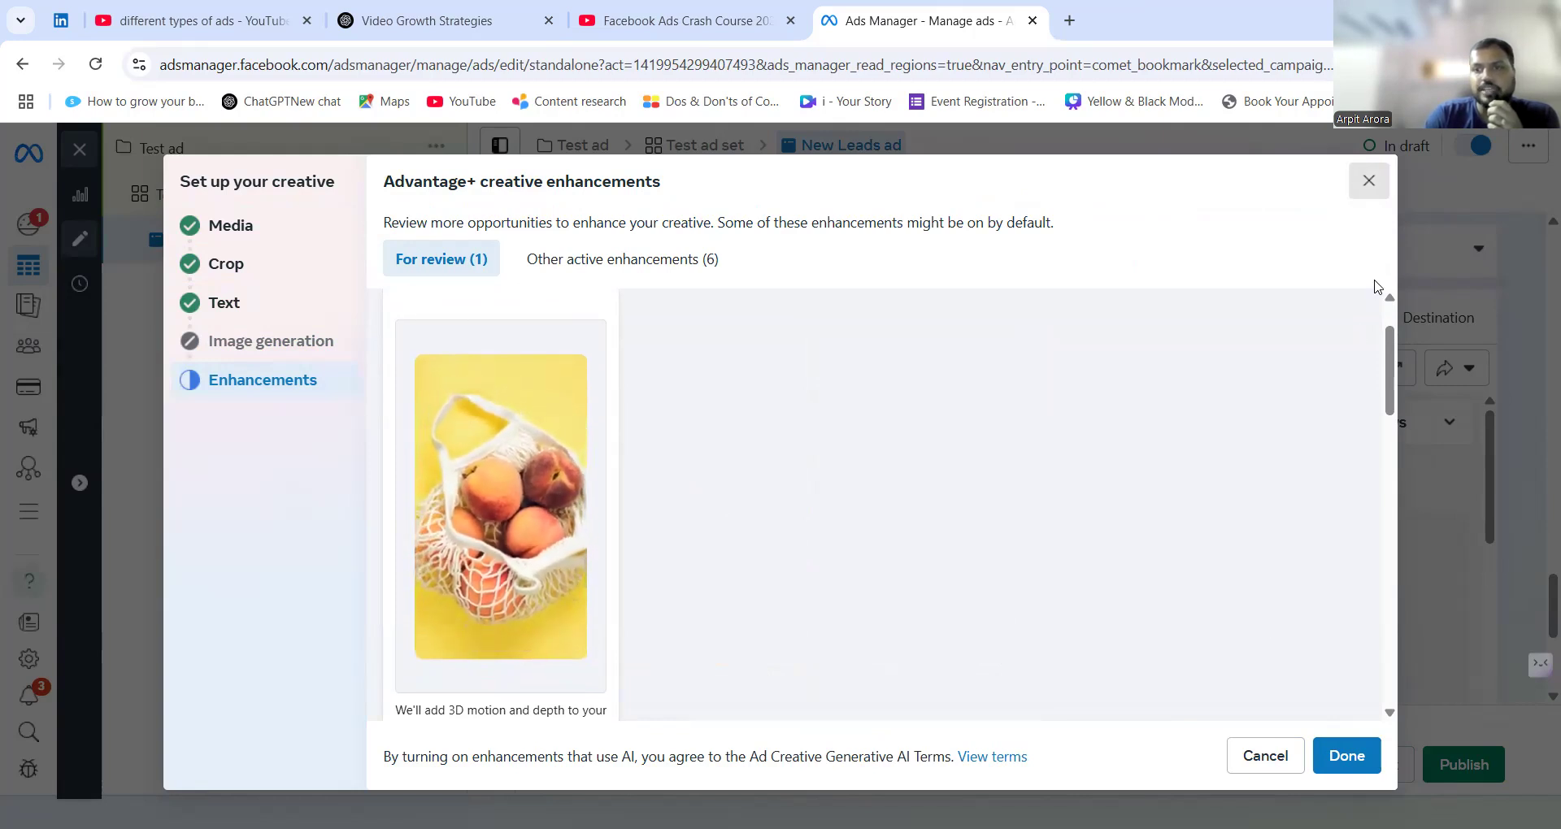
left_click(1346, 756)
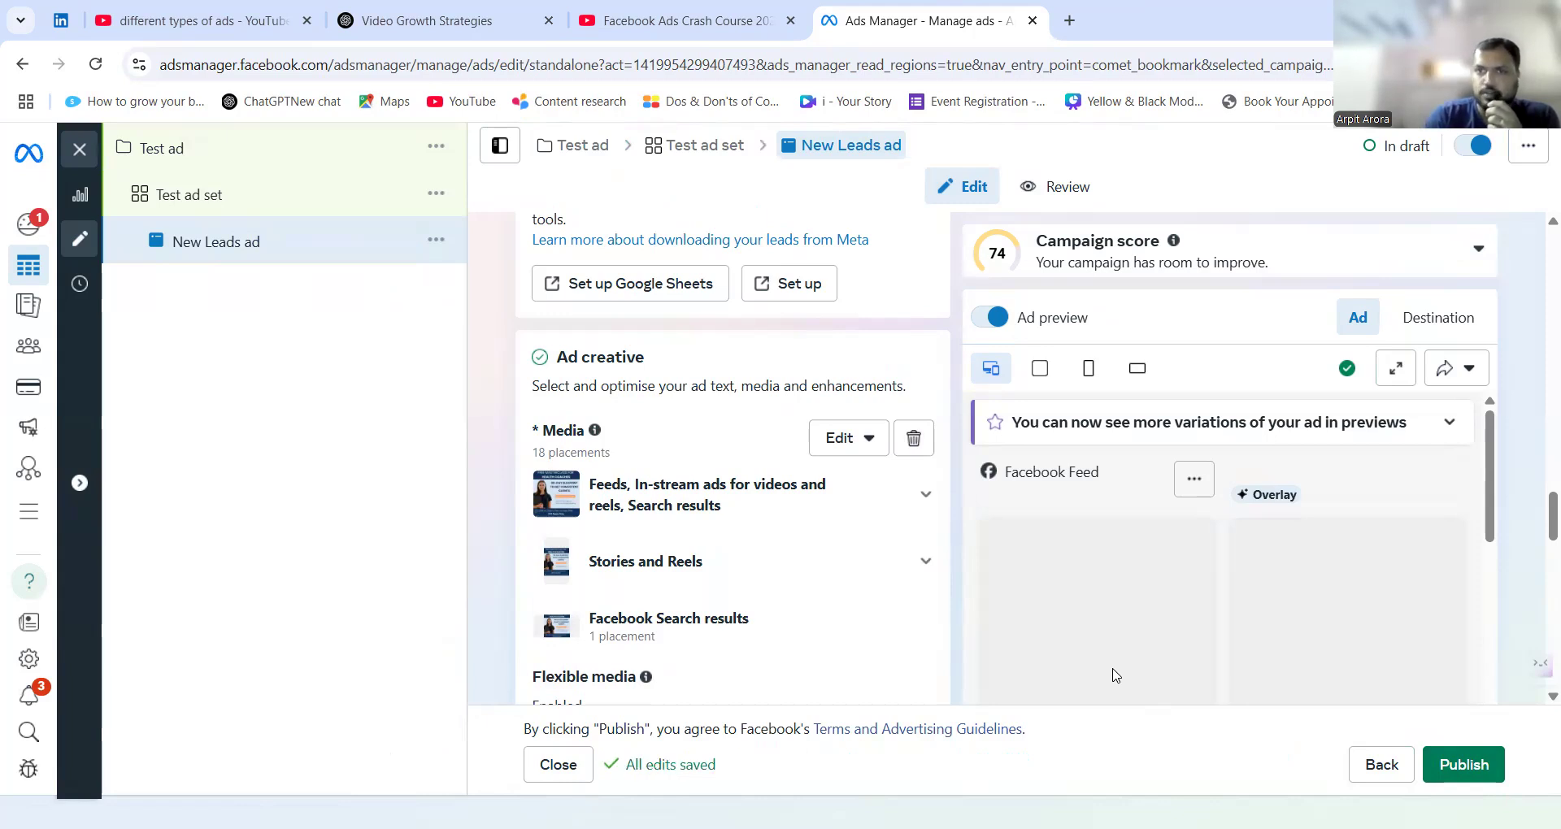
Examine the Facebook and Instagram feed previews and the ad's remaining creative settings.
scroll(1017, 611, "down", 5)
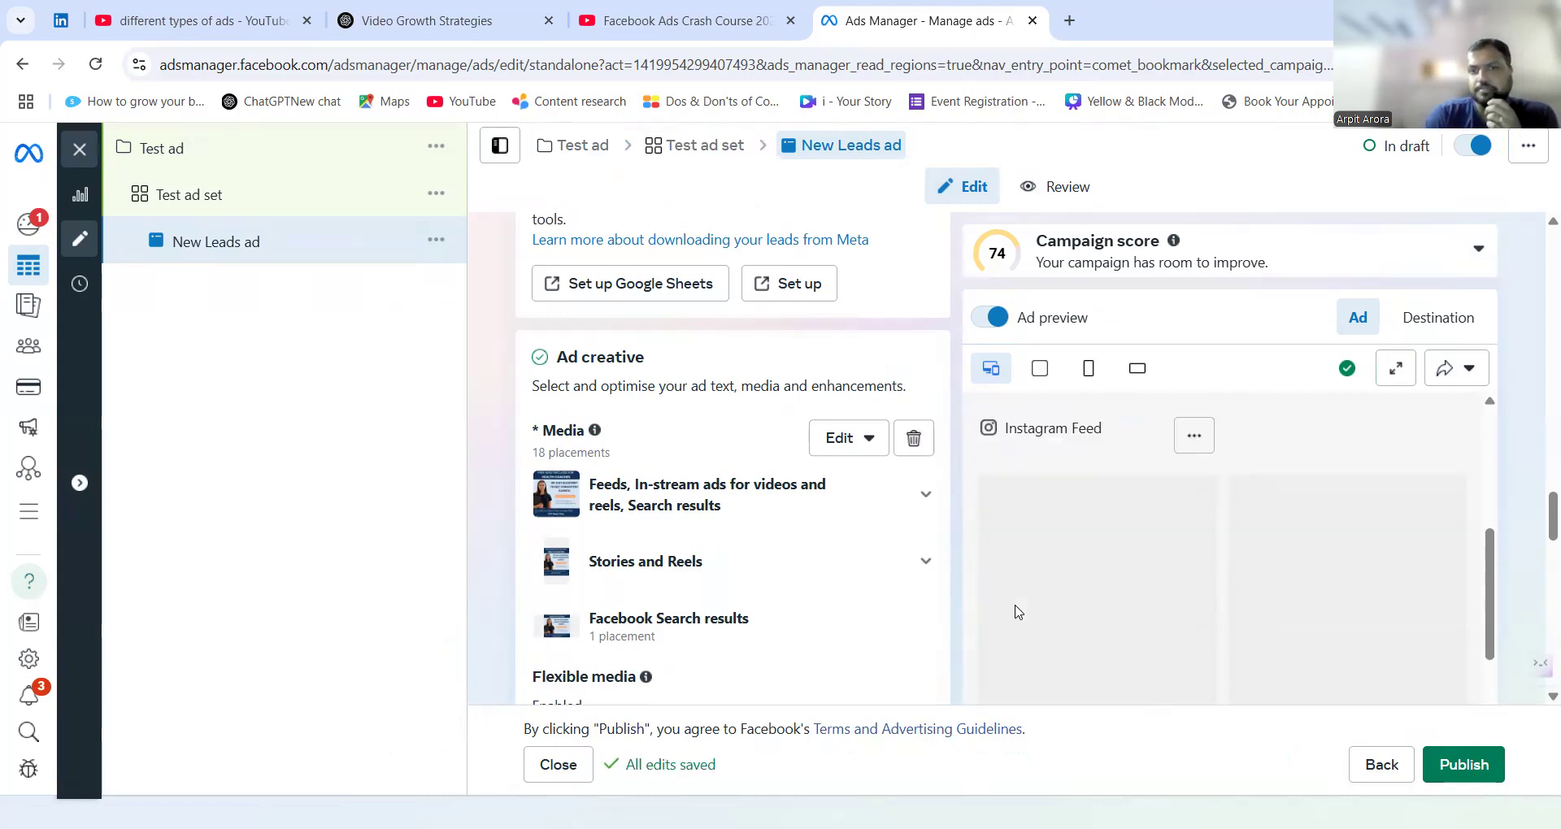
scroll(900, 593, "down", 1)
scroll(901, 594, "down", 4)
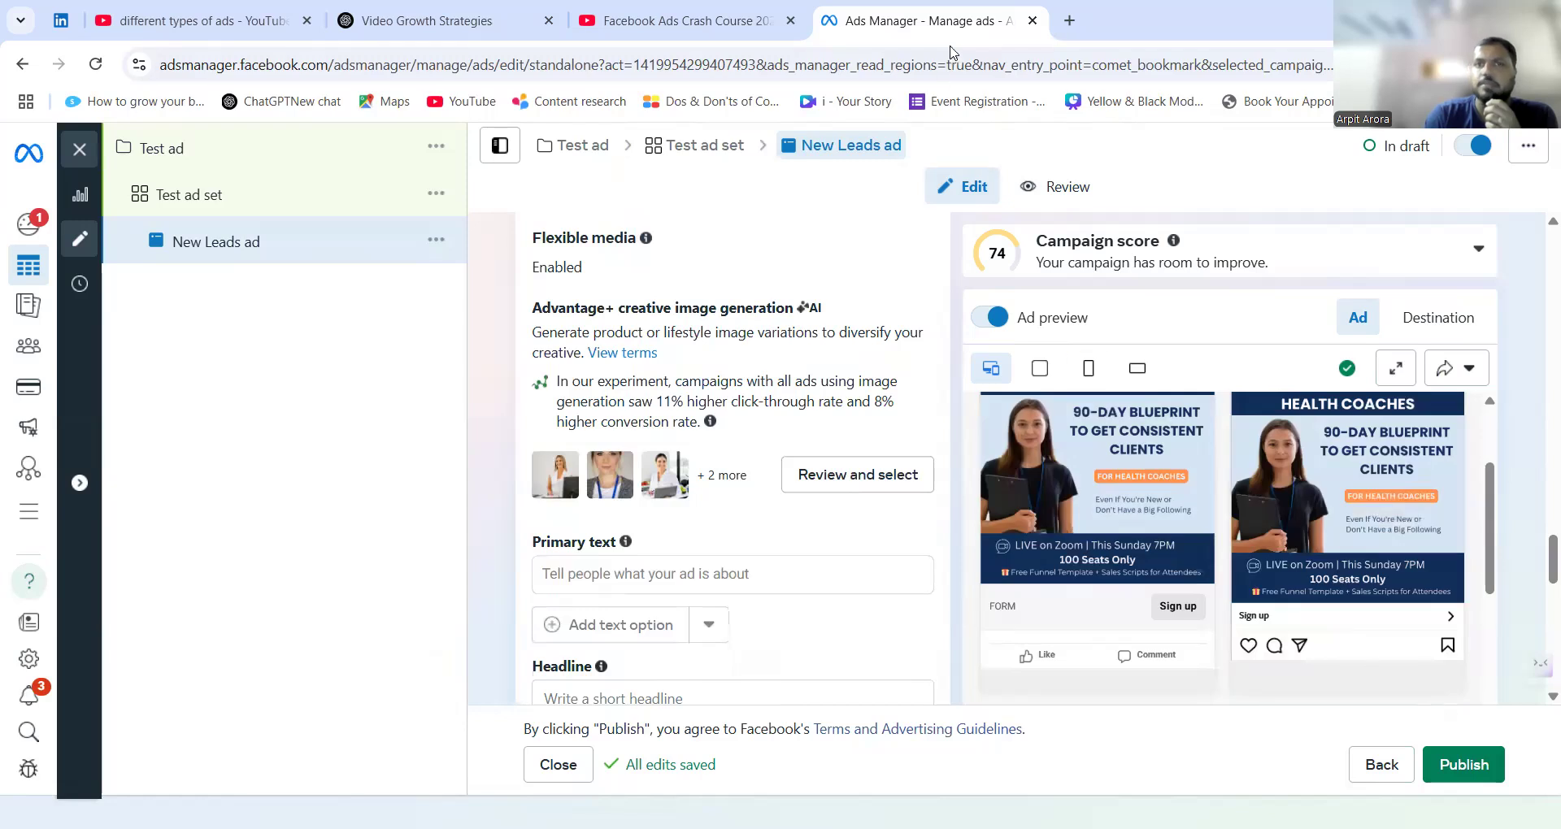